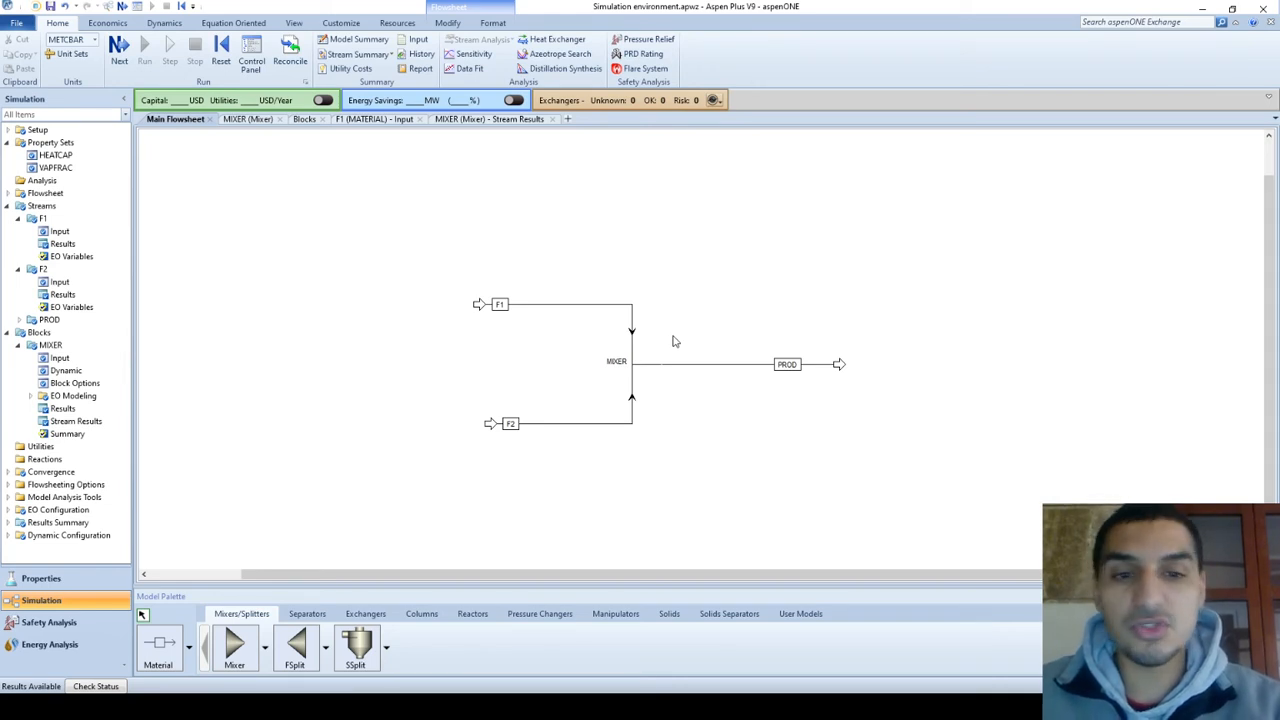
Examine the PROD stream's results with its component mole flows and mole fractions expanded, and return to the main flowsheet.
{"action": "left_click", "coordinate": [822, 366]}
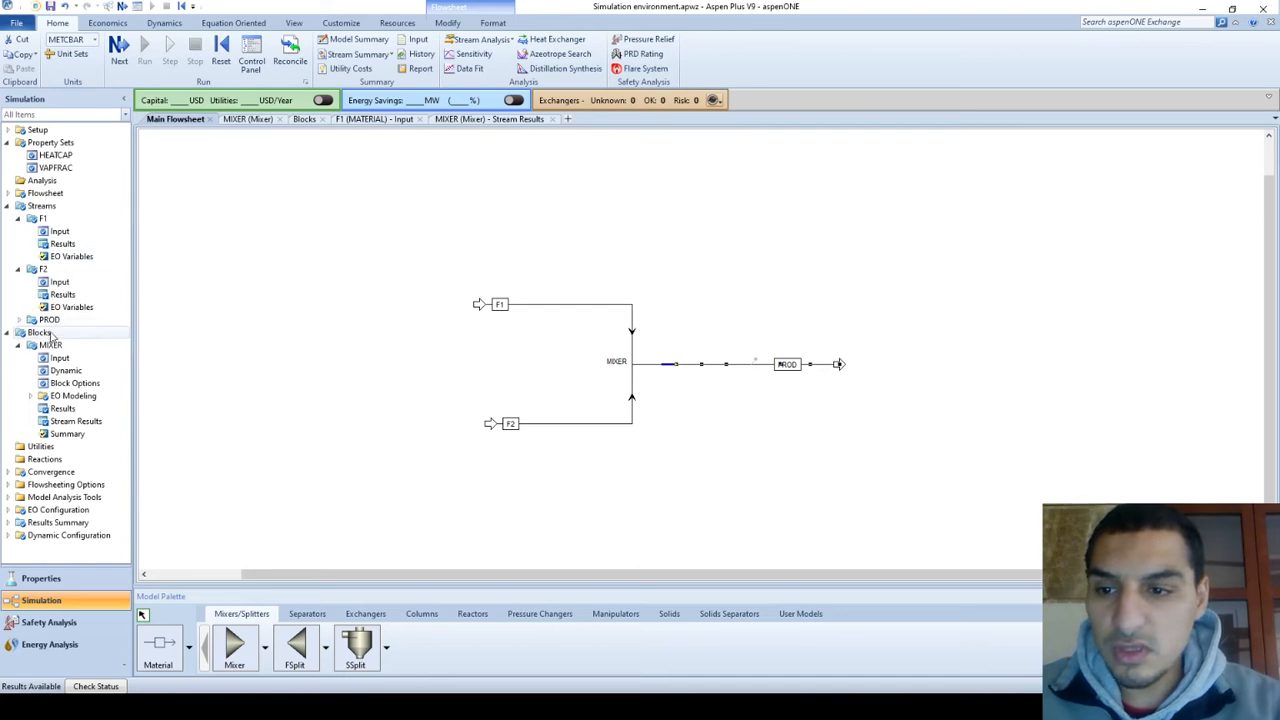
{"action": "left_click", "coordinate": [19, 320]}
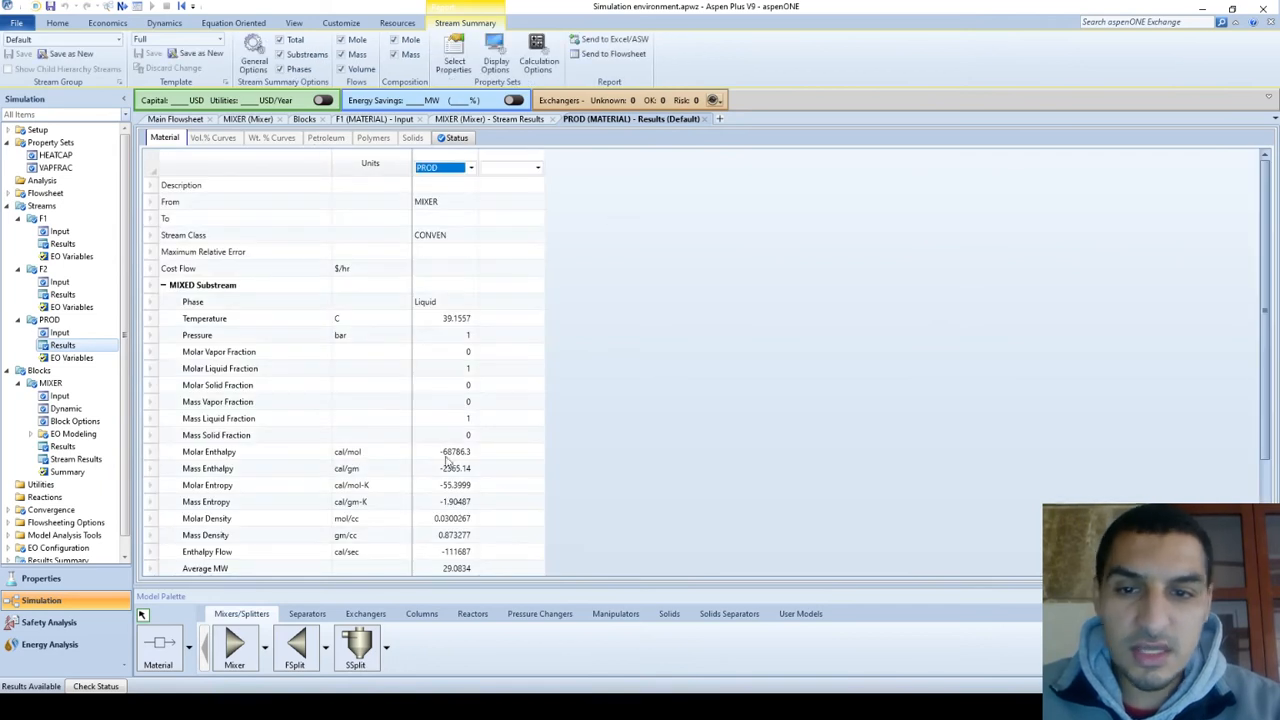
{"action": "scroll", "coordinate": [433, 402], "scroll_direction": "down", "scroll_amount": 1}
{"action": "scroll", "coordinate": [432, 401], "scroll_direction": "down", "scroll_amount": 2}
{"action": "scroll", "coordinate": [432, 401], "scroll_direction": "down", "scroll_amount": 2}
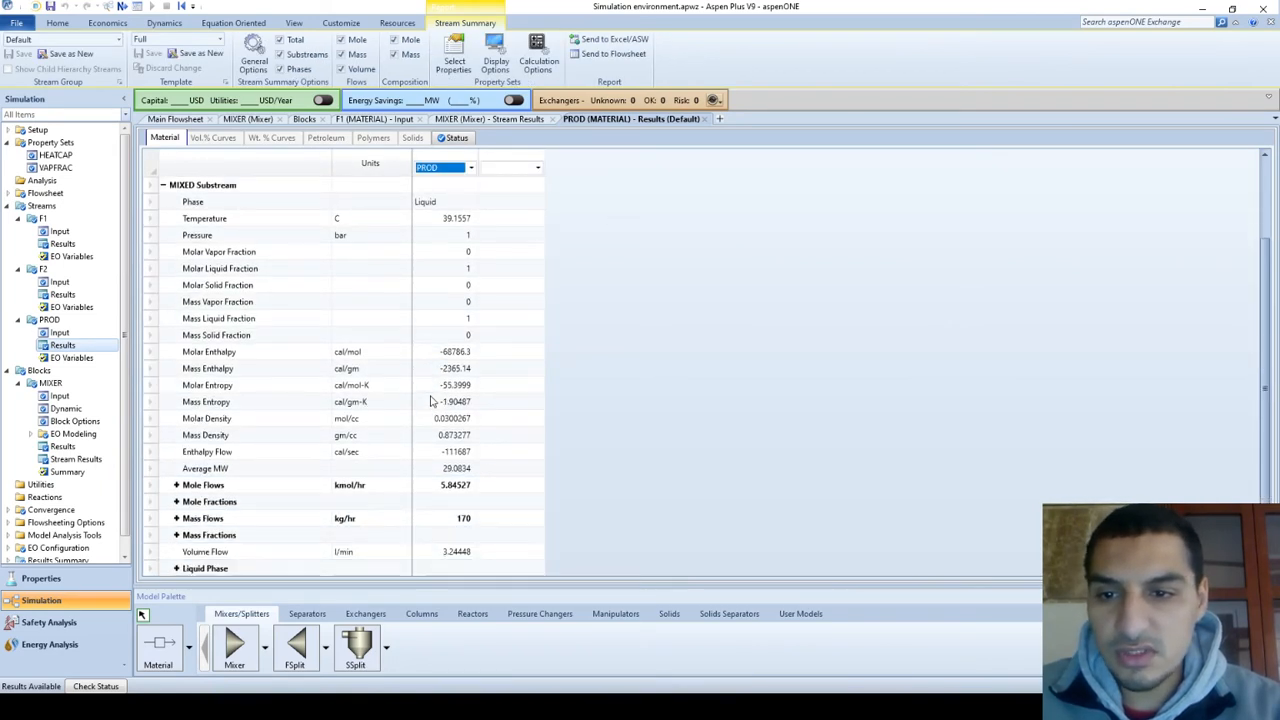
{"action": "scroll", "coordinate": [489, 415], "scroll_direction": "down", "scroll_amount": 1}
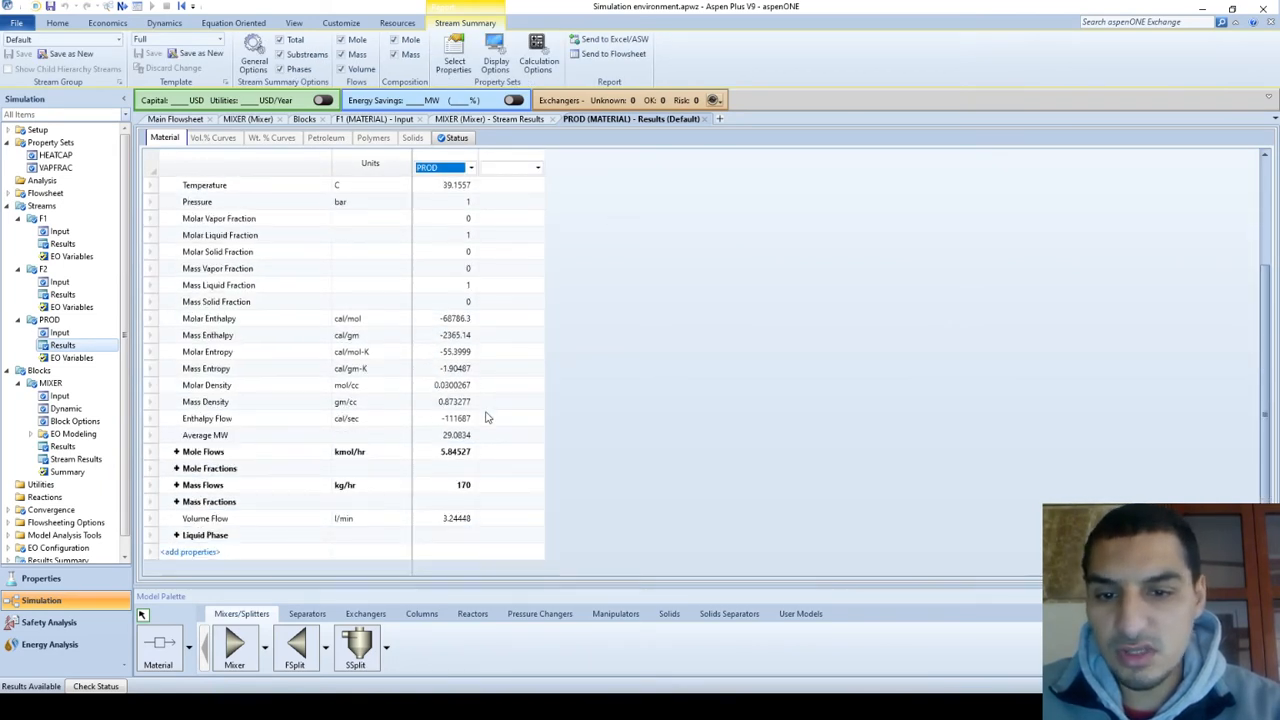
{"action": "left_click", "coordinate": [176, 451]}
{"action": "left_click", "coordinate": [176, 518]}
{"action": "scroll", "coordinate": [176, 520], "scroll_direction": "down", "scroll_amount": 3}
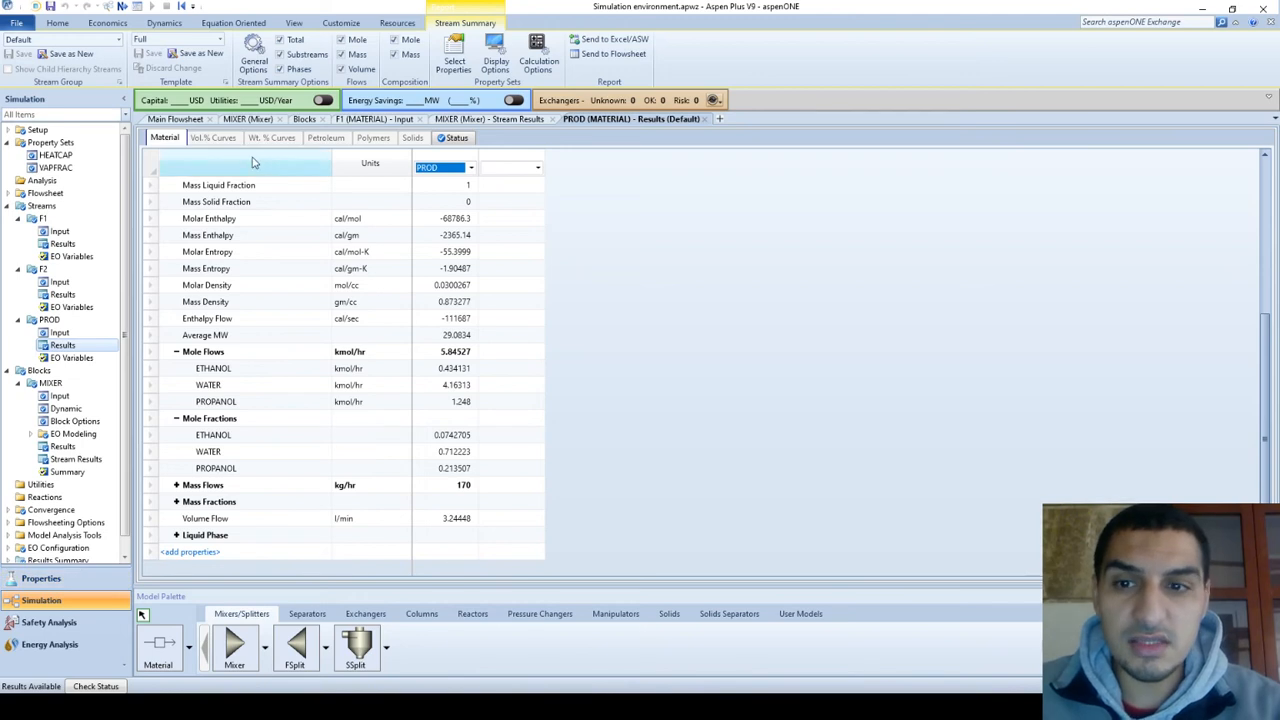
{"action": "left_click", "coordinate": [176, 119]}
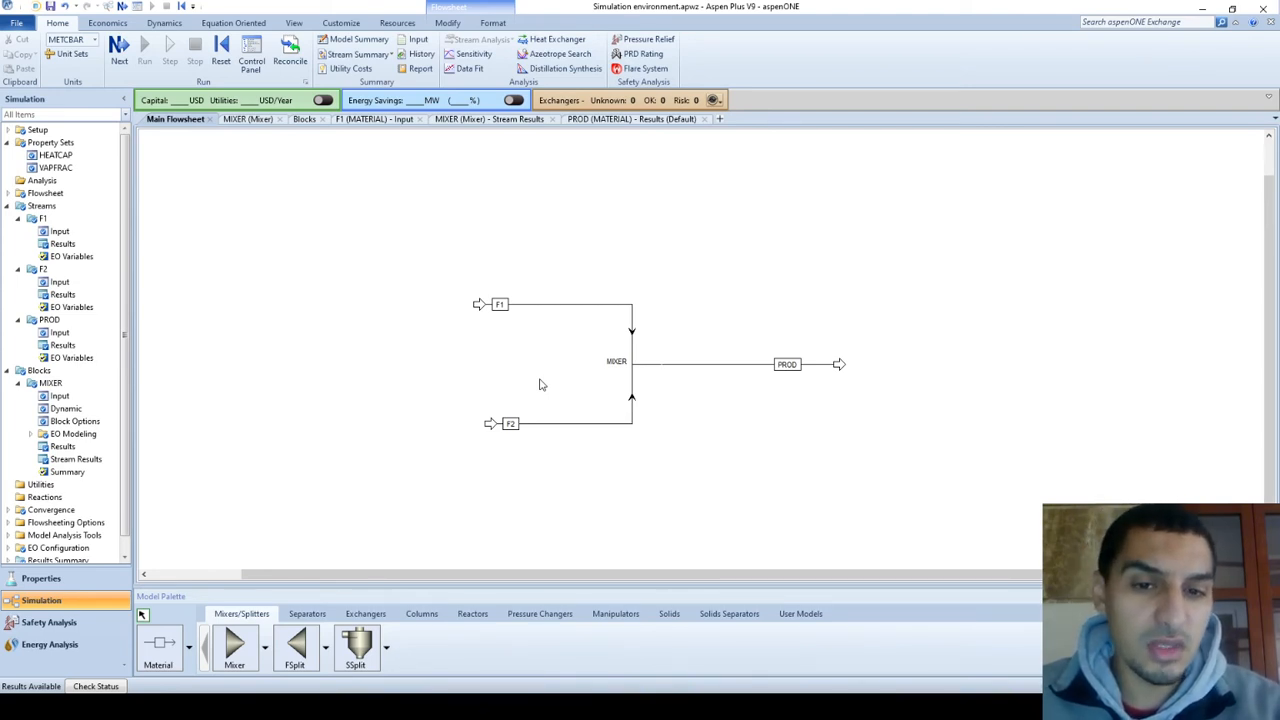
{"action": "left_click", "coordinate": [754, 368]}
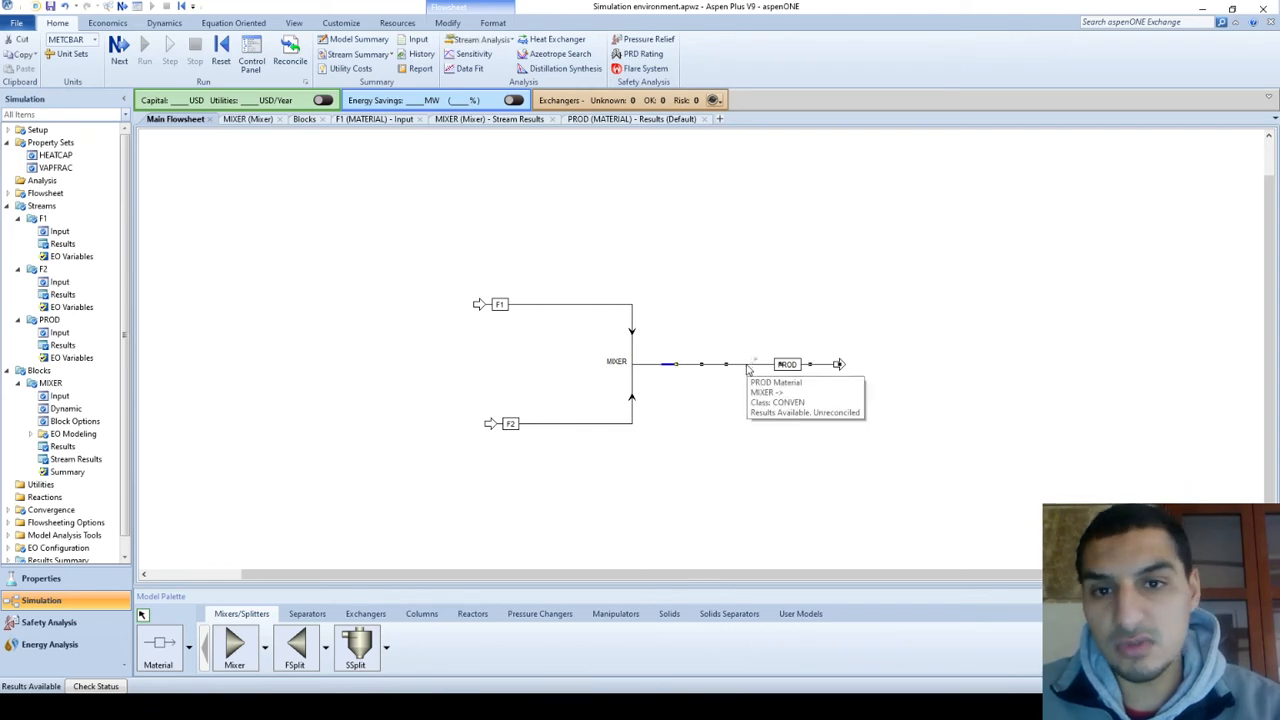
{"action": "right_click", "coordinate": [745, 370]}
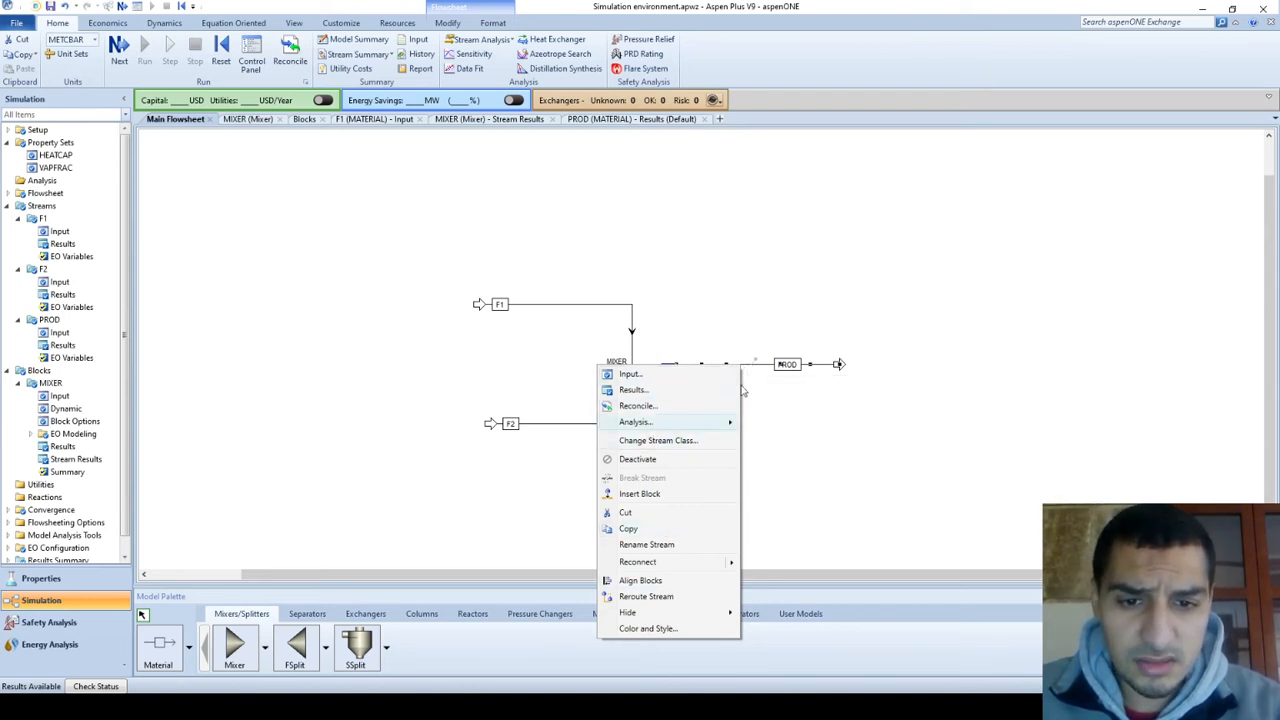
{"action": "left_click", "coordinate": [776, 390]}
{"action": "left_click", "coordinate": [757, 364]}
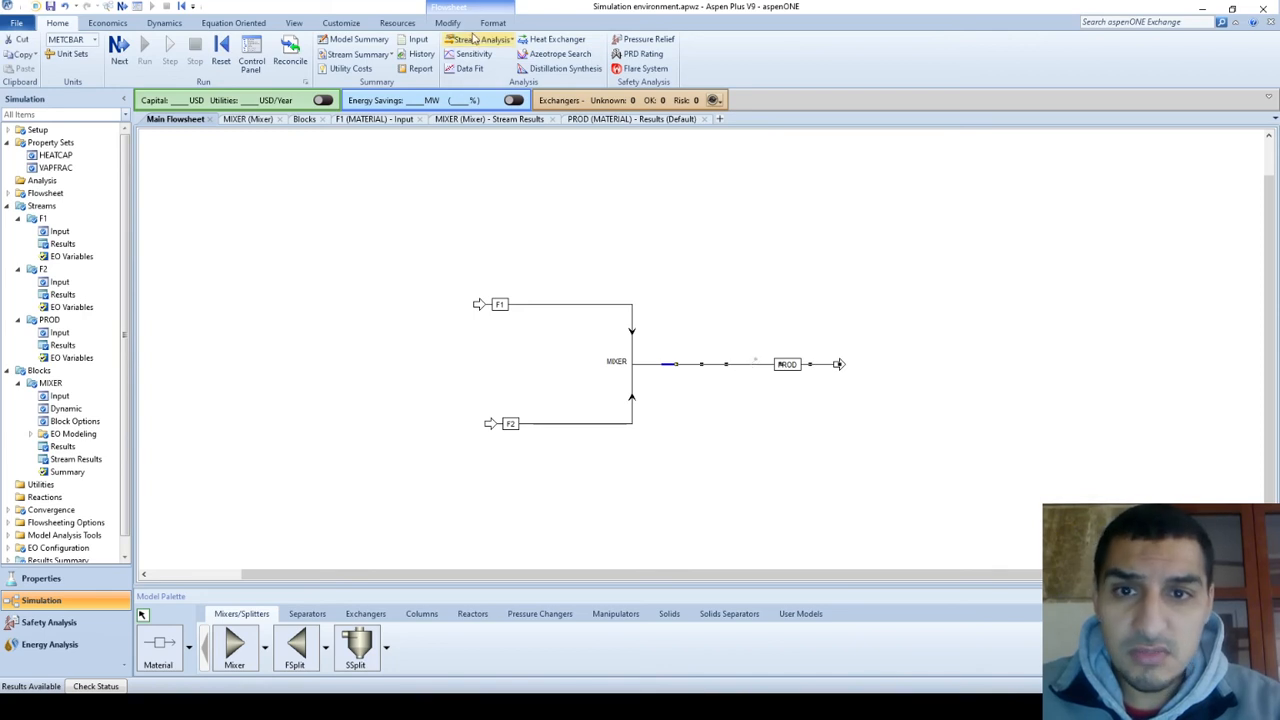
{"action": "left_click", "coordinate": [513, 40]}
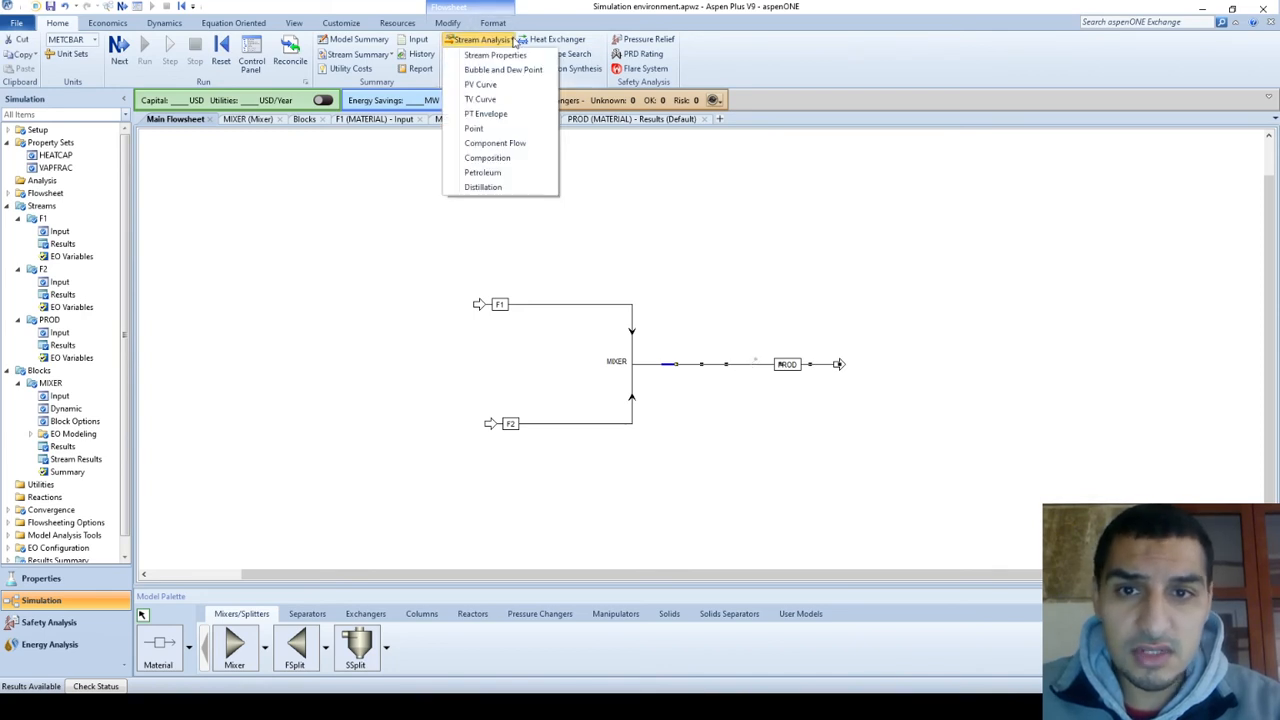
{"action": "left_click", "coordinate": [697, 289]}
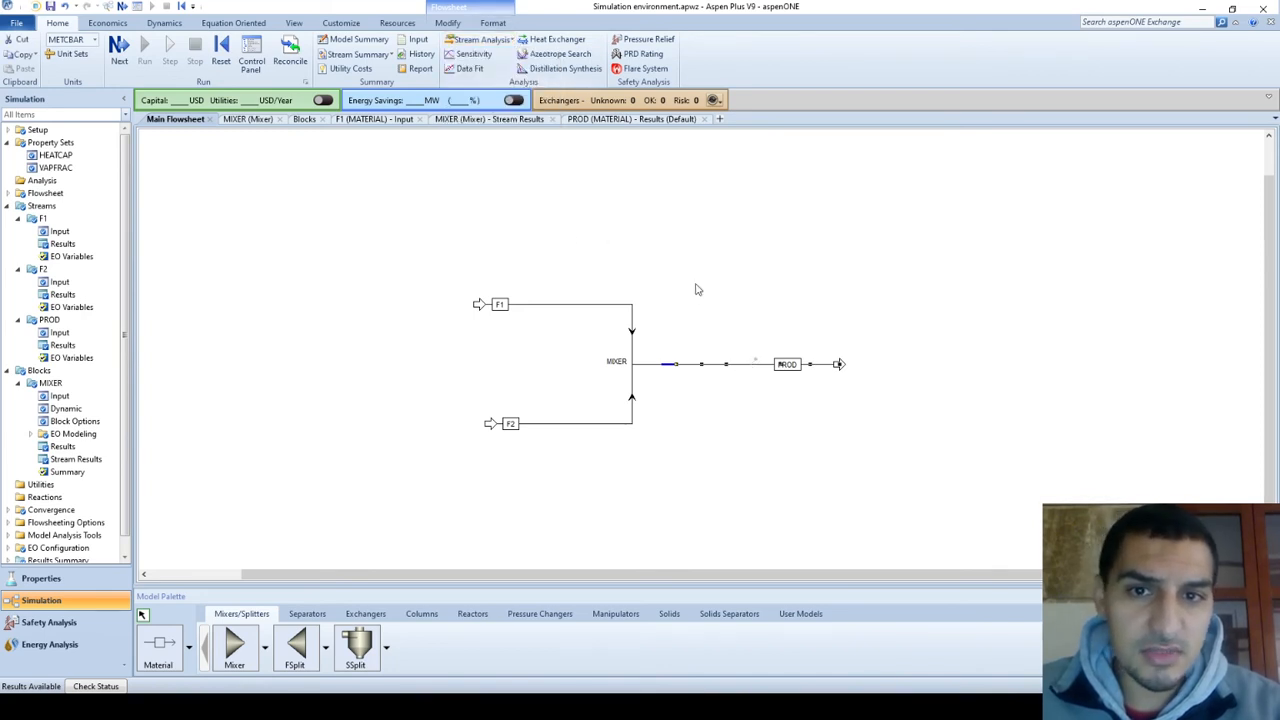
{"action": "right_click", "coordinate": [768, 368]}
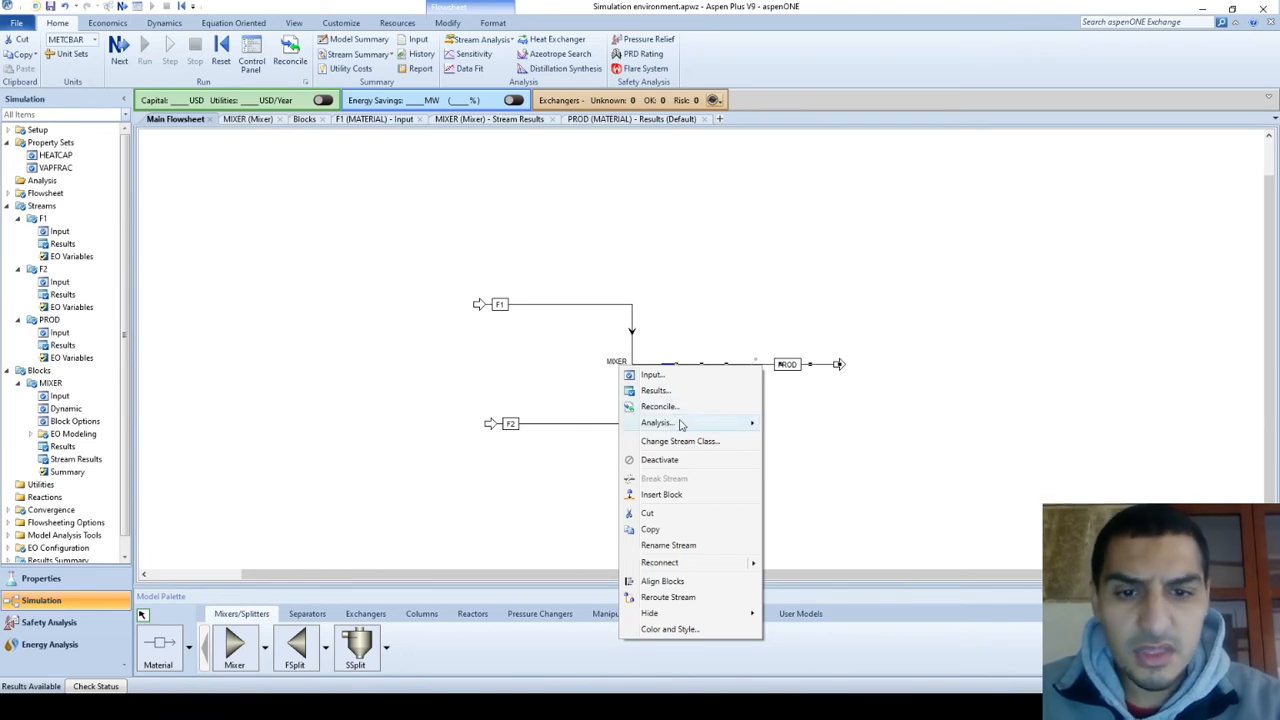
{"action": "left_click", "coordinate": [676, 497]}
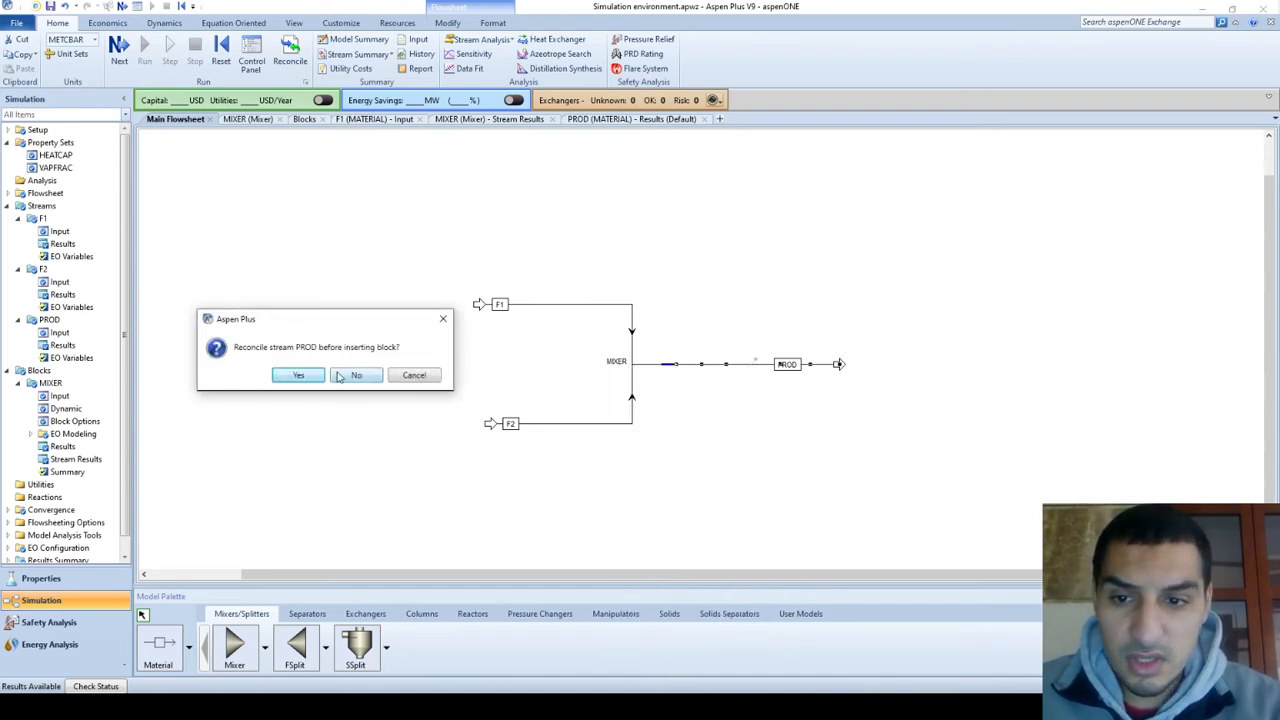
{"action": "left_click", "coordinate": [298, 376]}
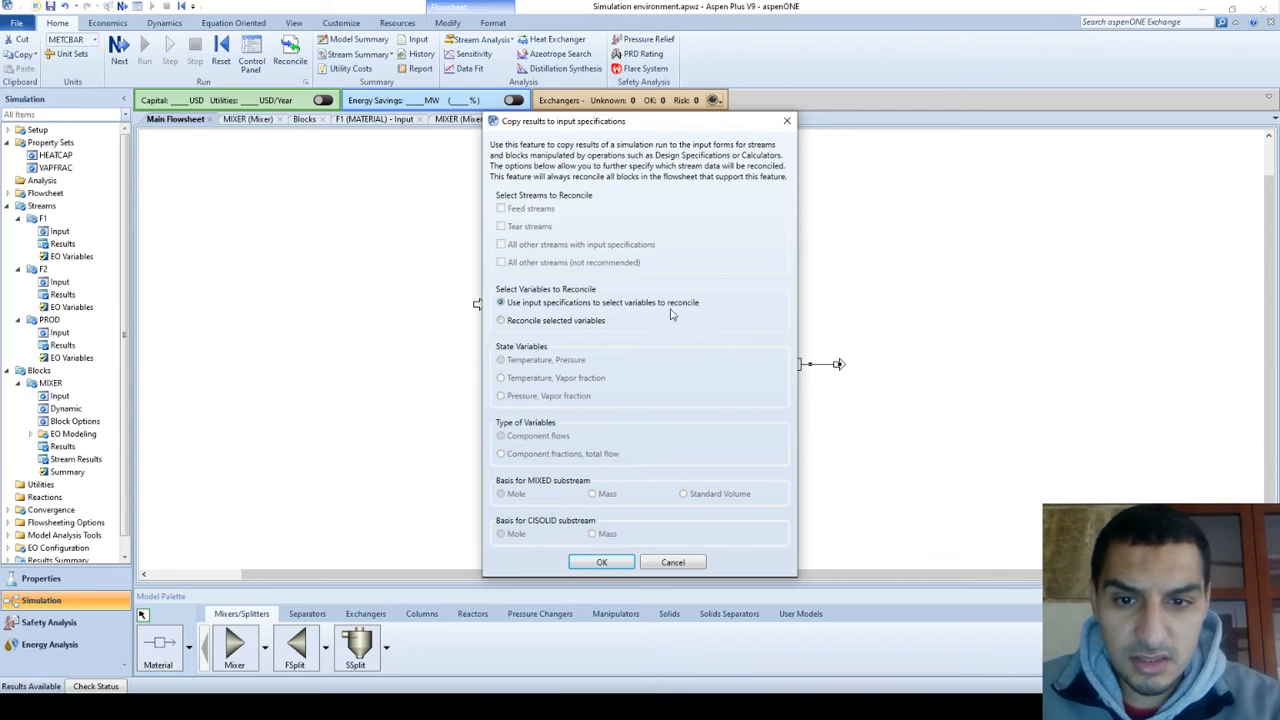
{"action": "left_click", "coordinate": [784, 124]}
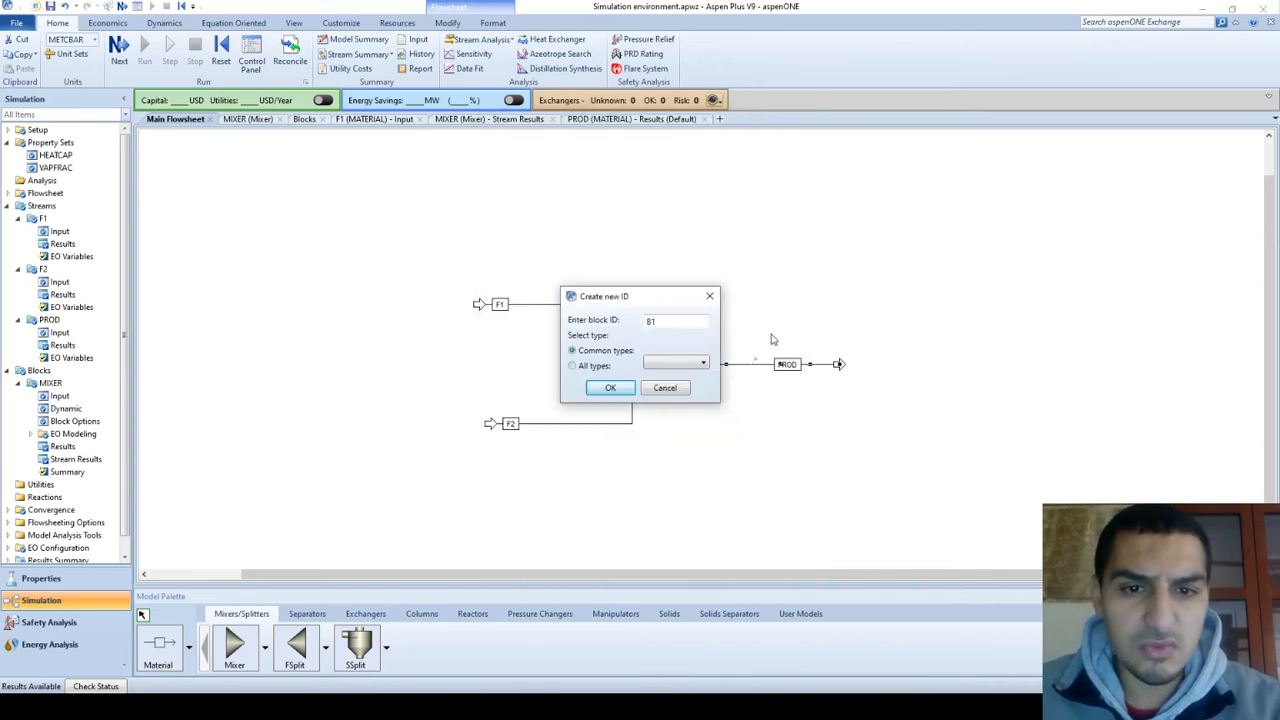
{"action": "left_click", "coordinate": [710, 291]}
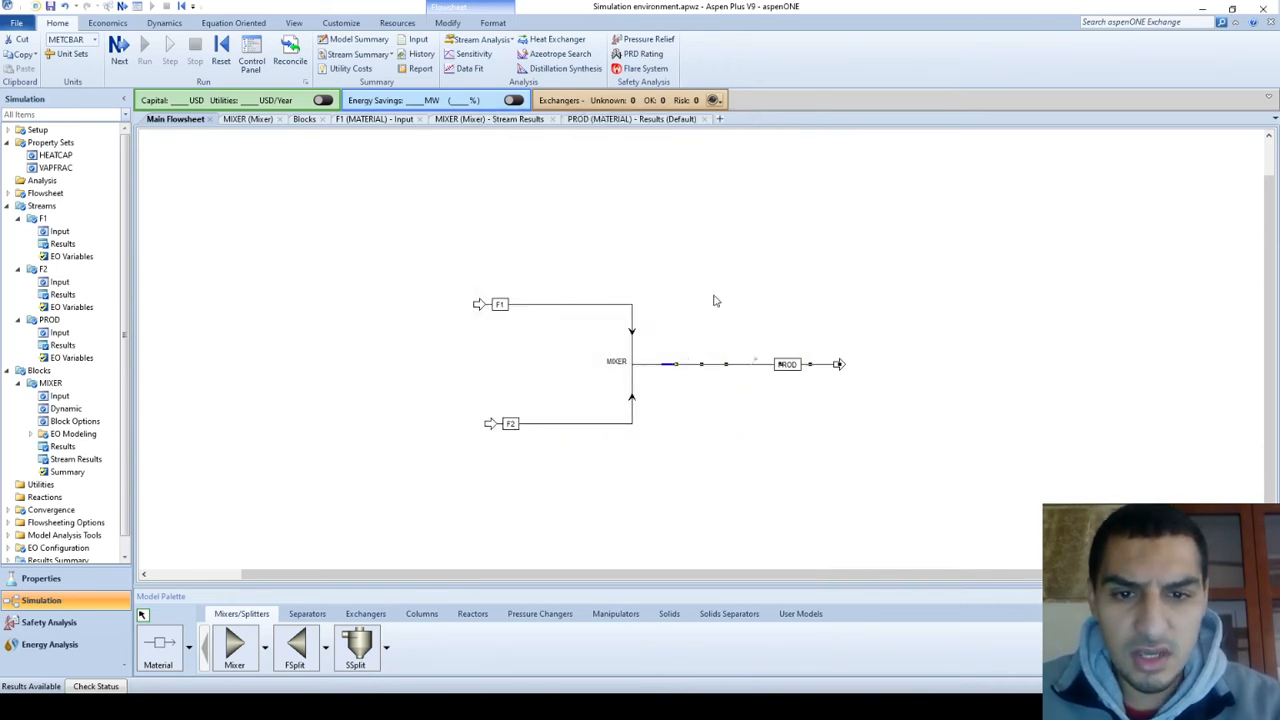
{"action": "left_click", "coordinate": [786, 402]}
Set the PROD stream's outline color to green on the flowsheet.
{"action": "right_click", "coordinate": [746, 366]}
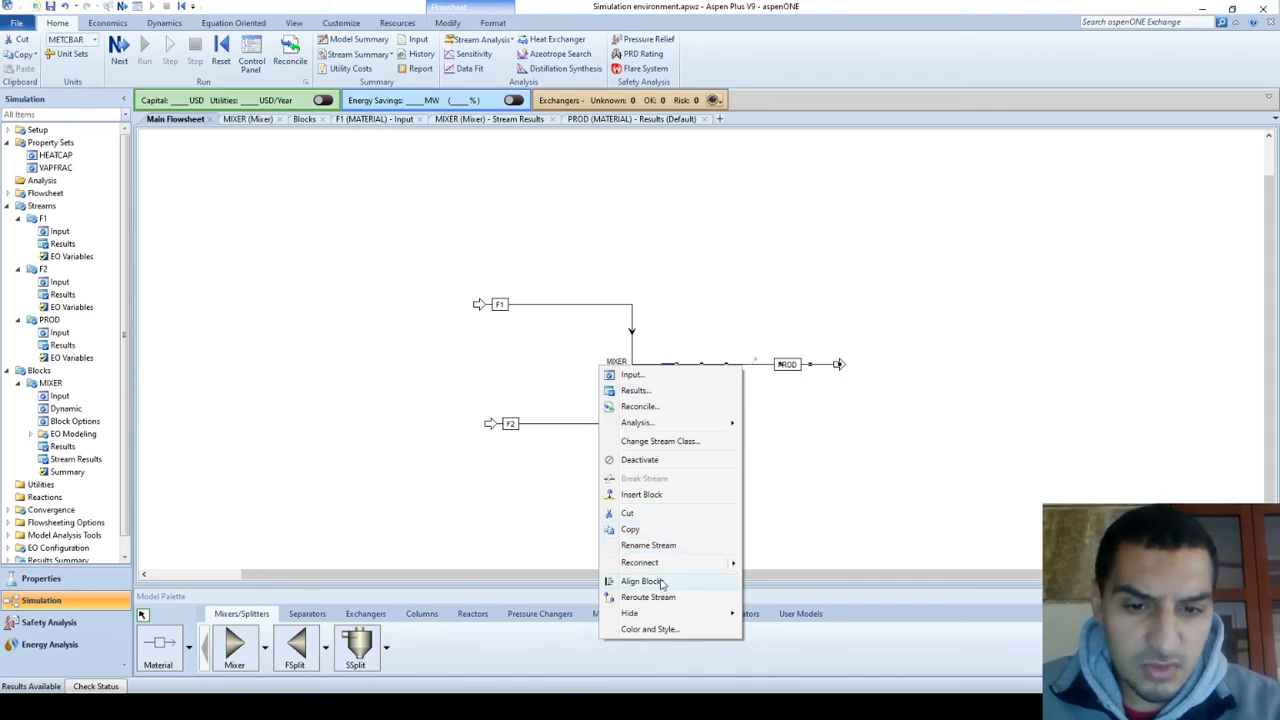
{"action": "mouse_move", "coordinate": [670, 569]}
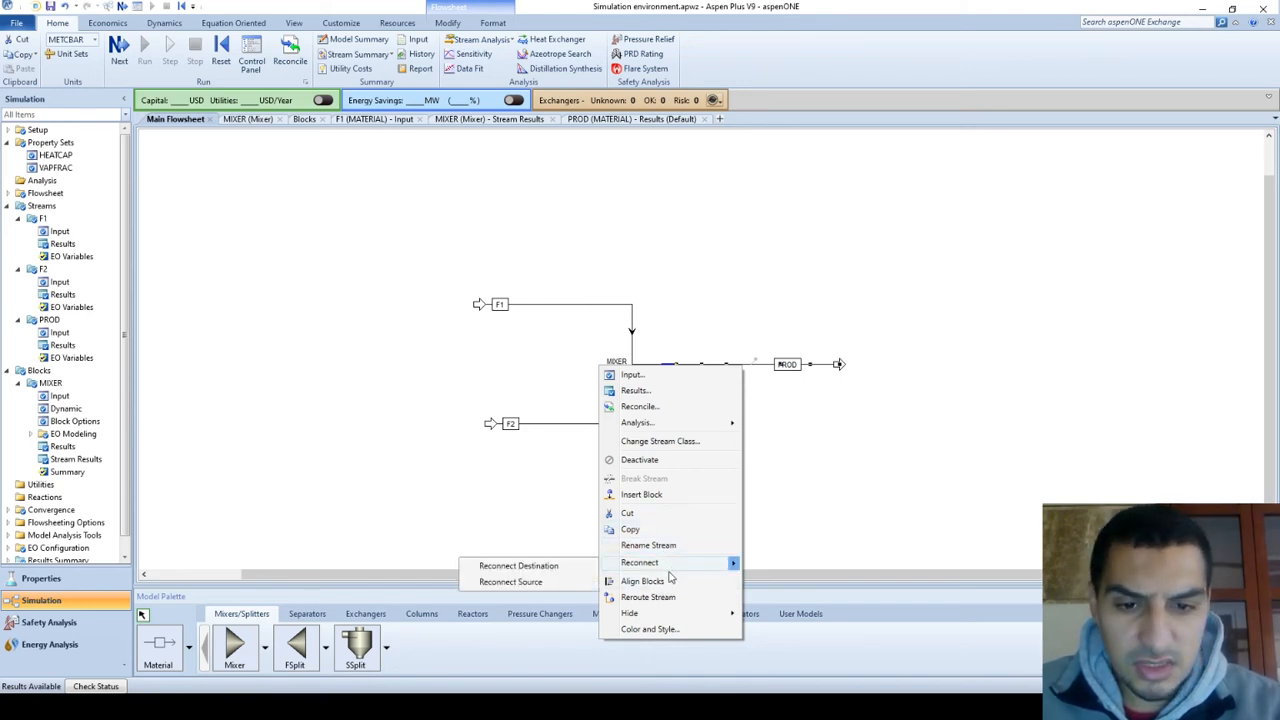
{"action": "left_click", "coordinate": [668, 630]}
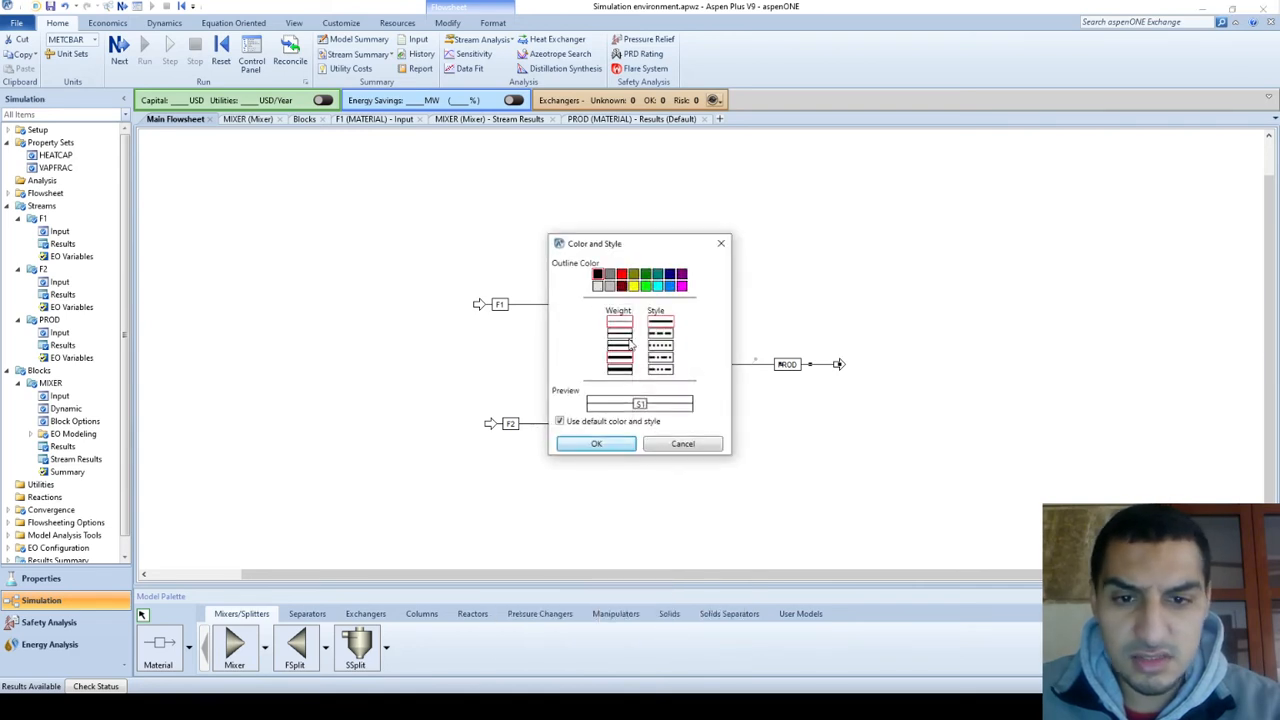
{"action": "left_click", "coordinate": [658, 287]}
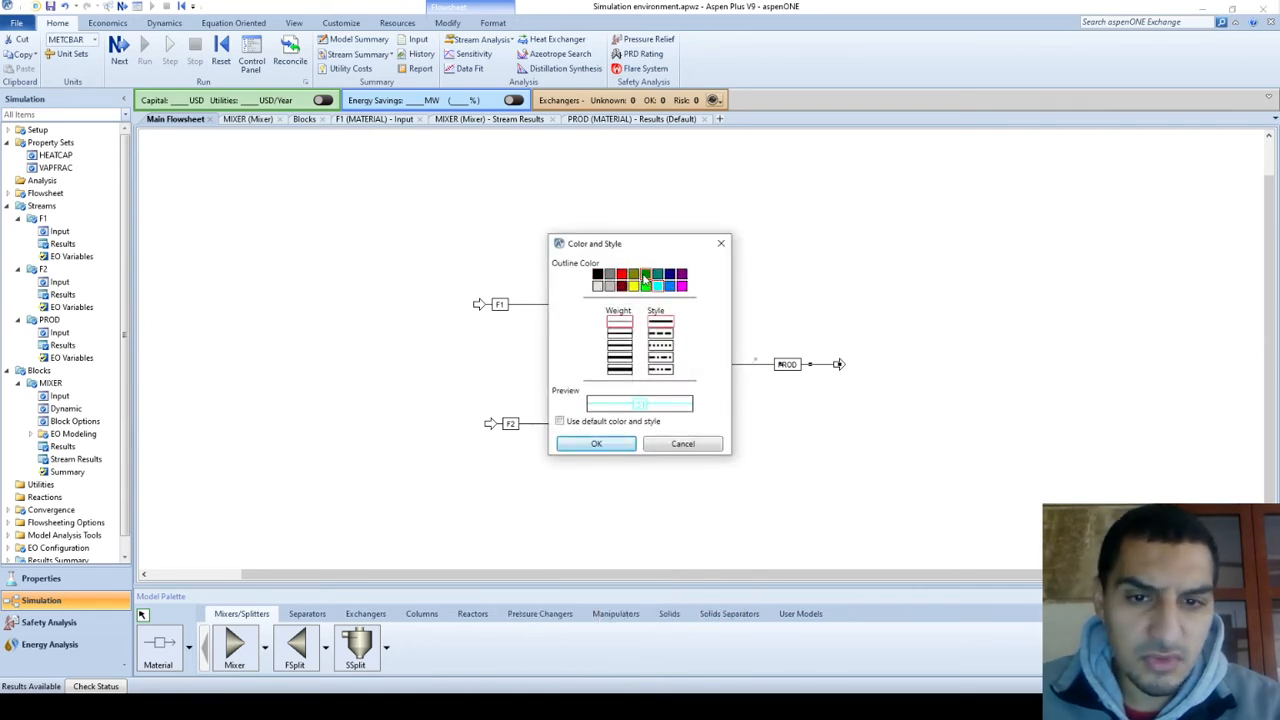
{"action": "left_click", "coordinate": [645, 276]}
{"action": "left_click", "coordinate": [596, 443]}
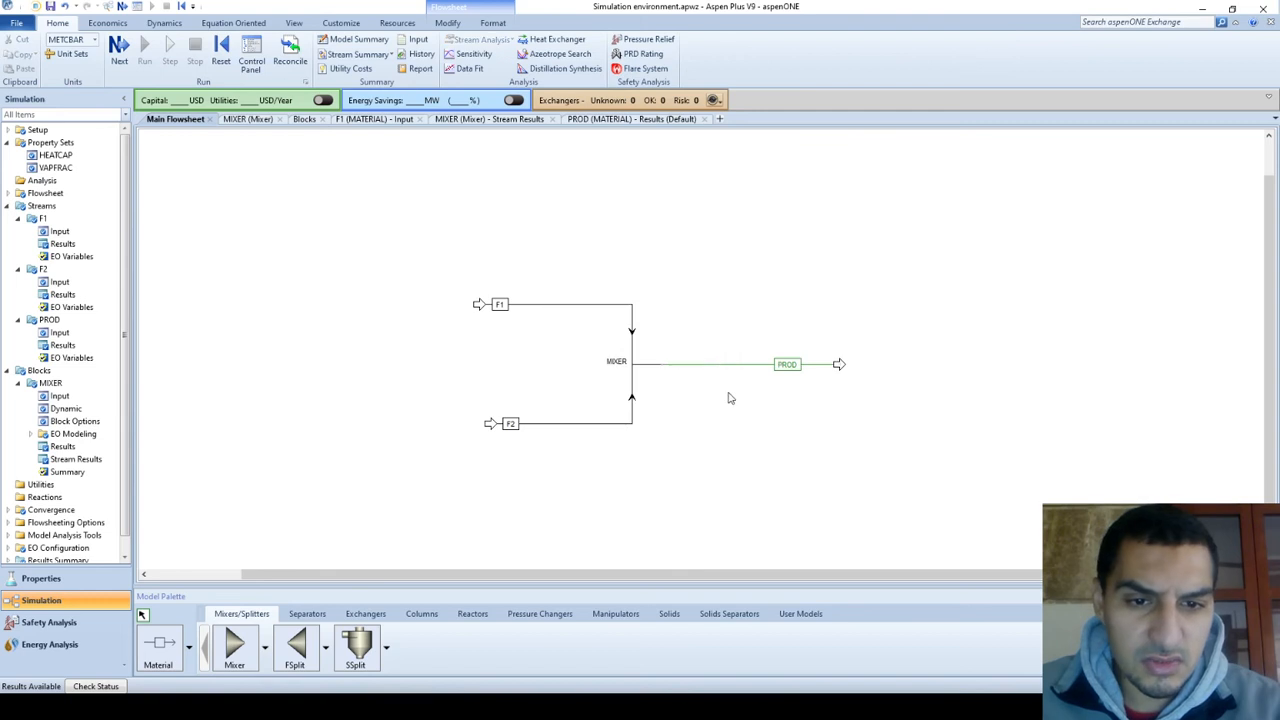
Change the PROD stream's outline color to red on the flowsheet.
{"action": "right_click", "coordinate": [813, 365]}
{"action": "left_click", "coordinate": [734, 627]}
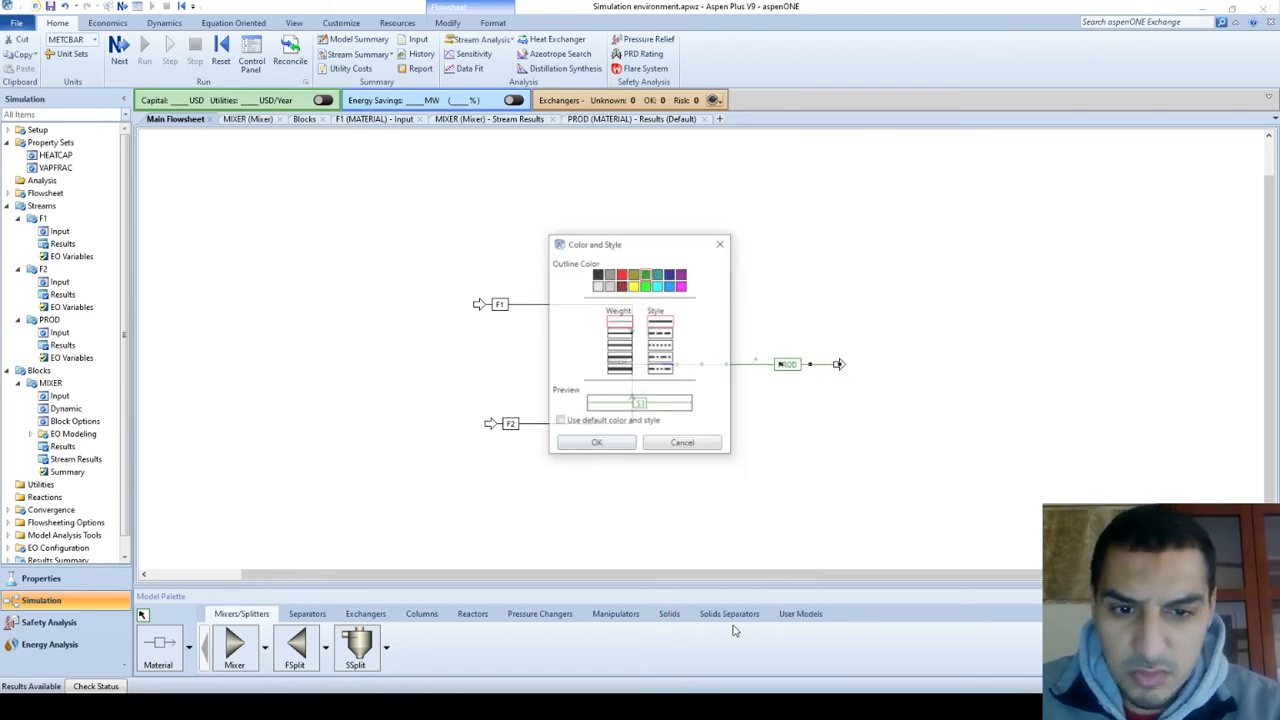
{"action": "left_click", "coordinate": [621, 273]}
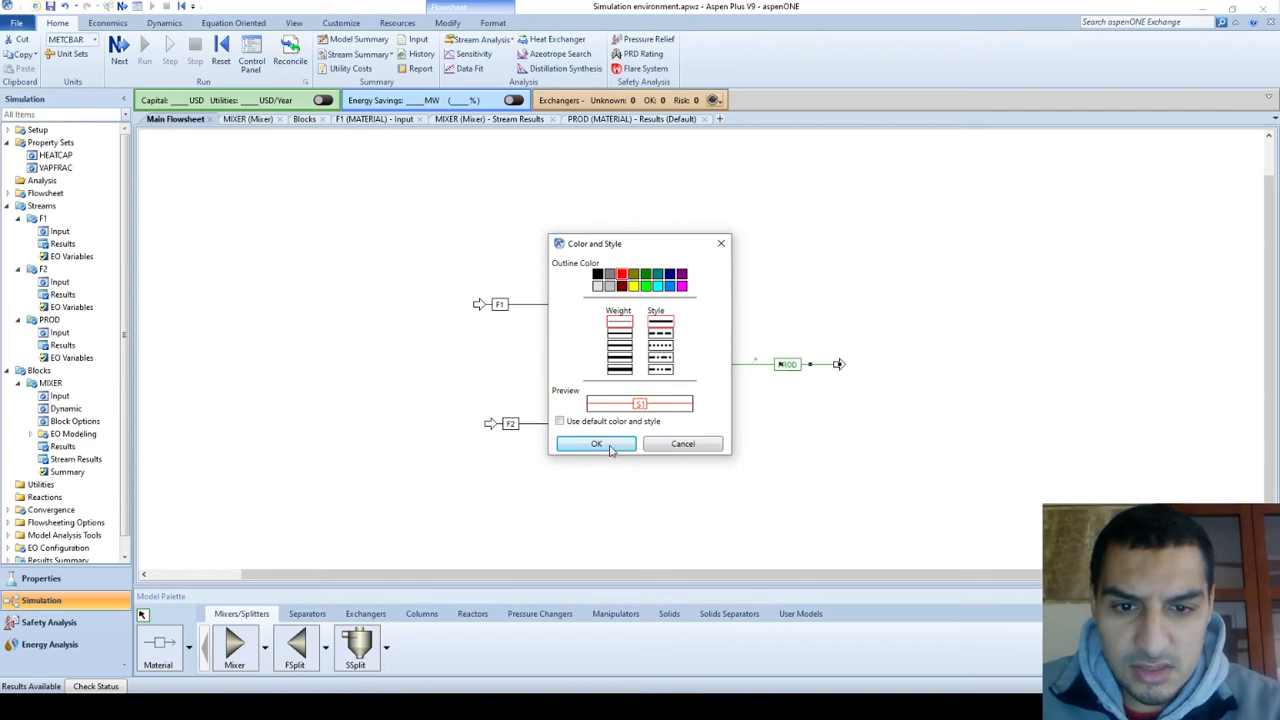
{"action": "left_click", "coordinate": [609, 446]}
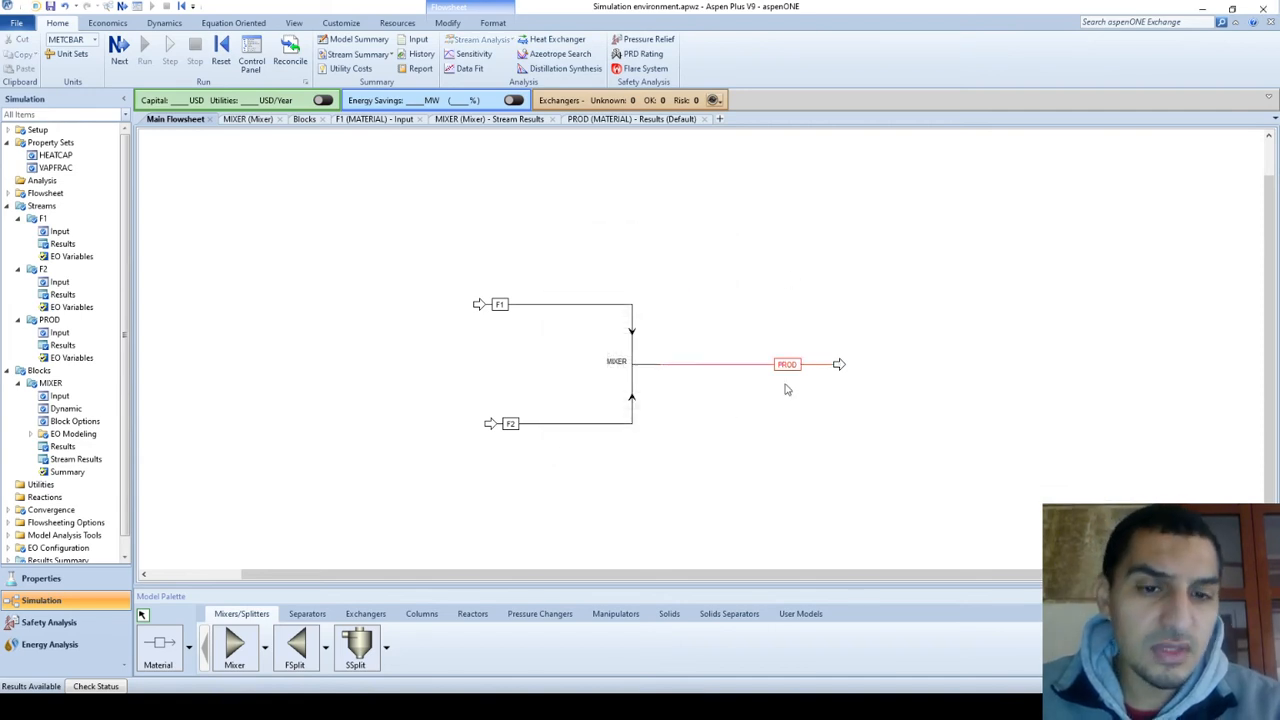
{"action": "left_click", "coordinate": [813, 366]}
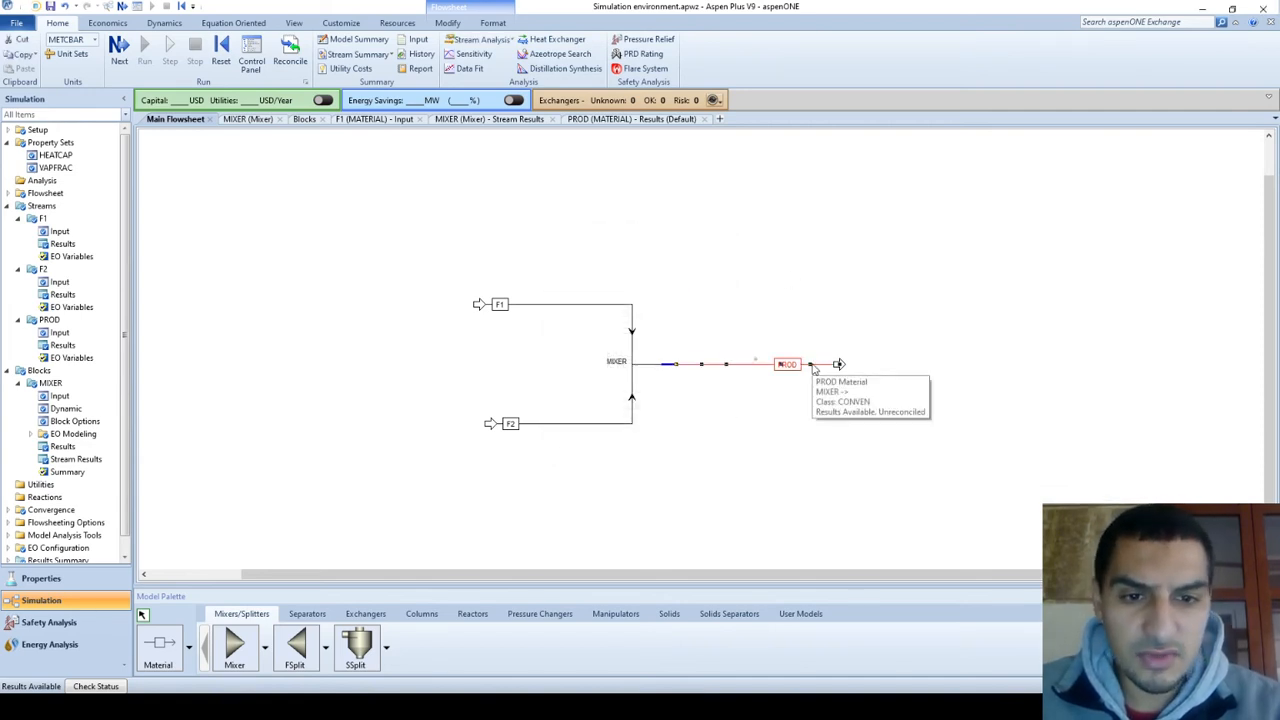
{"action": "left_click", "coordinate": [801, 407]}
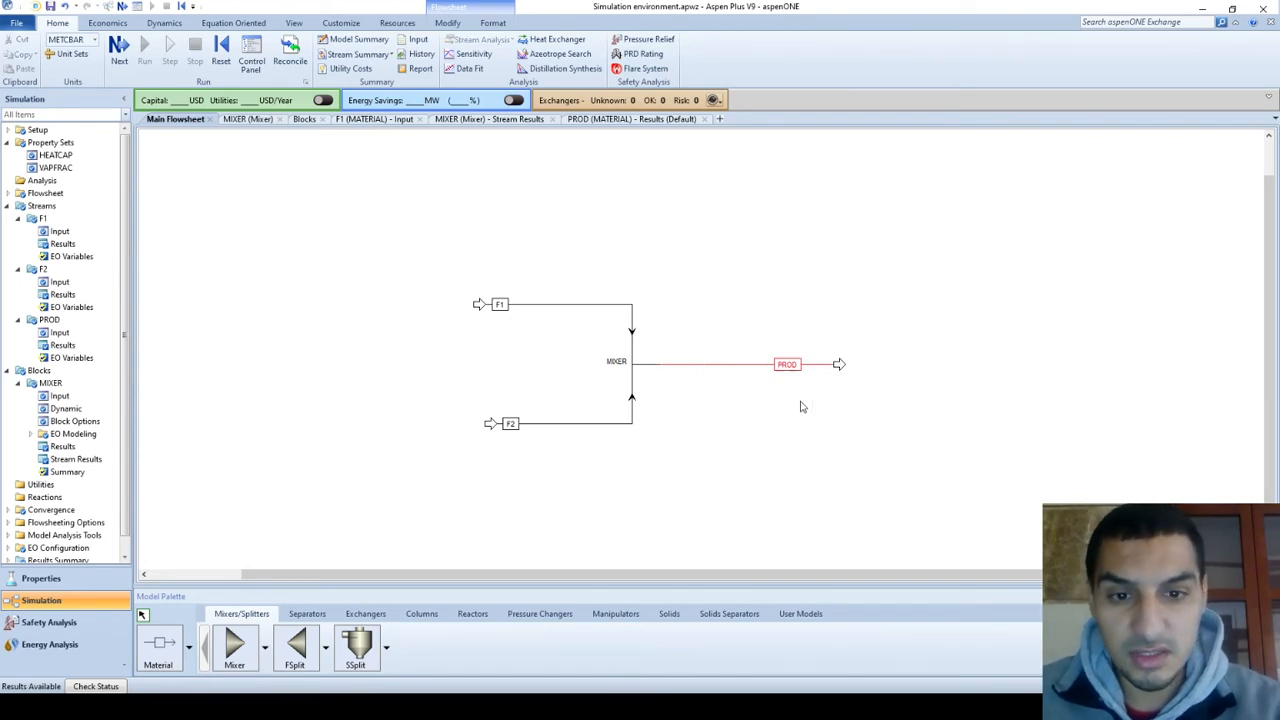
Run a PV Curve analysis on the PROD stream with pressure limits of 0.01 and 0.1 bar, and close the resulting plot.
{"action": "right_click", "coordinate": [810, 368]}
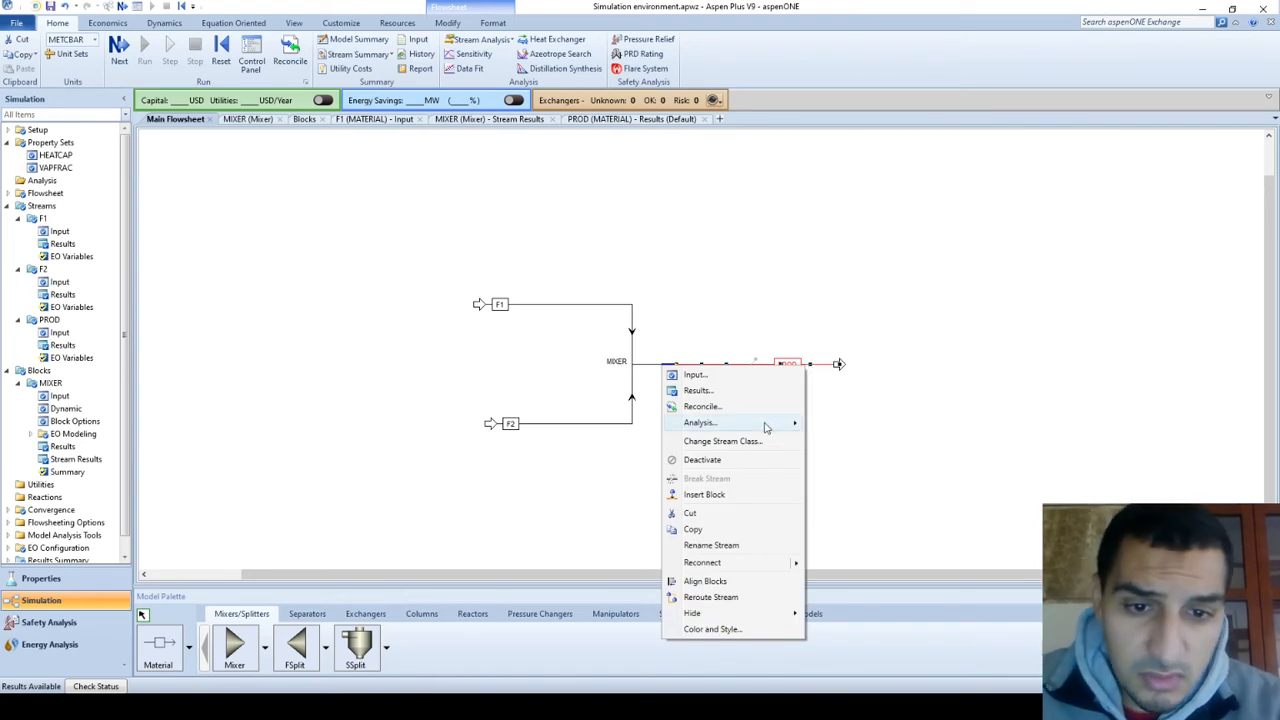
{"action": "mouse_move", "coordinate": [771, 423]}
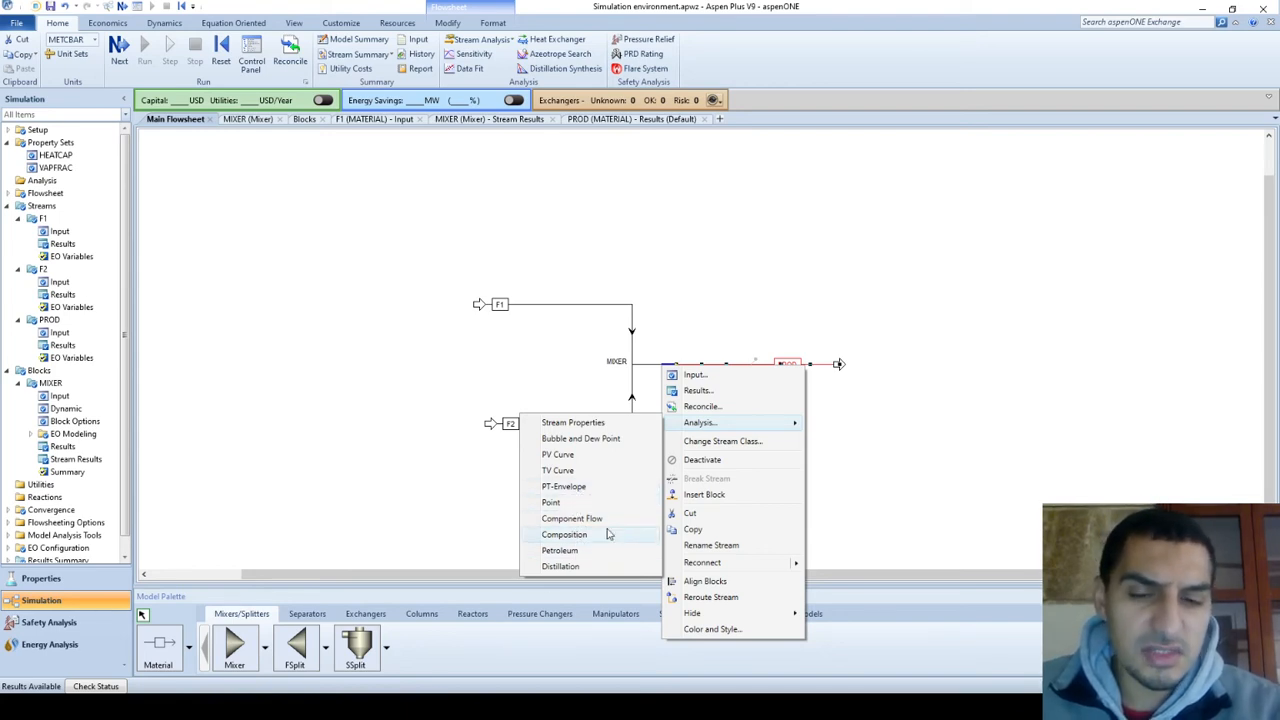
{"action": "left_click", "coordinate": [557, 456]}
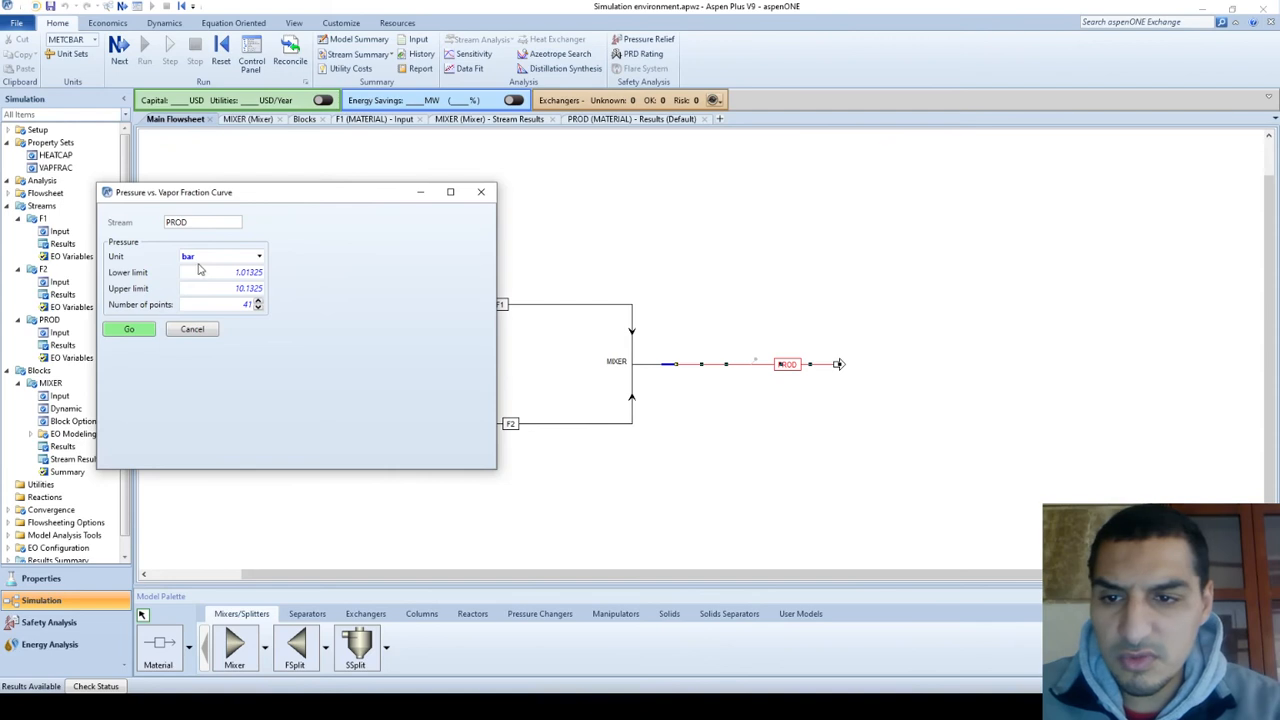
{"action": "left_click", "coordinate": [195, 276]}
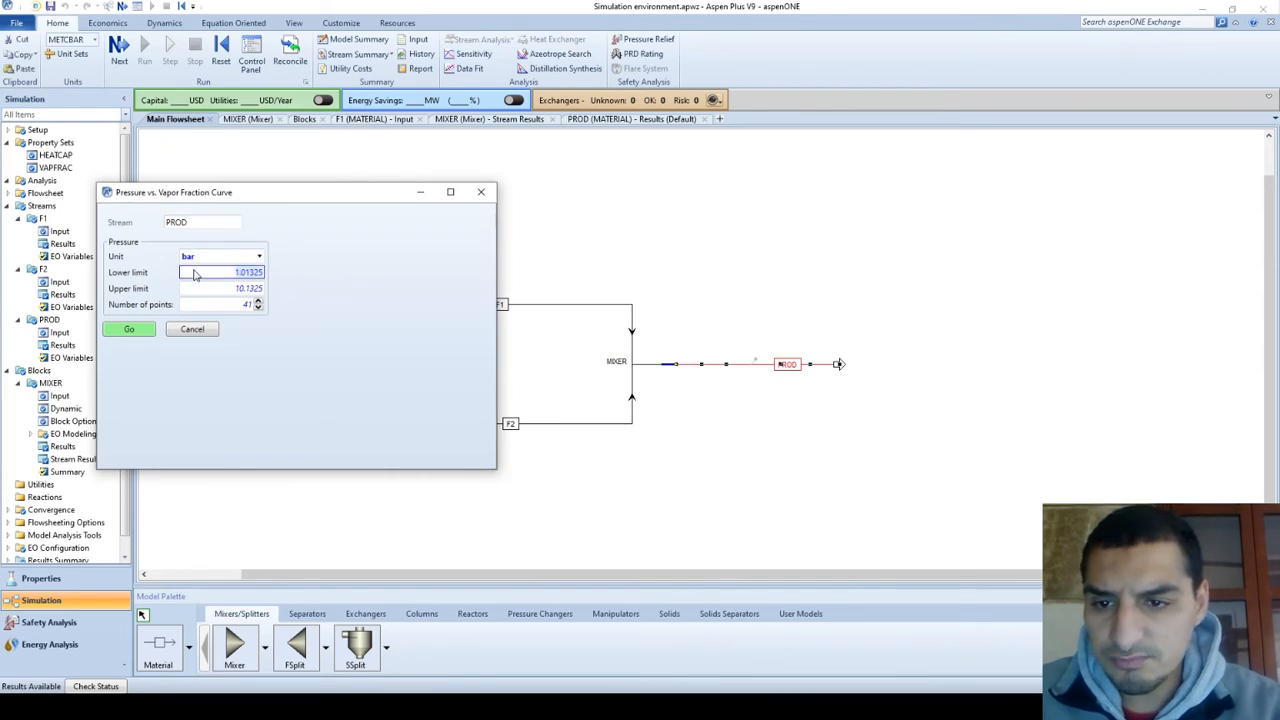
{"action": "type", "text": "0.01"}
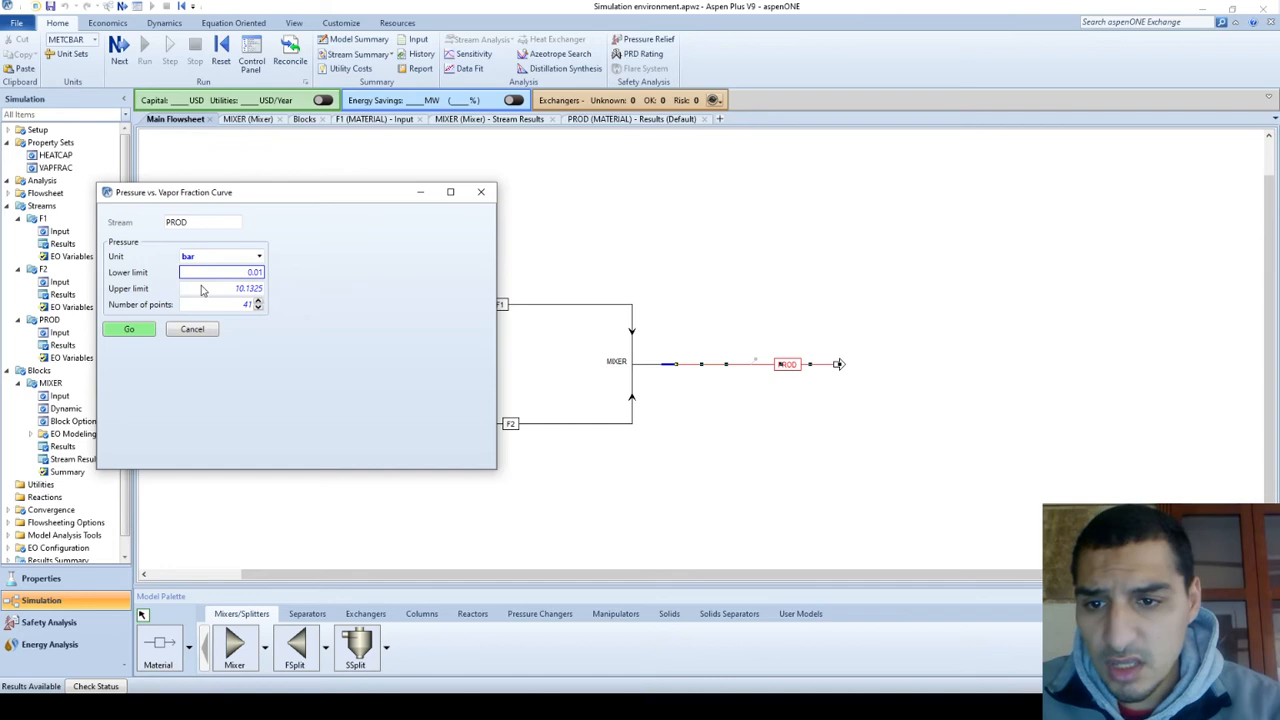
{"action": "left_click", "coordinate": [201, 289]}
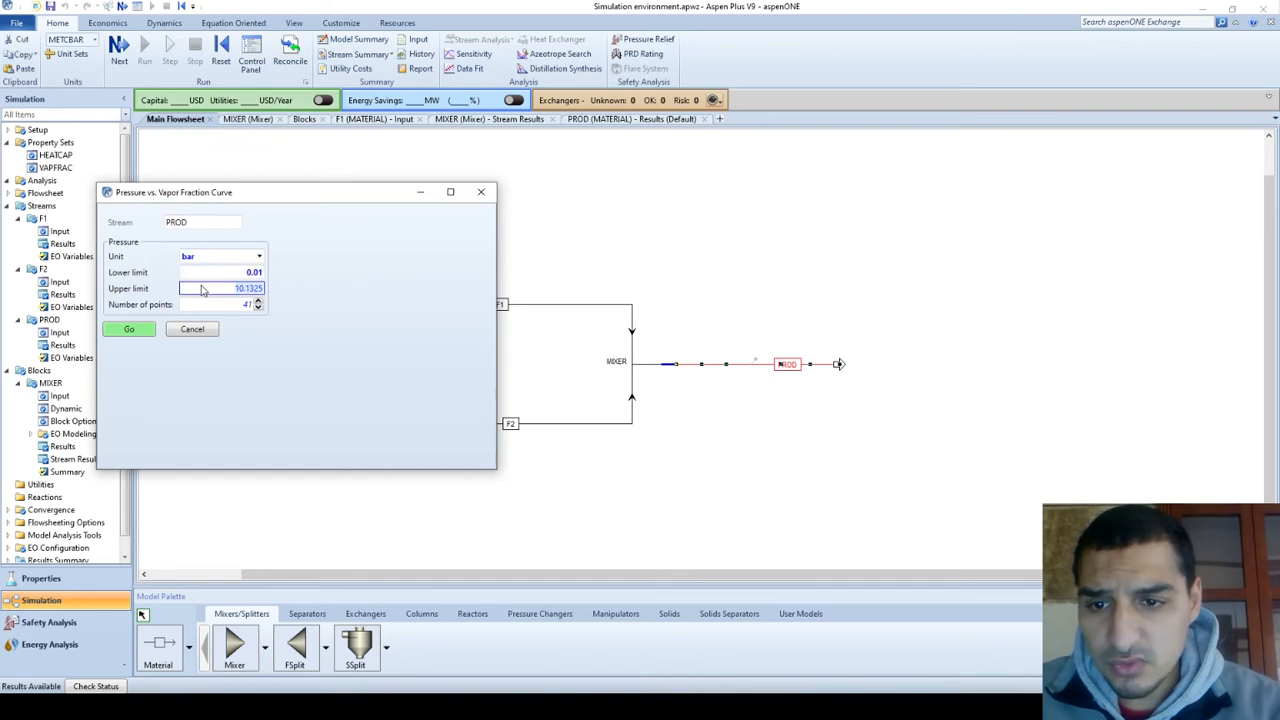
{"action": "type", "text": "0.1"}
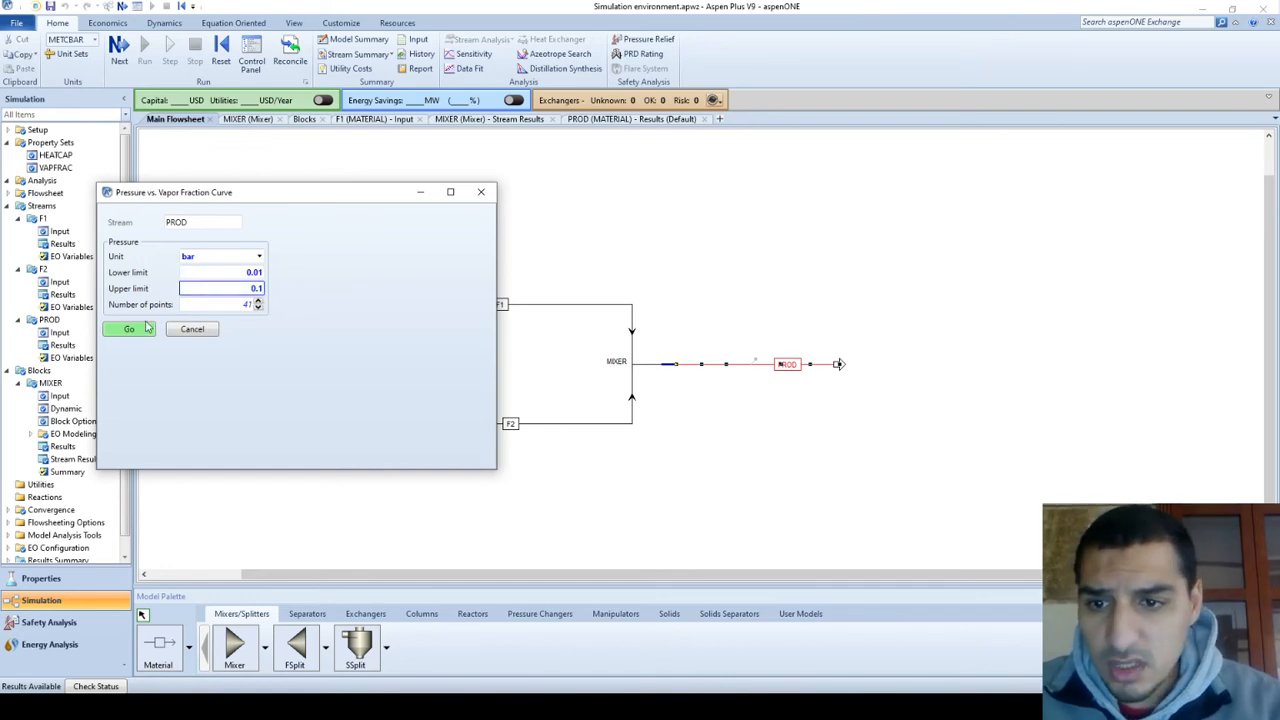
{"action": "left_click", "coordinate": [133, 332]}
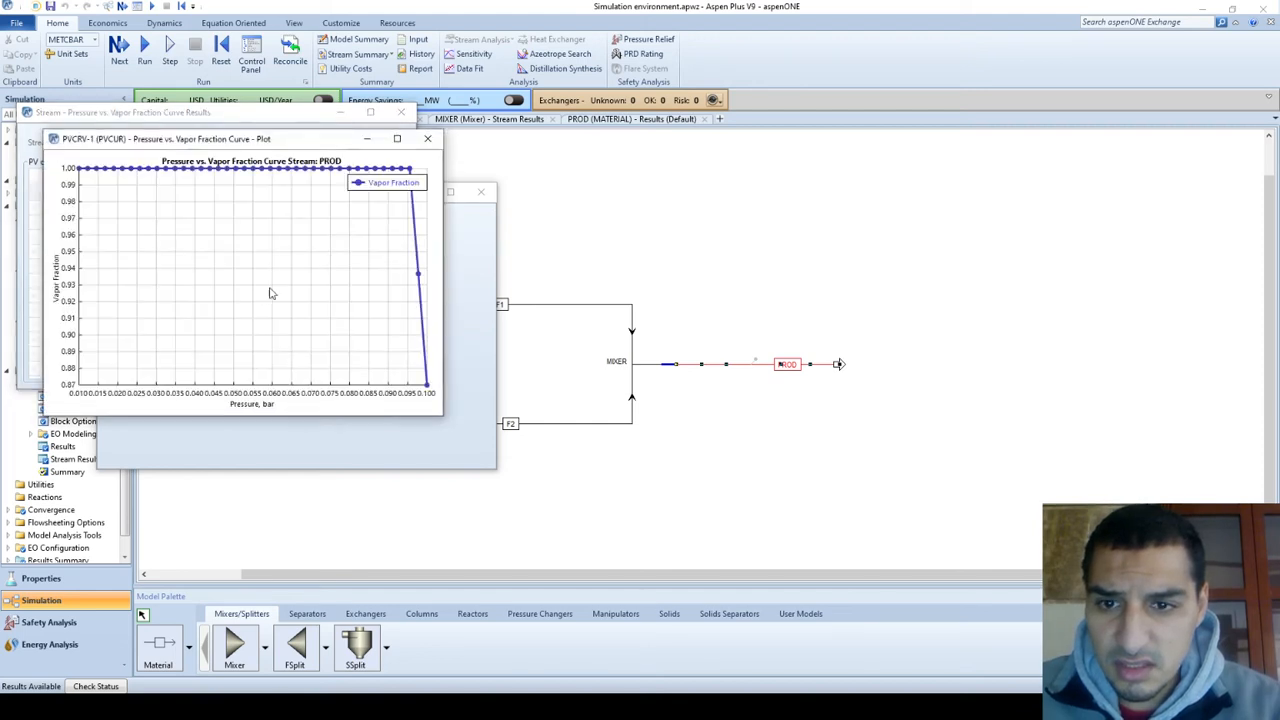
{"action": "left_click", "coordinate": [428, 140]}
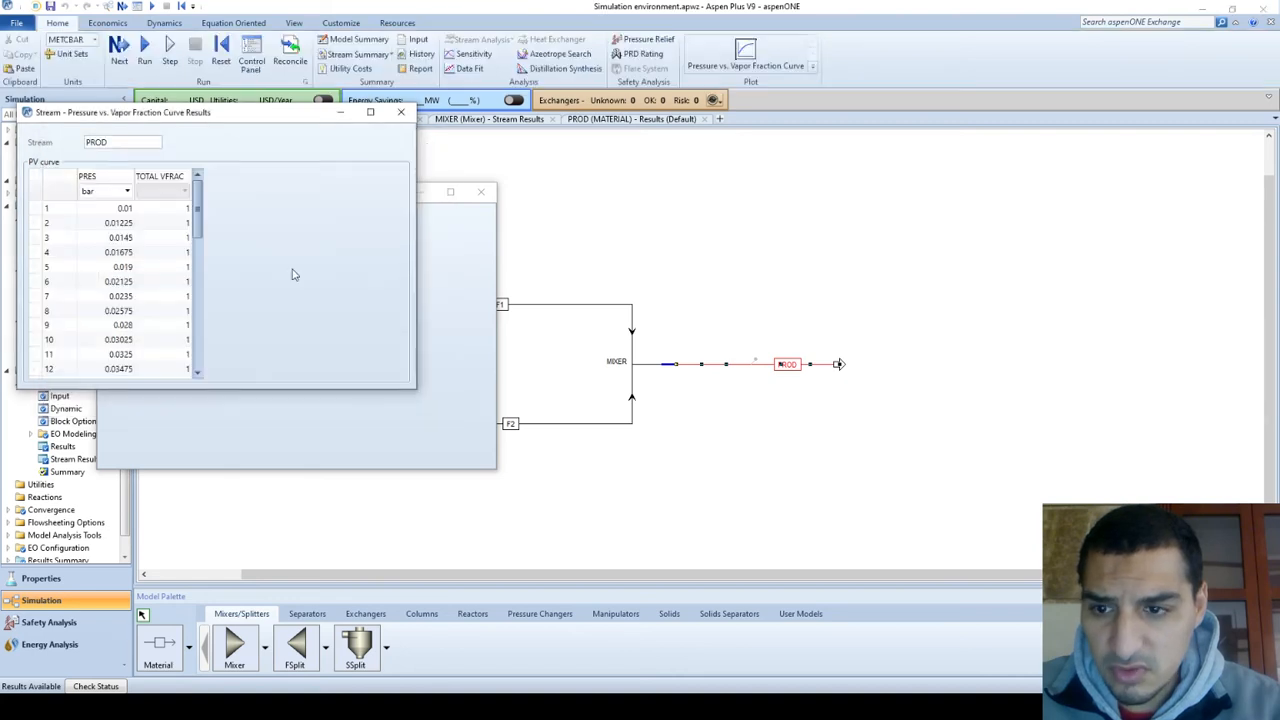
Rerun the PROD stream's PV curve with a lower pressure limit of 0.09 bar, view the maximized results table and close it.
{"action": "left_click", "coordinate": [400, 112]}
{"action": "left_click", "coordinate": [220, 272]}
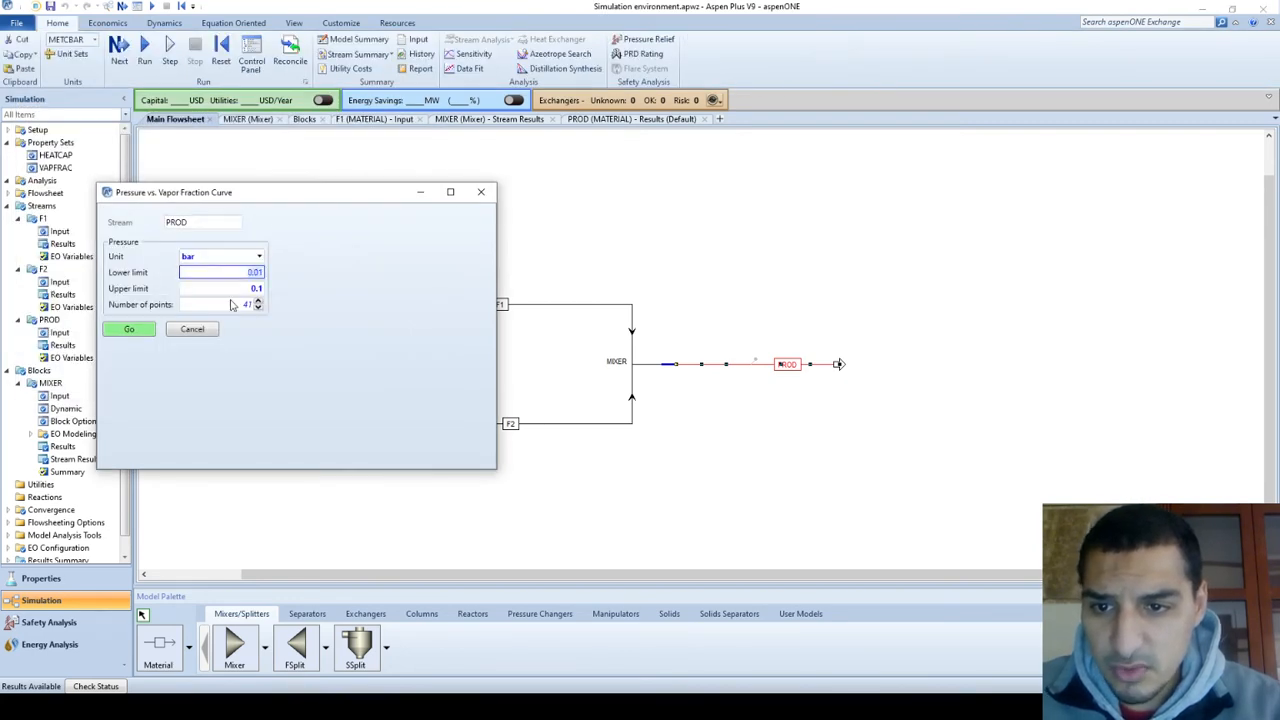
{"action": "left_click", "coordinate": [232, 304]}
{"action": "double_click", "coordinate": [236, 275]}
{"action": "type", "text": "0"}
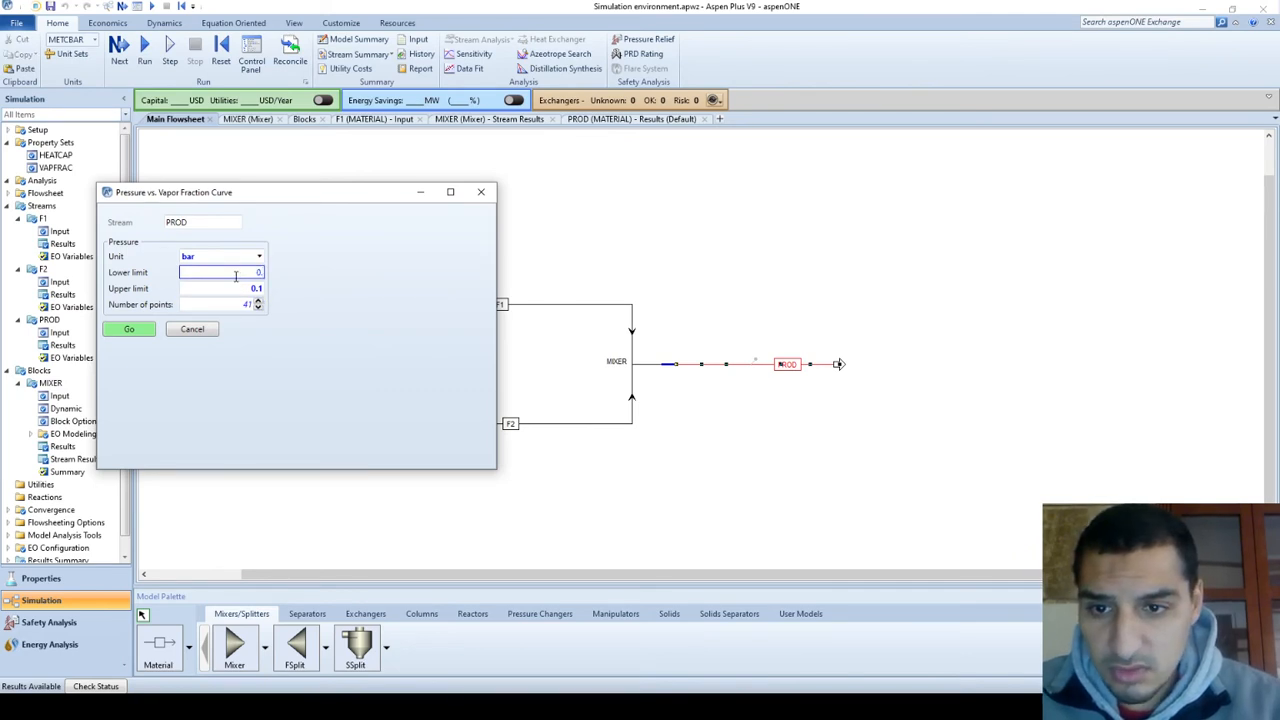
{"action": "type", "text": ".09"}
{"action": "left_click", "coordinate": [129, 329]}
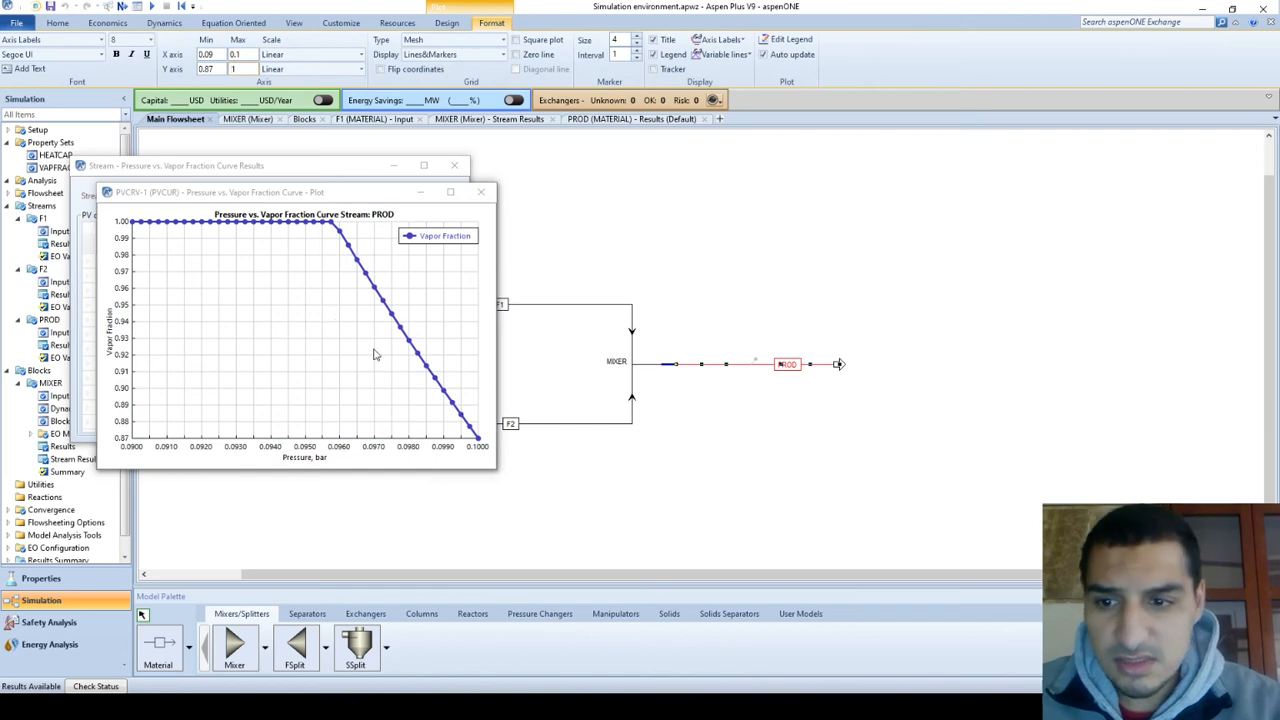
{"action": "left_click", "coordinate": [482, 192]}
{"action": "left_click", "coordinate": [423, 165]}
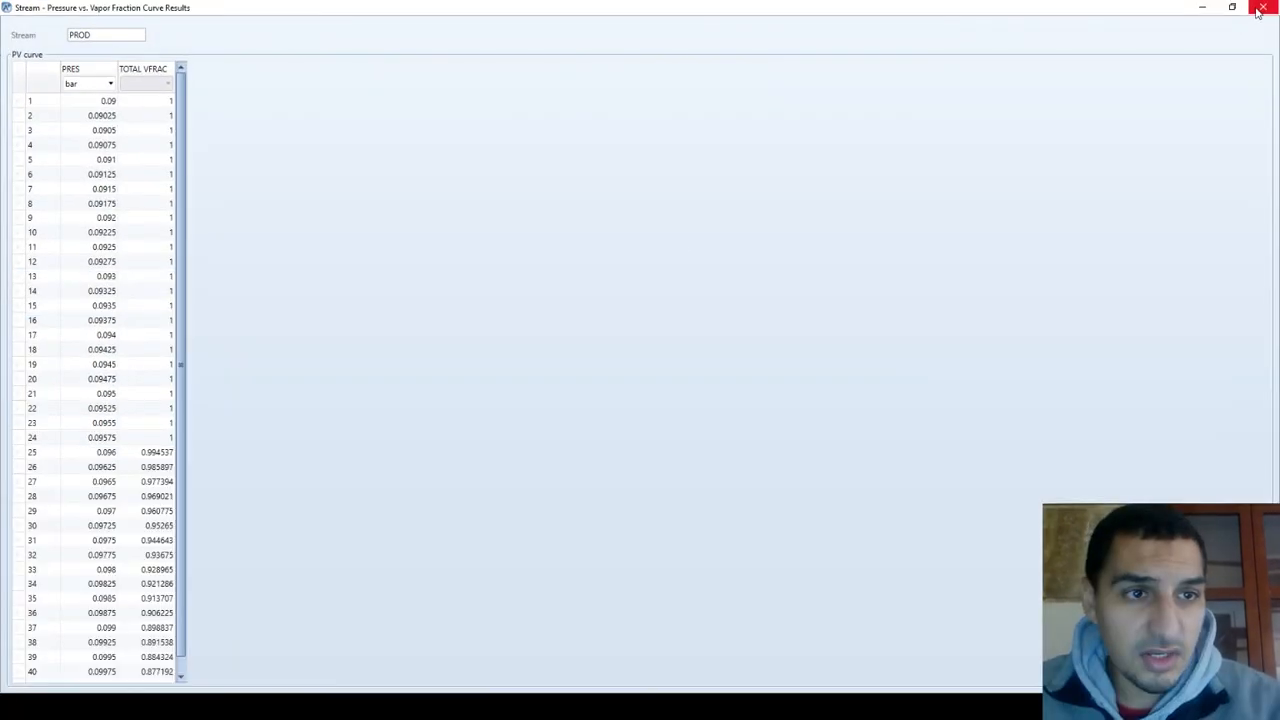
{"action": "left_click", "coordinate": [1260, 8]}
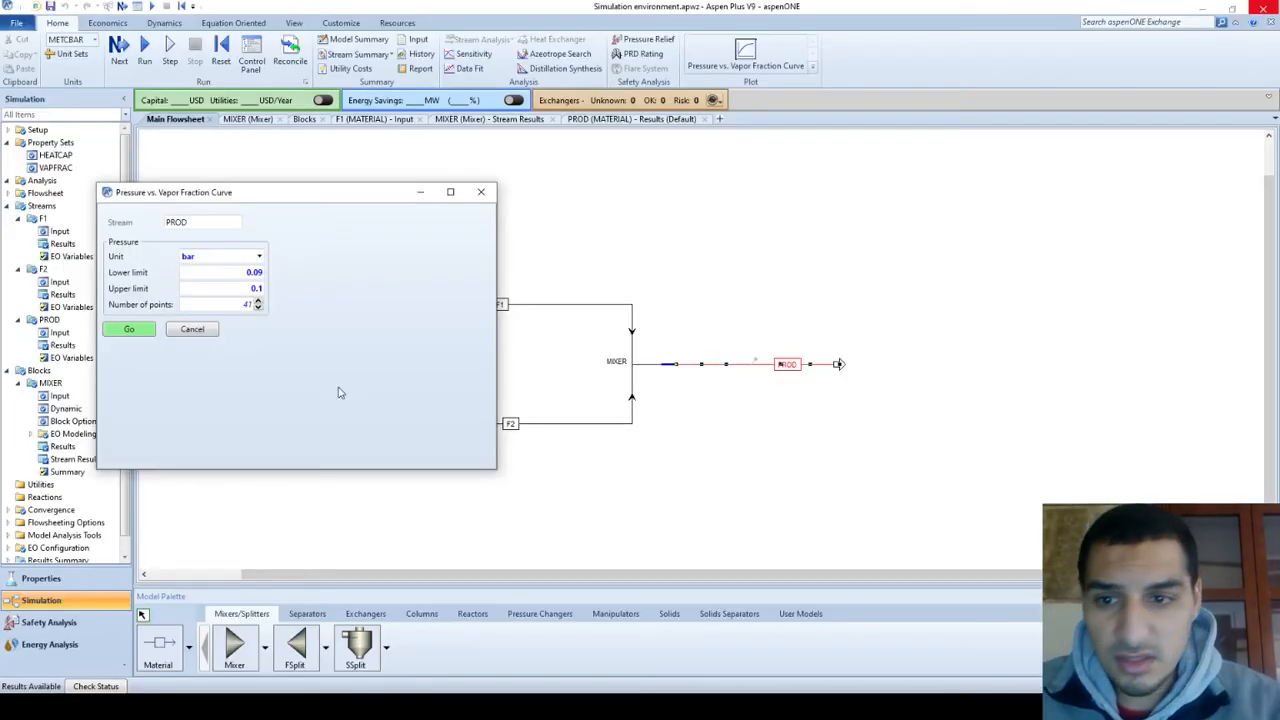
Rerun the PV curve with an upper pressure limit of 1 bar, and close the resulting plot and table.
{"action": "left_click", "coordinate": [215, 288]}
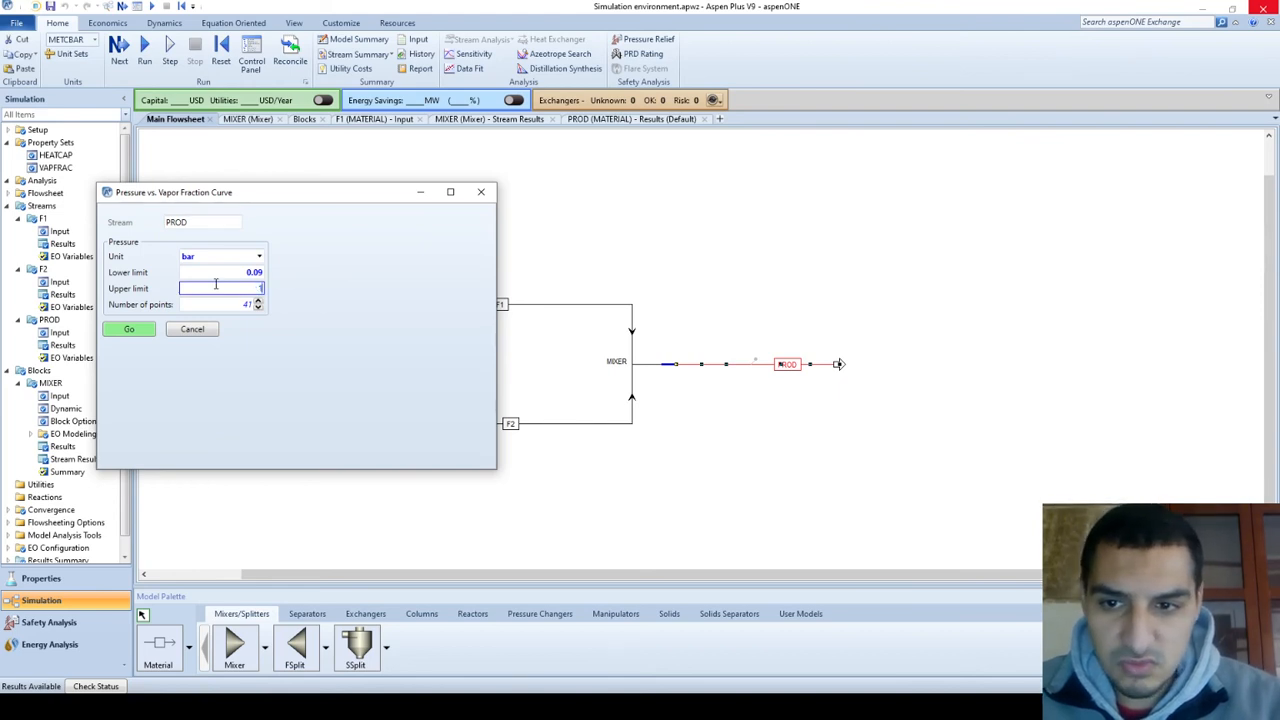
{"action": "type", "text": "1"}
{"action": "left_click", "coordinate": [129, 329]}
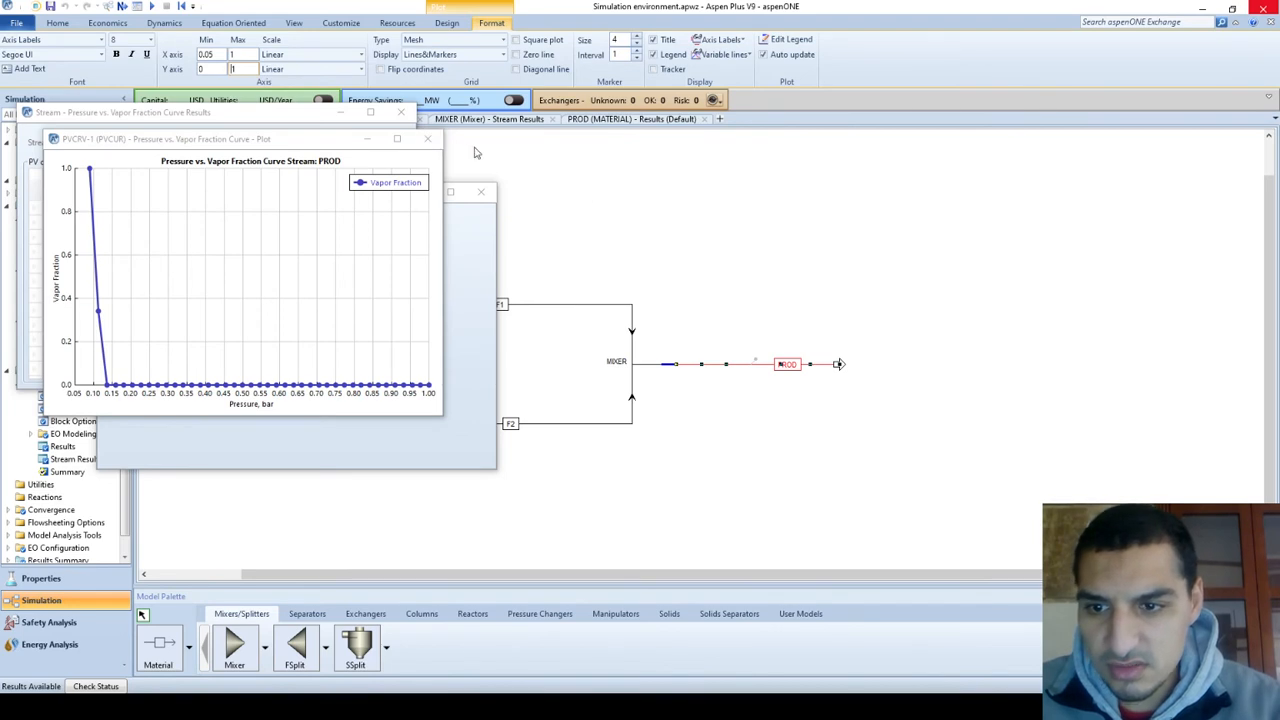
{"action": "left_click", "coordinate": [428, 139]}
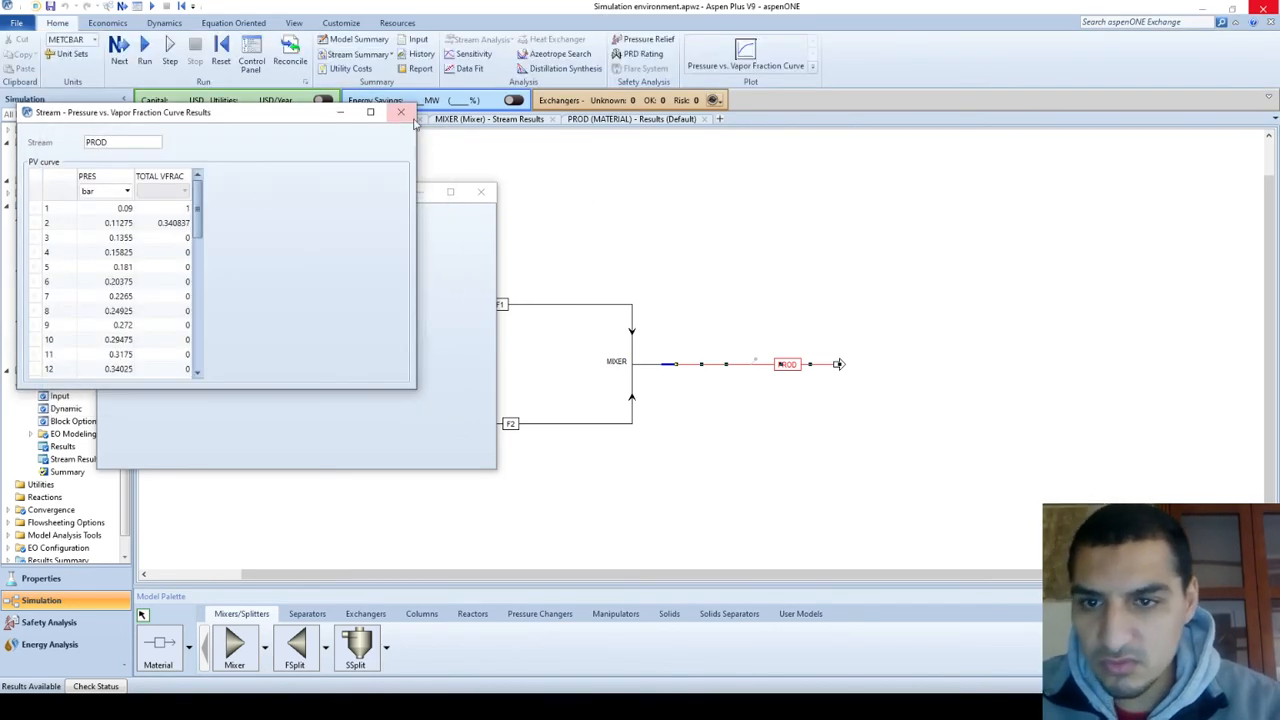
{"action": "left_click", "coordinate": [399, 112]}
Run the PV curve with an upper pressure limit of 0.15 bar, and close its plot, results table and setup dialog.
{"action": "left_click", "coordinate": [236, 287]}
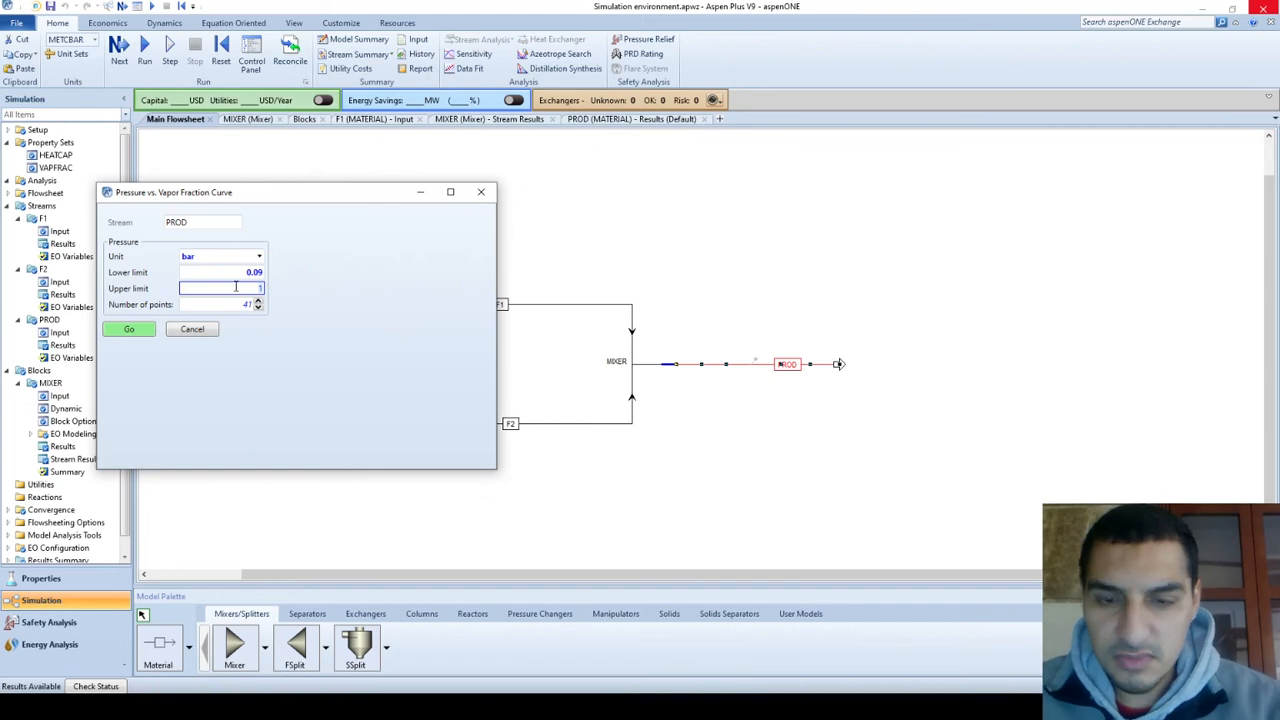
{"action": "type", "text": "0.15"}
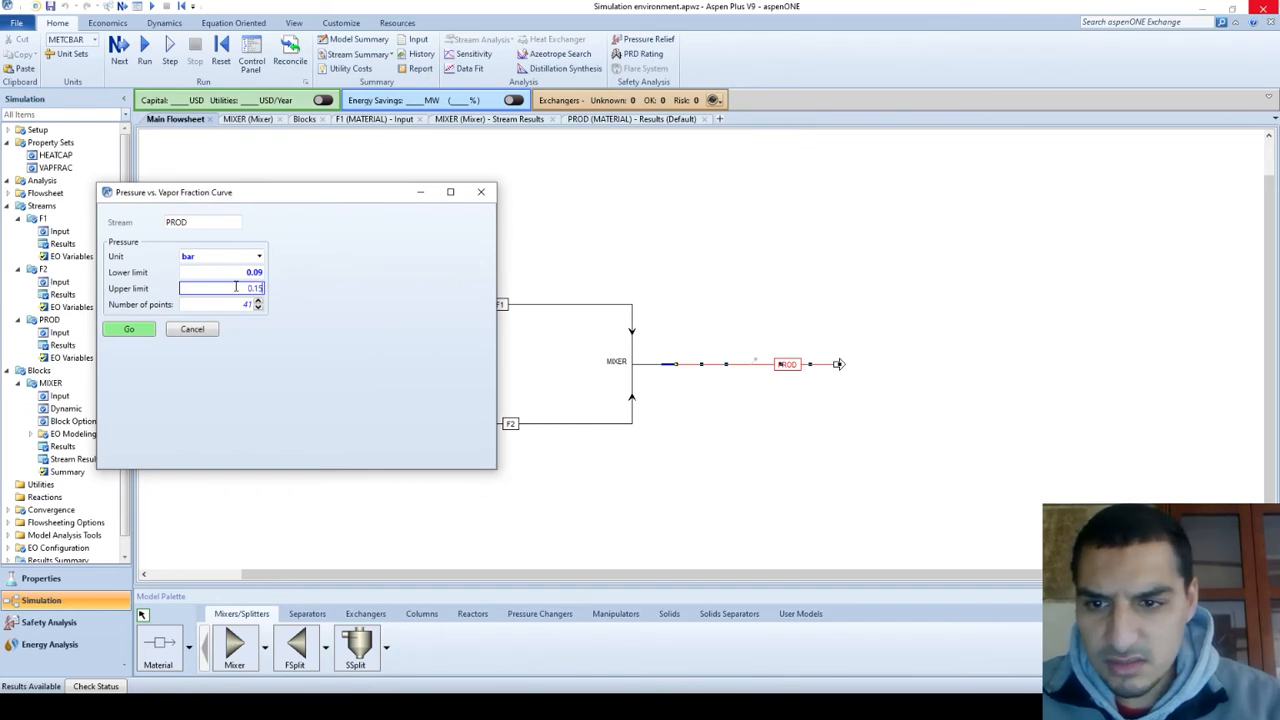
{"action": "left_click", "coordinate": [131, 331]}
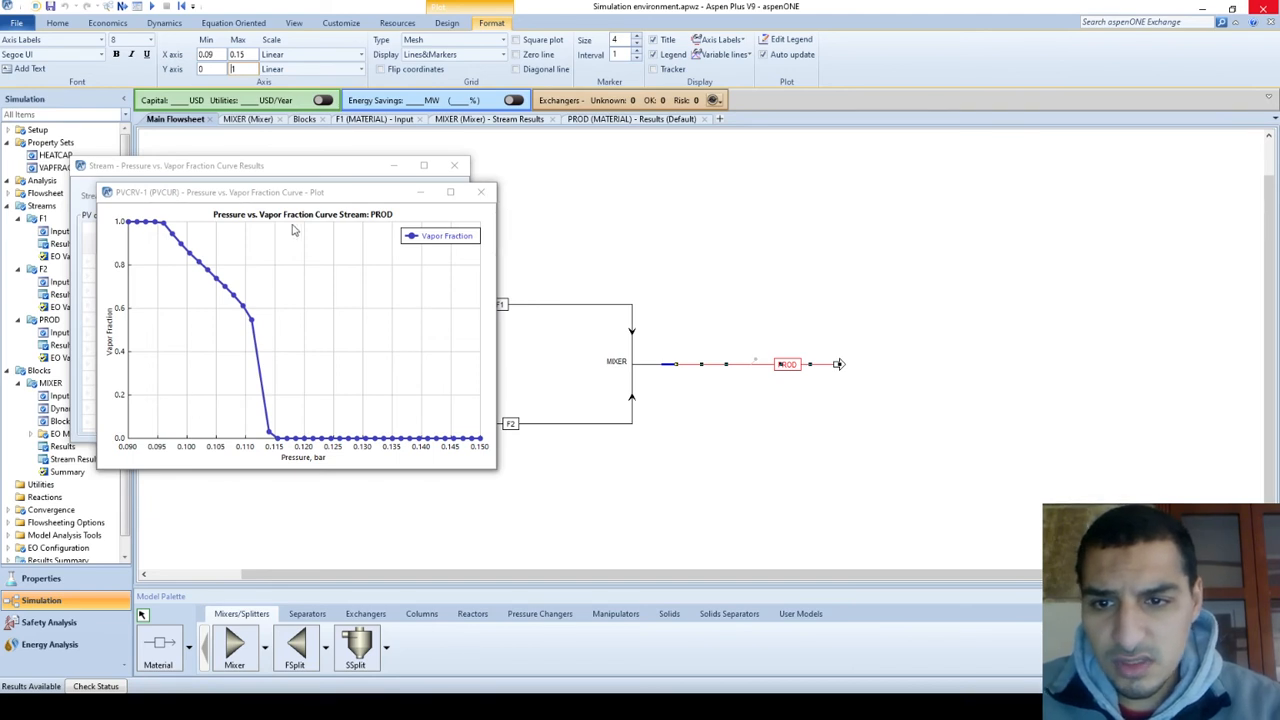
{"action": "left_click", "coordinate": [480, 192]}
{"action": "left_click", "coordinate": [454, 166]}
{"action": "left_click", "coordinate": [480, 192]}
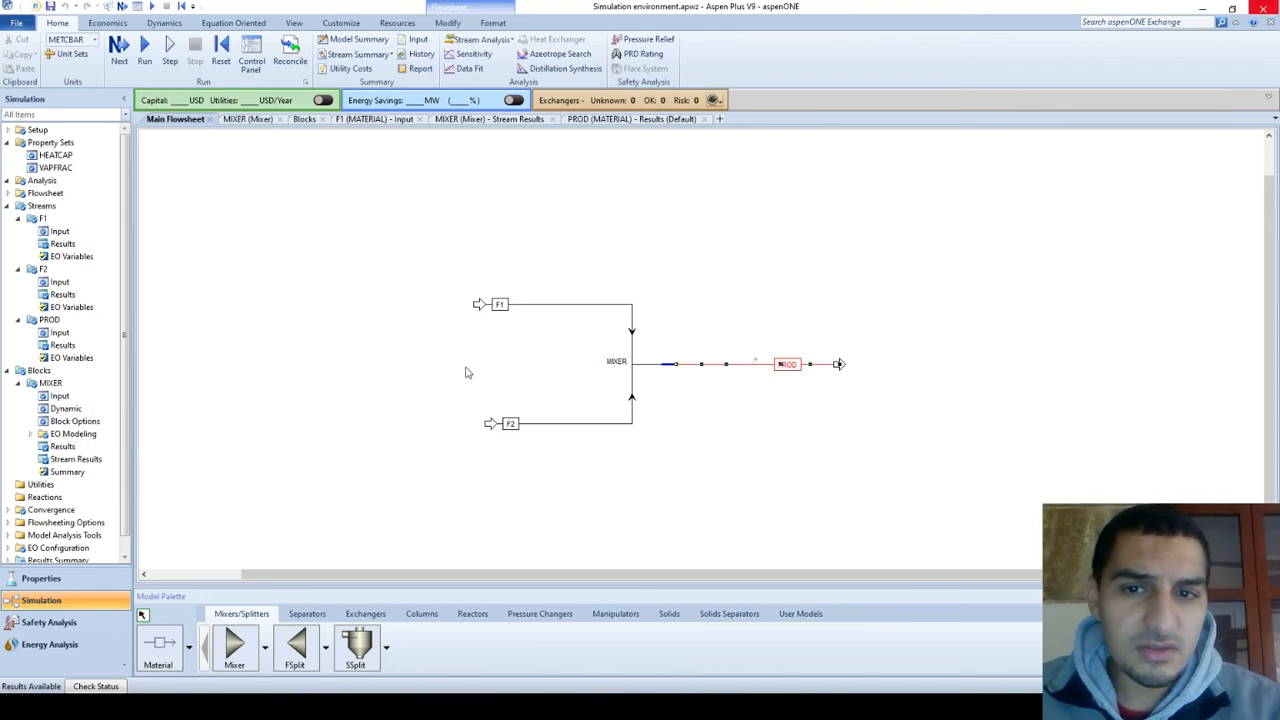
Create a Stream Properties analysis for the PROD stream.
{"action": "left_click", "coordinate": [768, 369]}
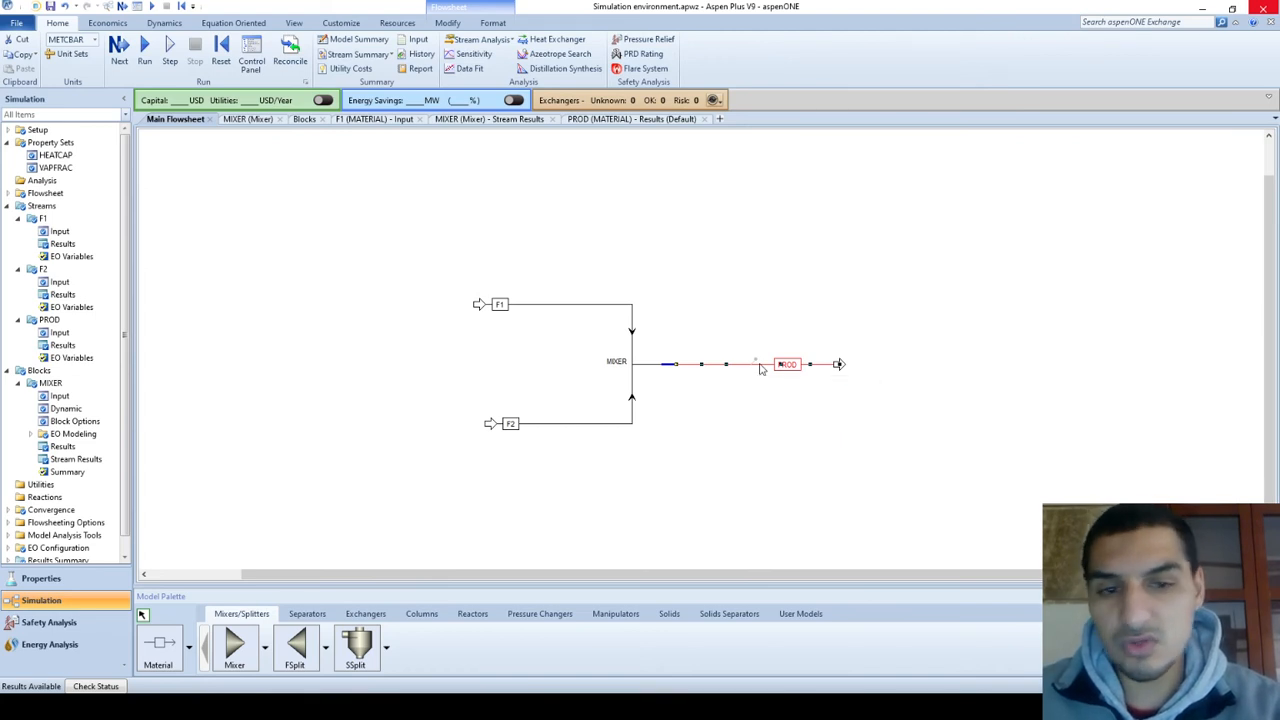
{"action": "right_click", "coordinate": [761, 369]}
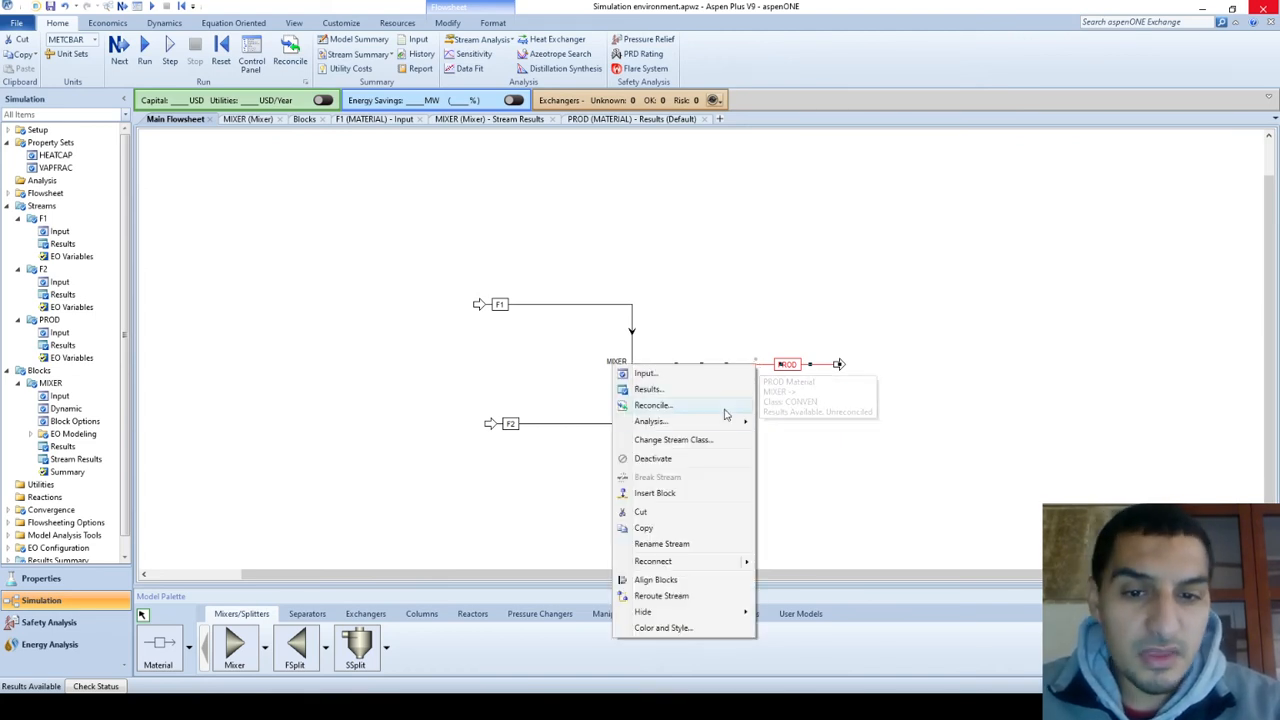
{"action": "mouse_move", "coordinate": [720, 426]}
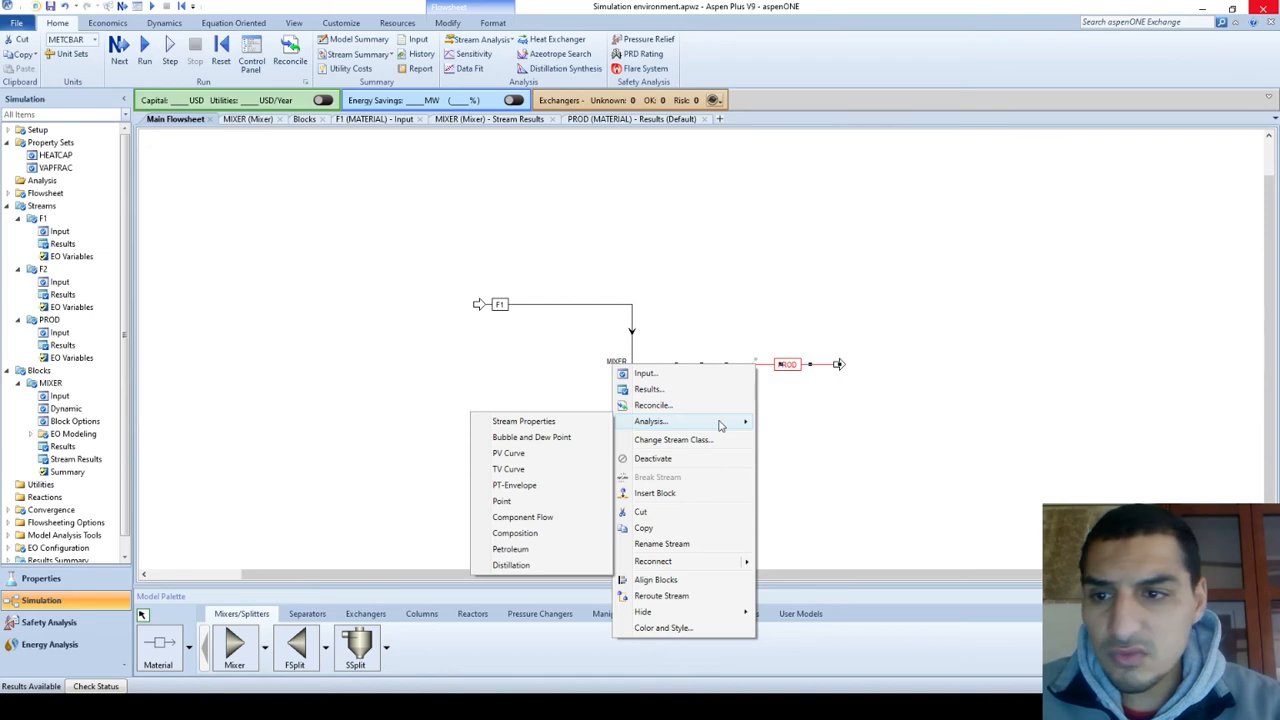
{"action": "left_click", "coordinate": [527, 423]}
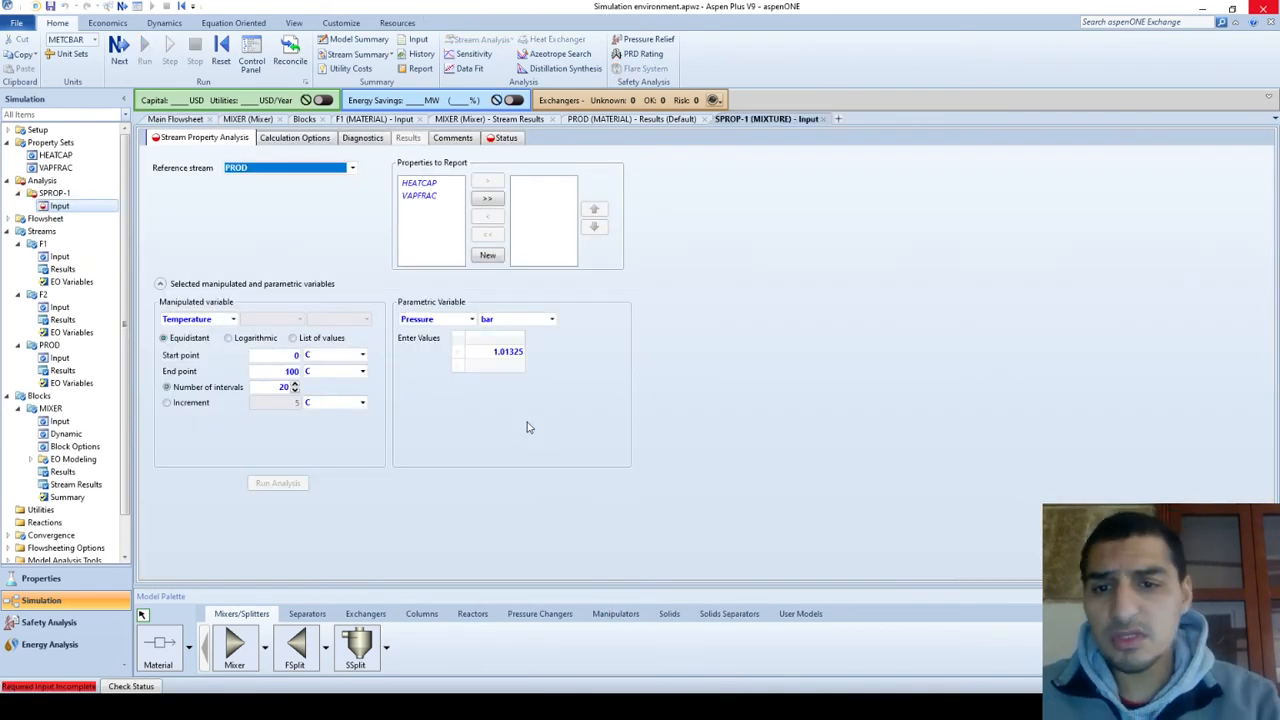
Create a Mixture analysis in the Properties environment.
{"action": "left_click", "coordinate": [90, 580]}
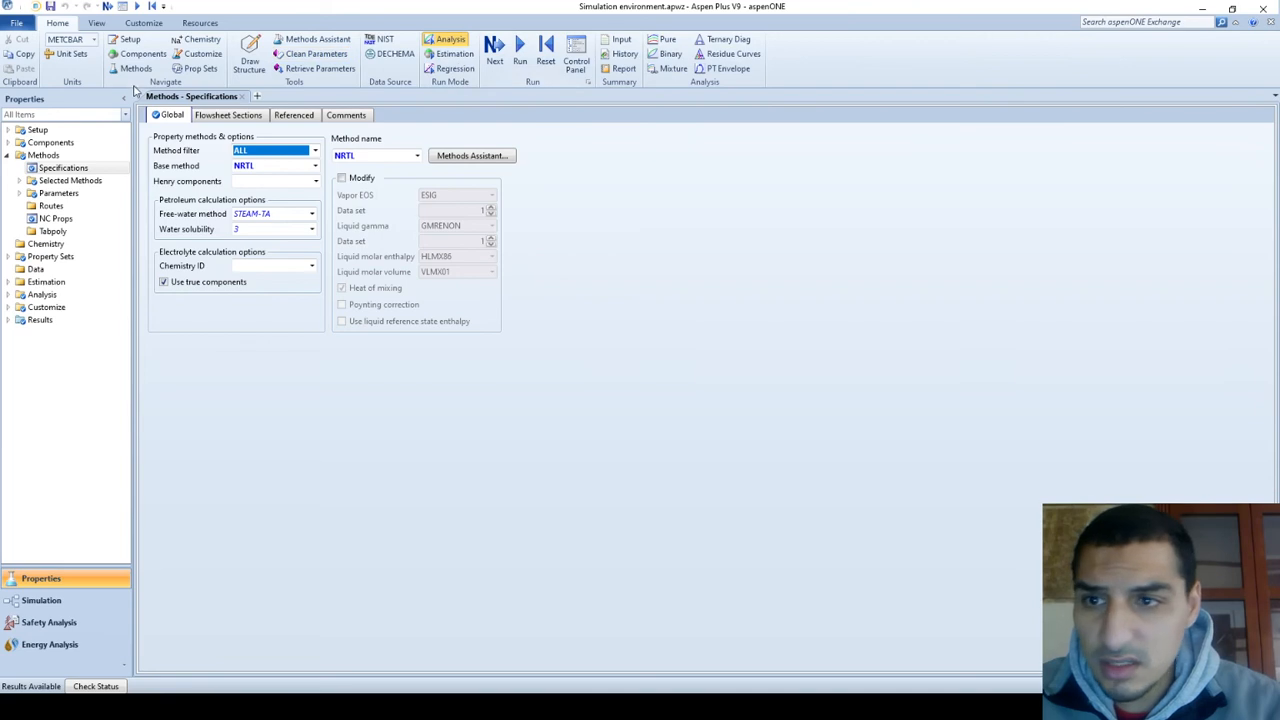
{"action": "left_click", "coordinate": [389, 493]}
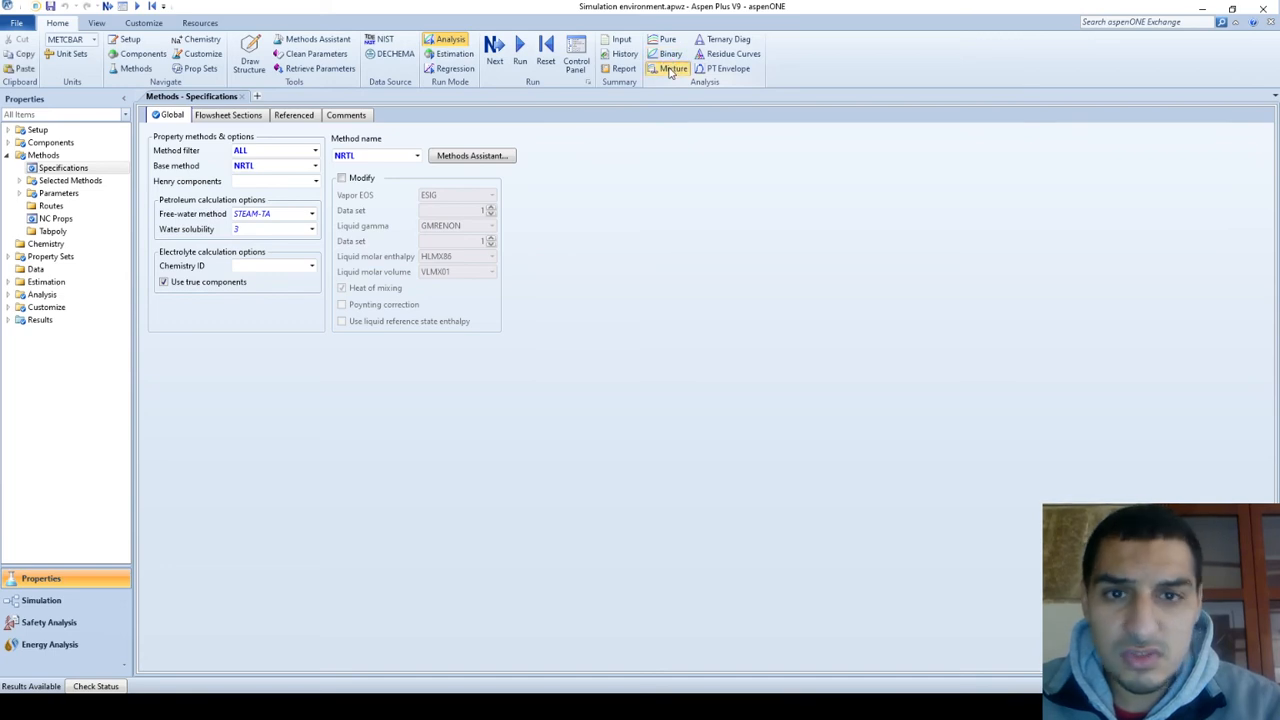
{"action": "left_click", "coordinate": [671, 70]}
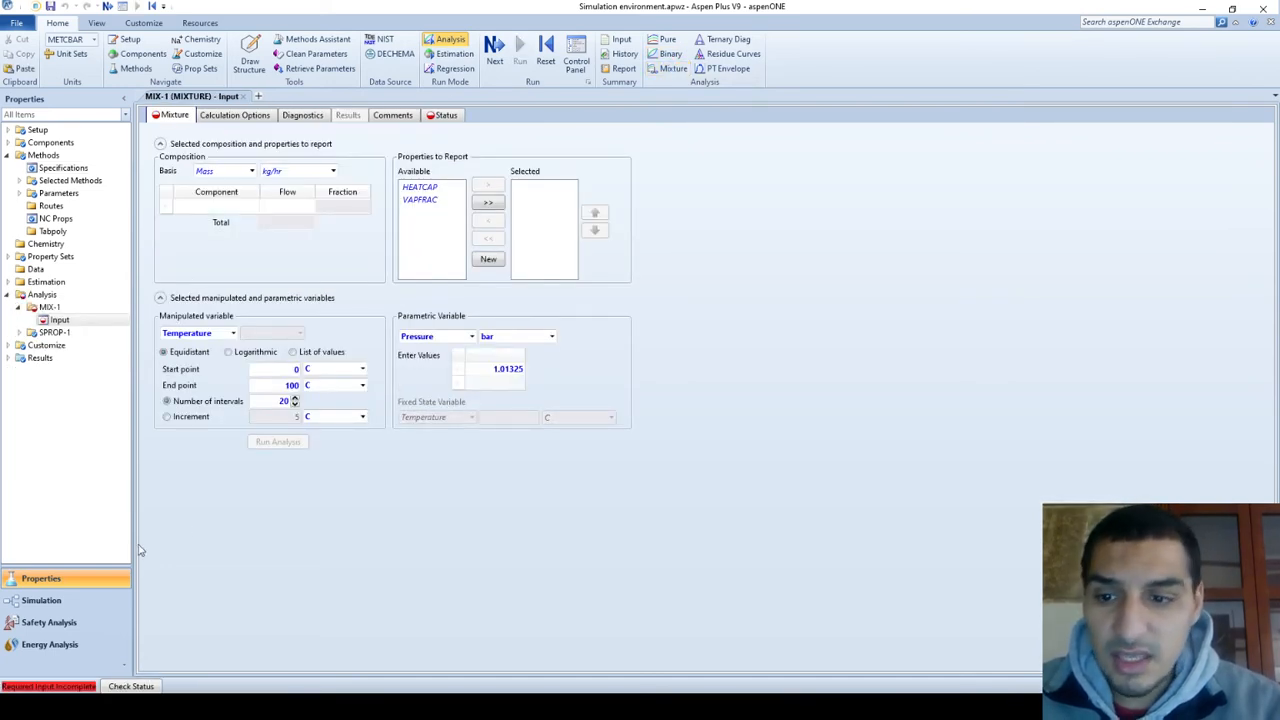
{"action": "left_click", "coordinate": [48, 599]}
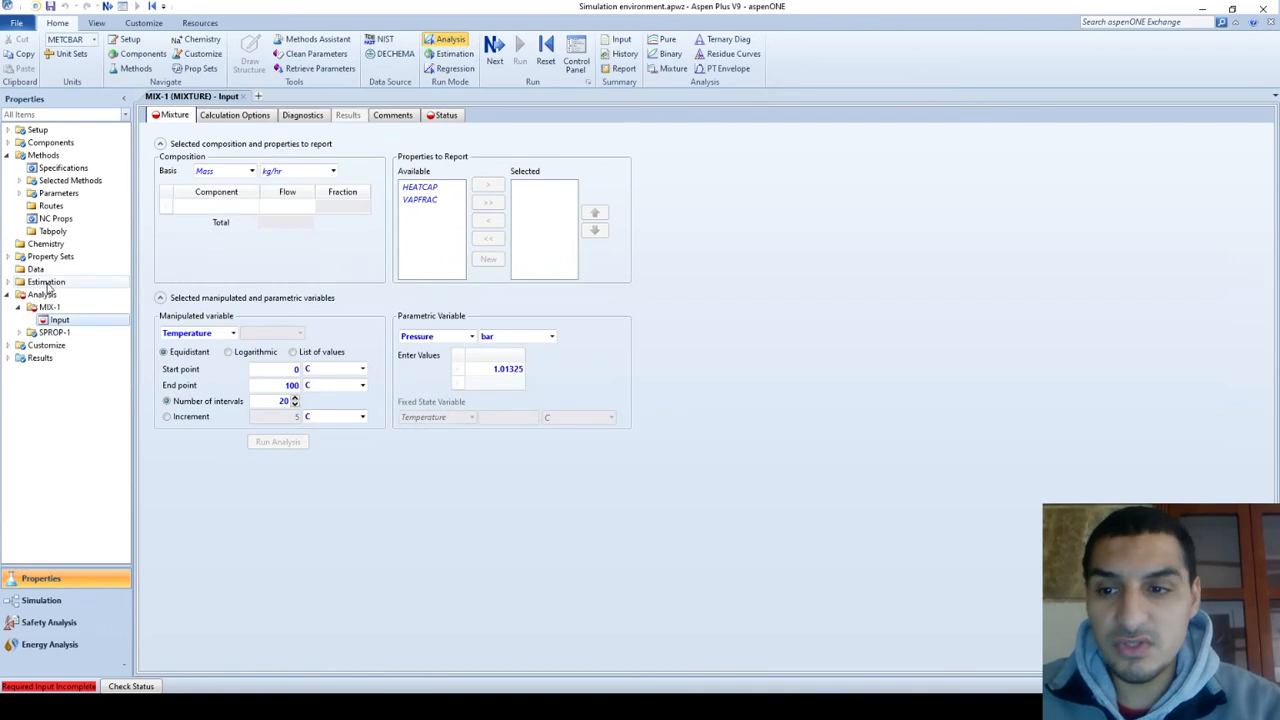
Delete the MIX-1 mixture analysis and return to the Simulation environment.
{"action": "right_click", "coordinate": [44, 311]}
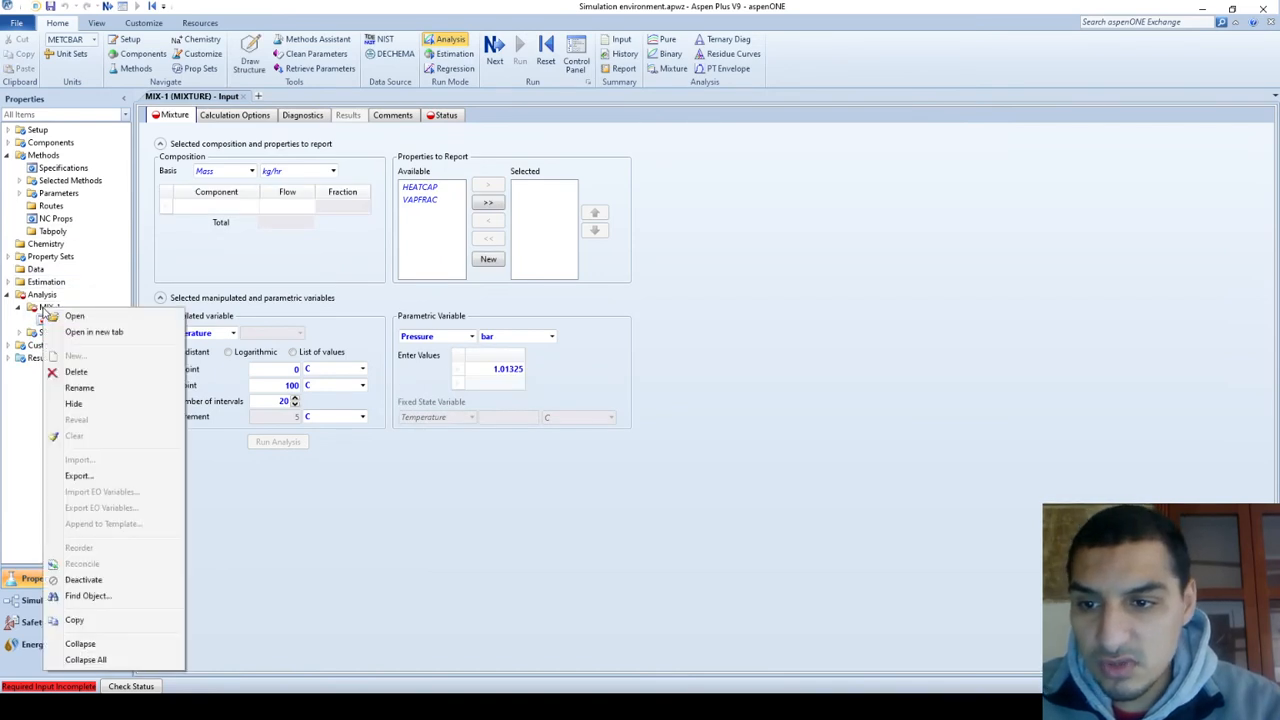
{"action": "left_click", "coordinate": [81, 375]}
{"action": "left_click", "coordinate": [354, 376]}
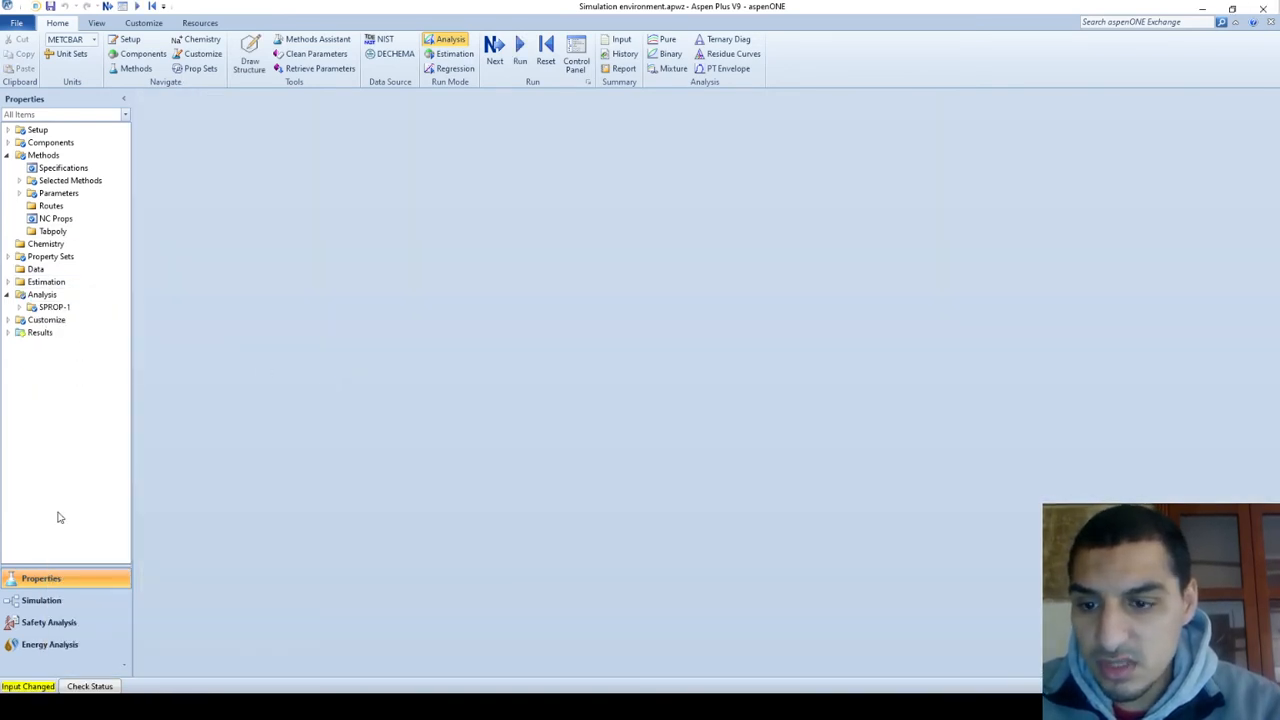
{"action": "left_click", "coordinate": [46, 600]}
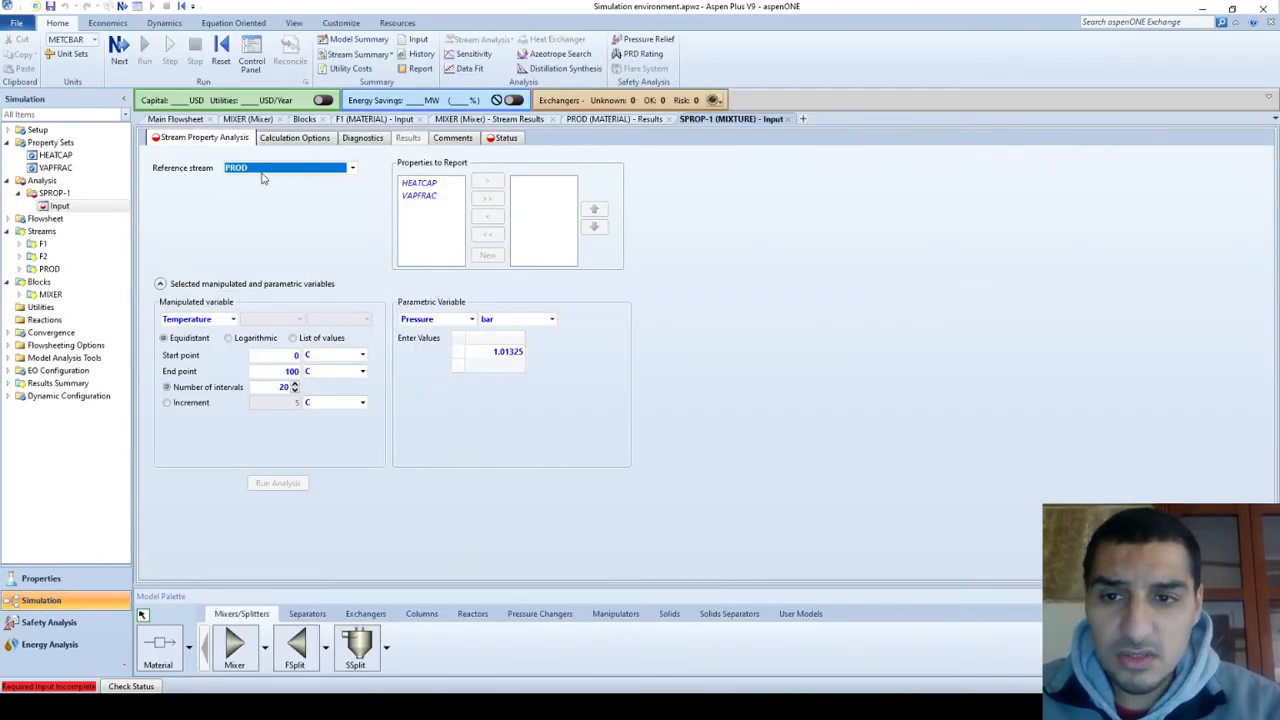
Add HEATCAP and VAPFRAC to the reported properties of the PROD stream analysis, run it, and close its plot and input form.
{"action": "left_click", "coordinate": [425, 186]}
{"action": "double_click", "coordinate": [424, 189]}
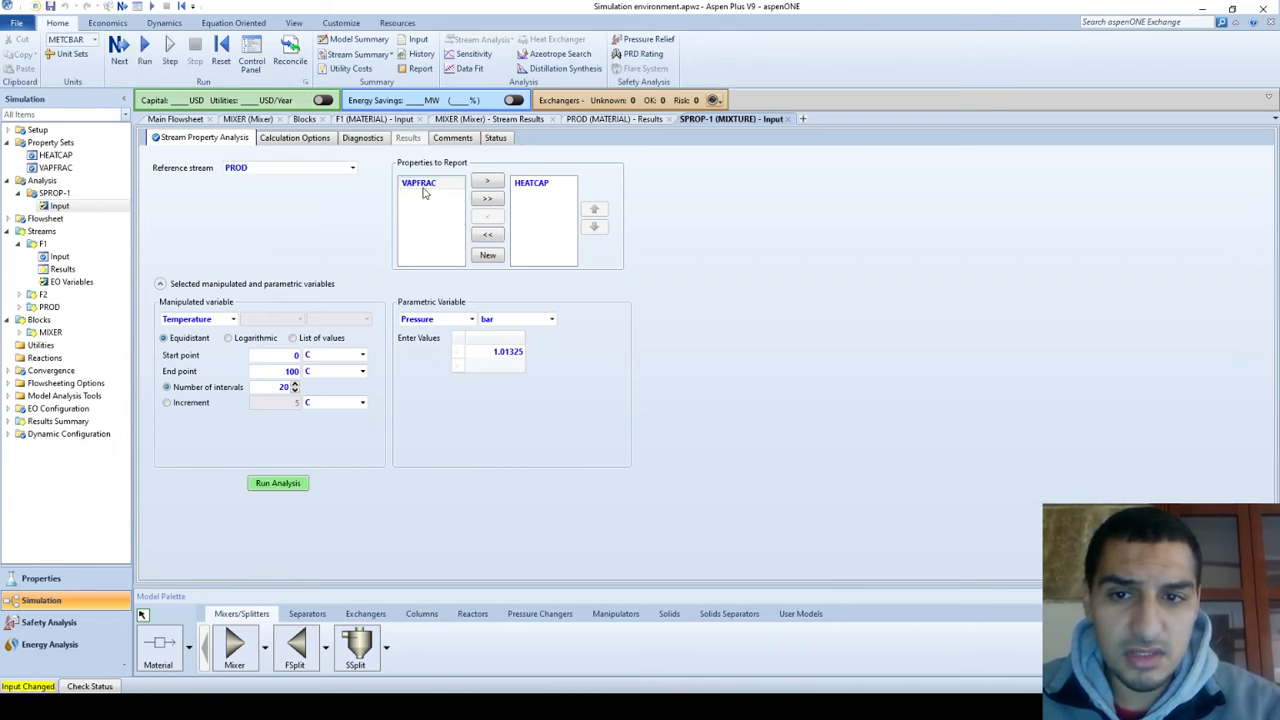
{"action": "double_click", "coordinate": [420, 184]}
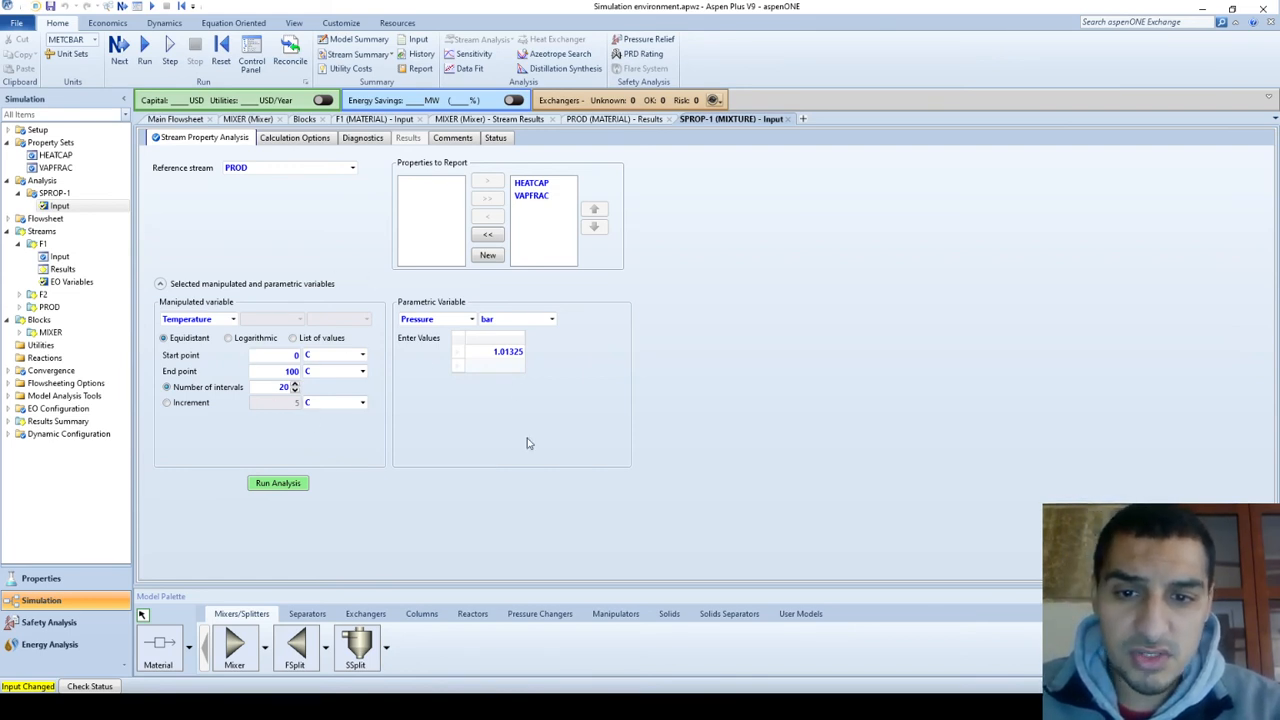
{"action": "left_click", "coordinate": [279, 482]}
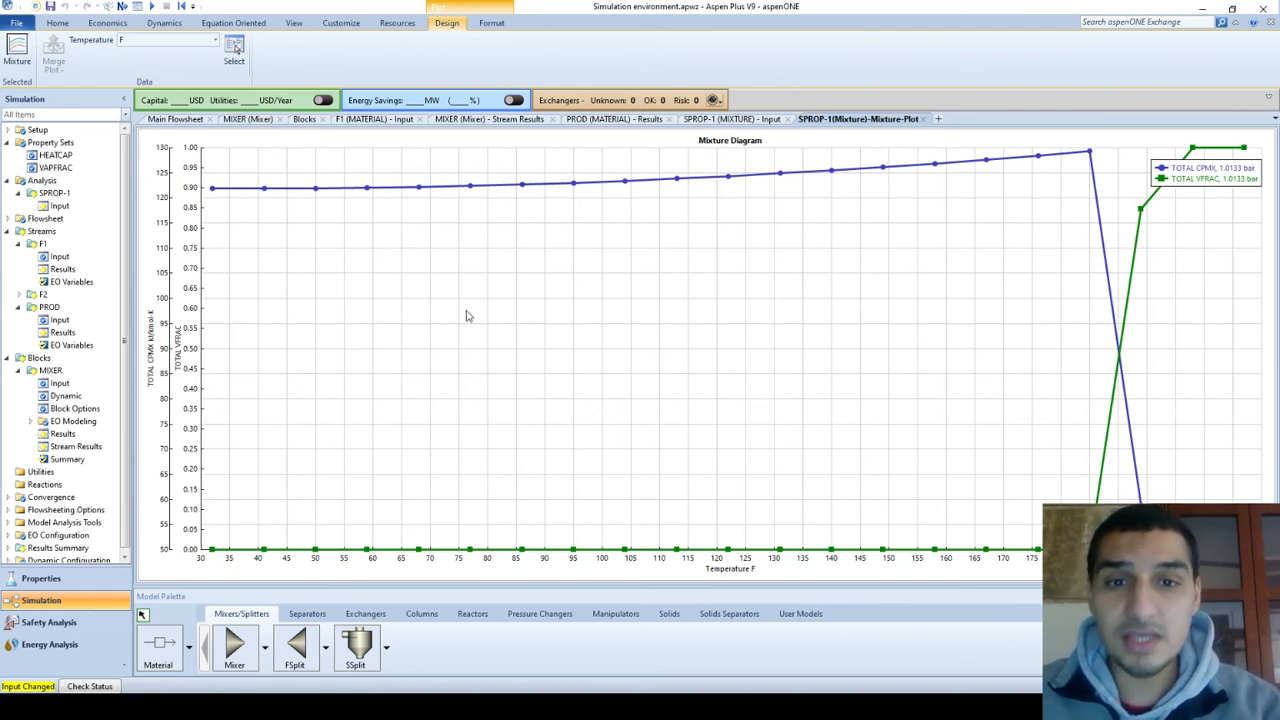
{"action": "left_click", "coordinate": [923, 119]}
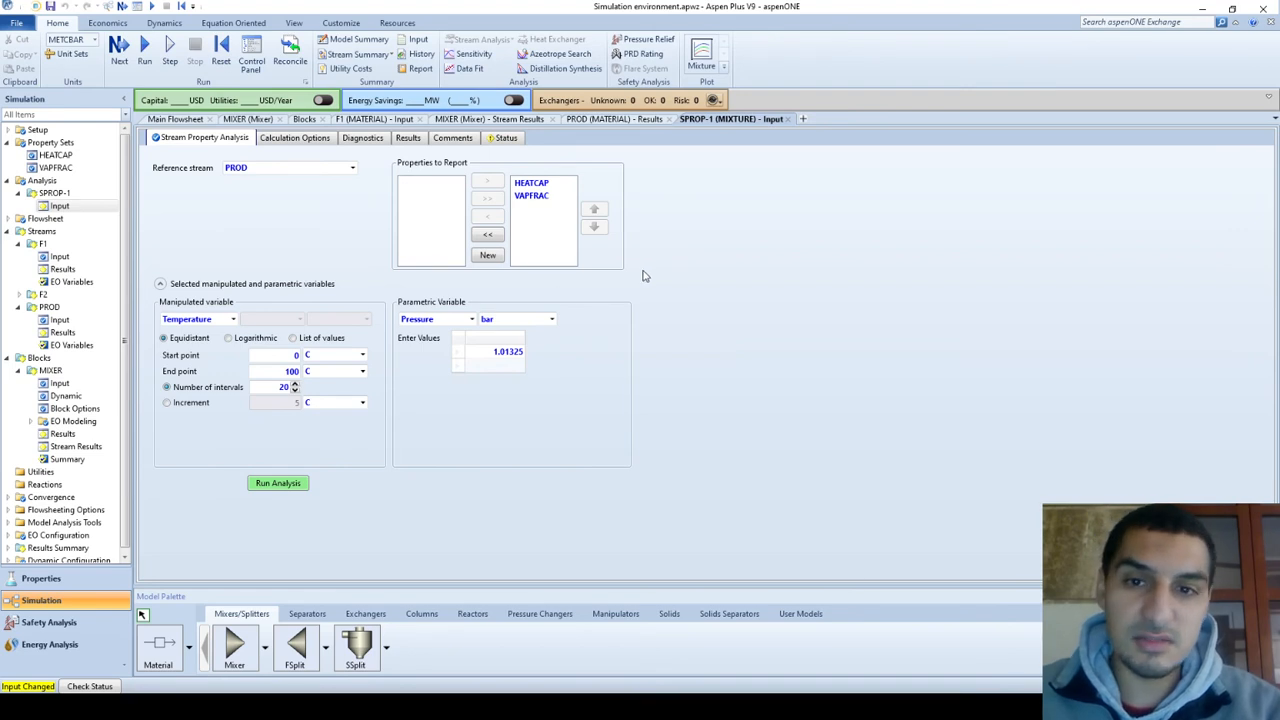
{"action": "left_click", "coordinate": [789, 119]}
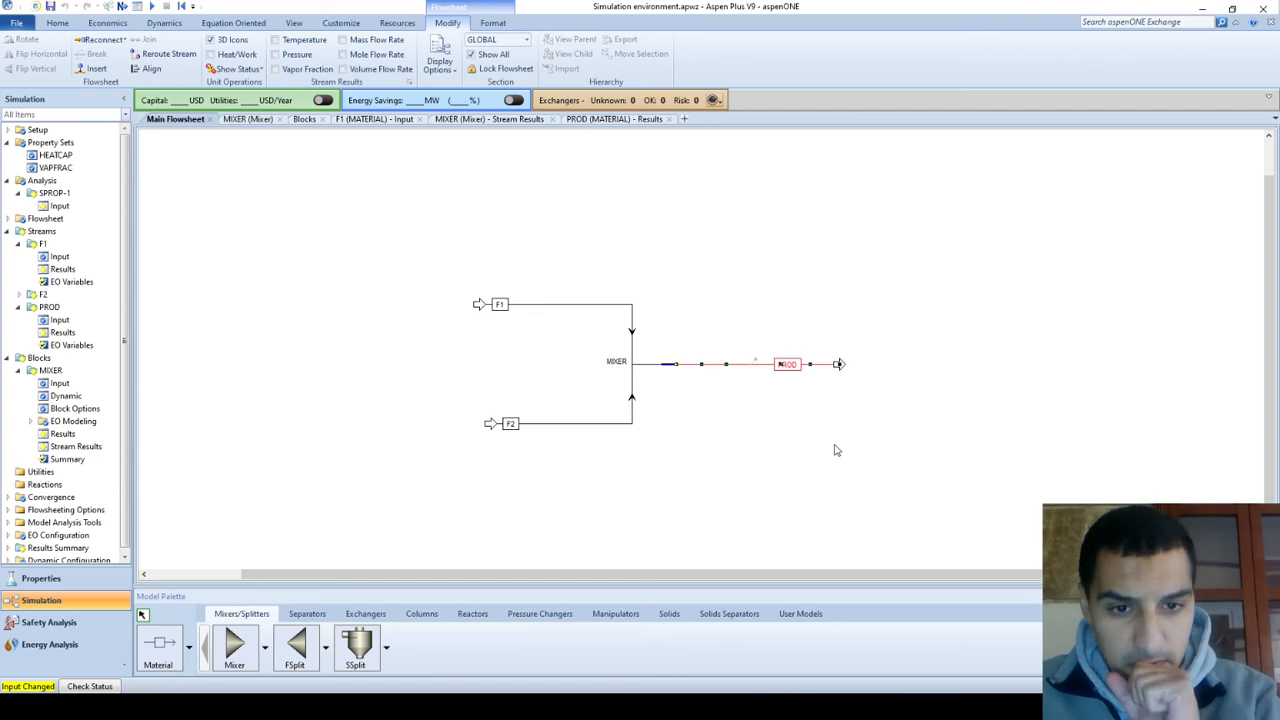
{"action": "left_click", "coordinate": [765, 394]}
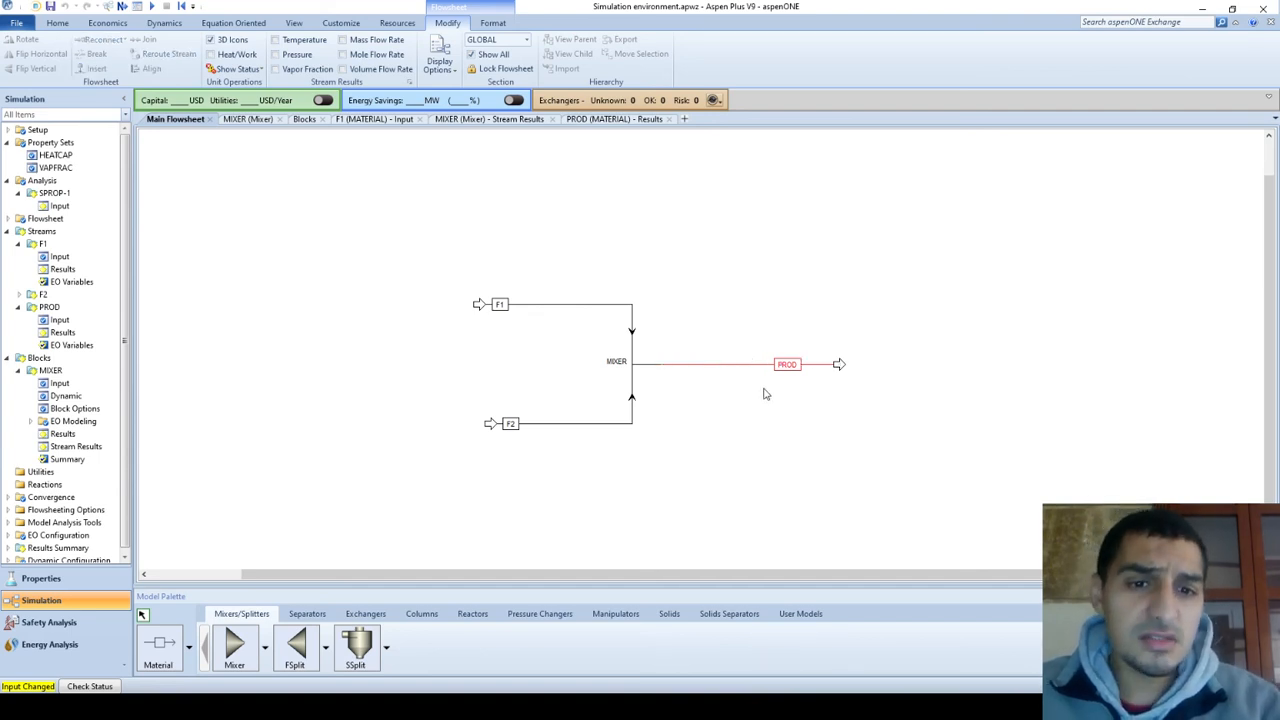
{"action": "left_click", "coordinate": [760, 366]}
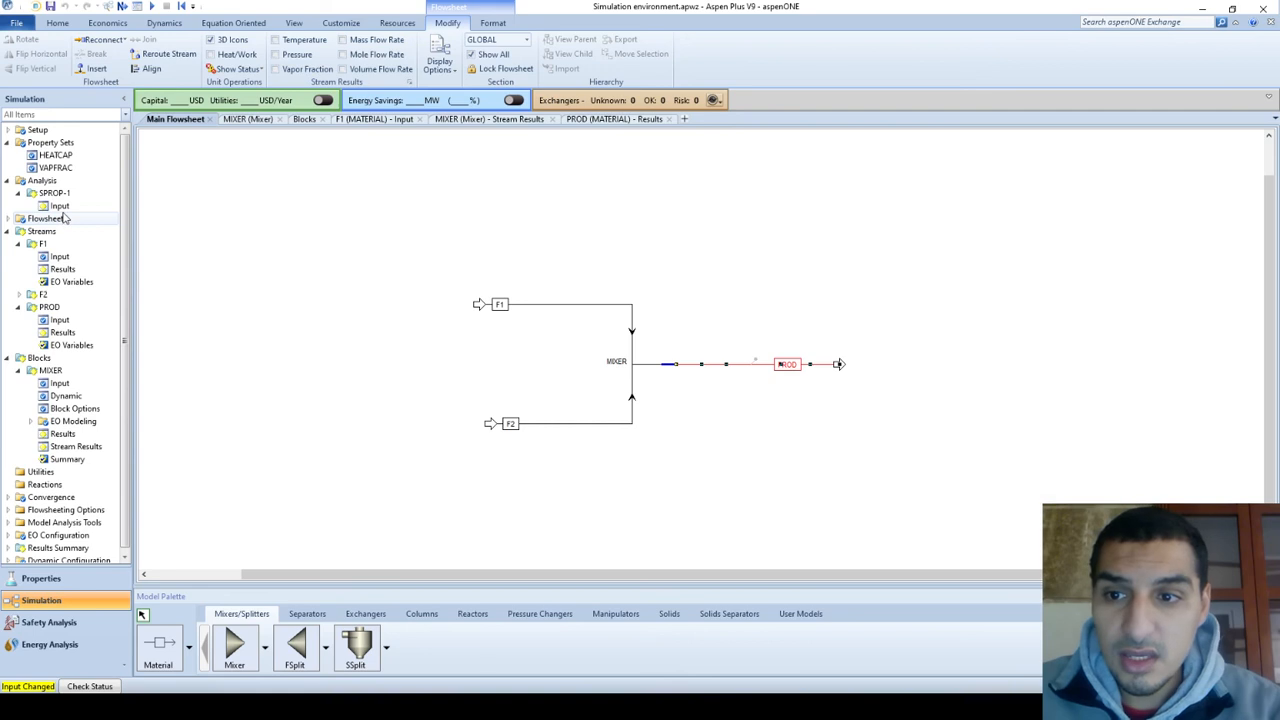
Open the SPROP-1 analysis results, show the temperatures in C, and select the total vapor fraction at 85 °C.
{"action": "left_click", "coordinate": [63, 218]}
{"action": "left_click", "coordinate": [60, 205]}
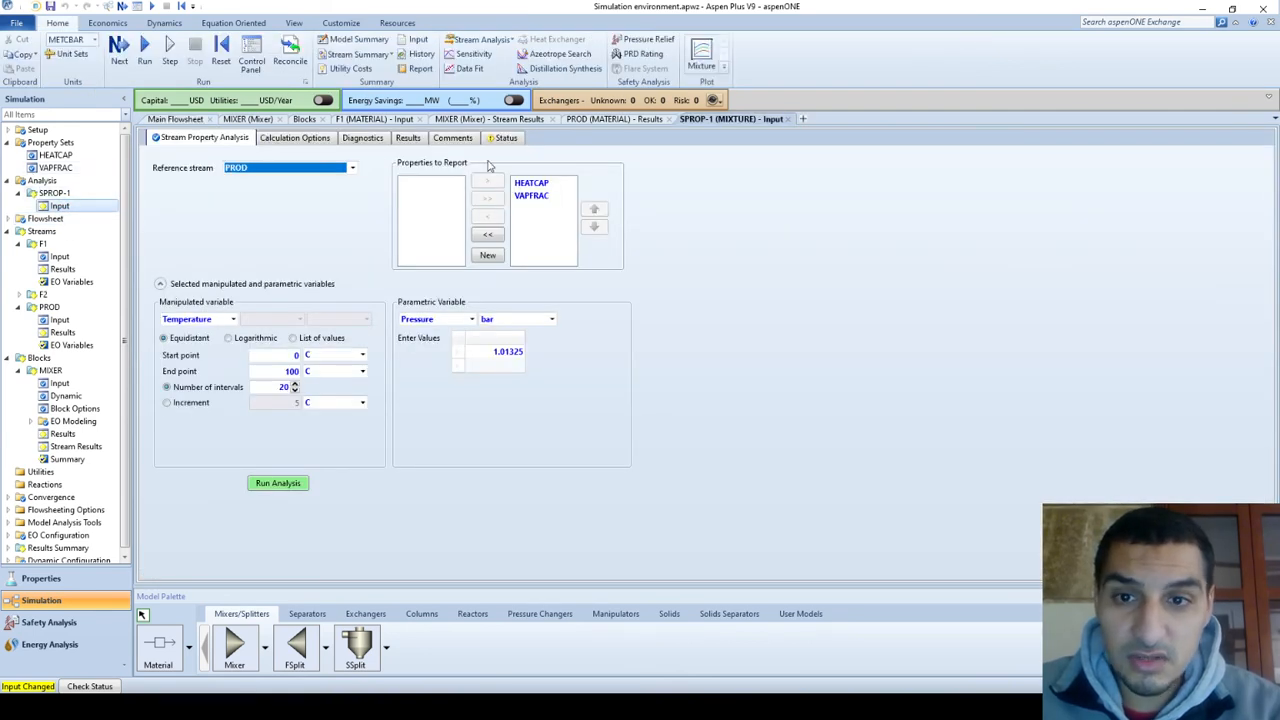
{"action": "left_click", "coordinate": [408, 138]}
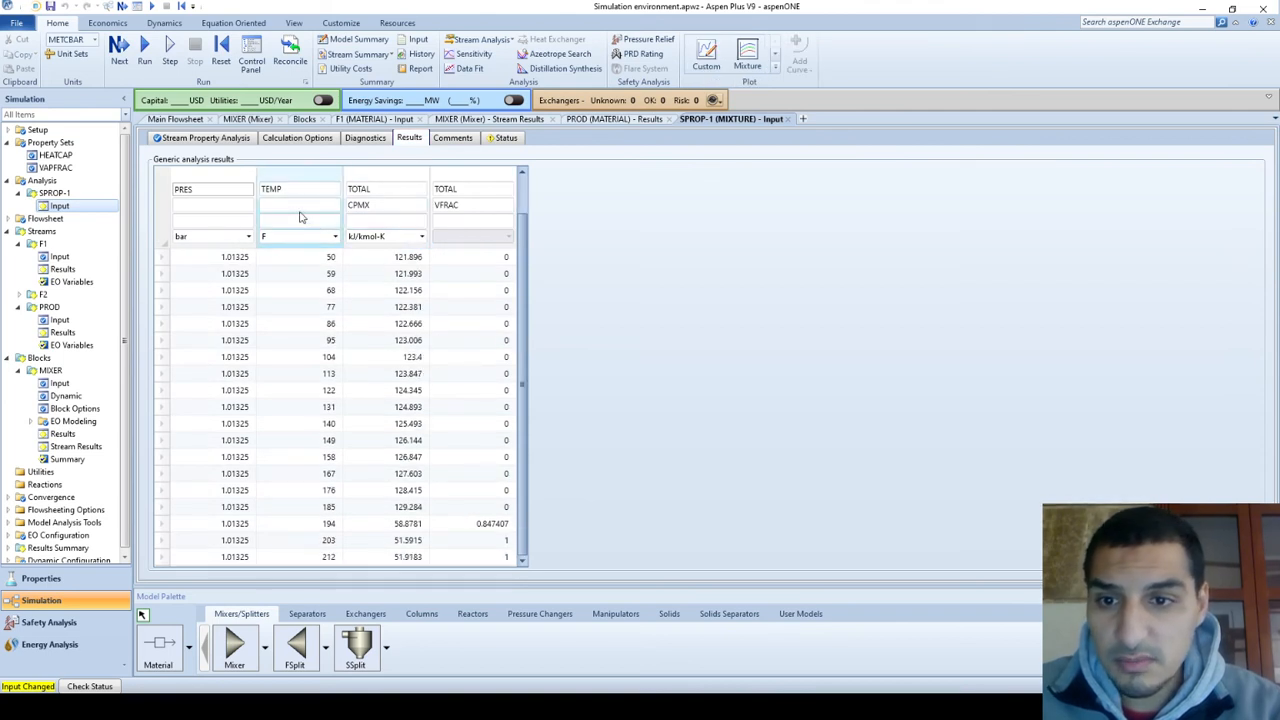
{"action": "left_click", "coordinate": [335, 237]}
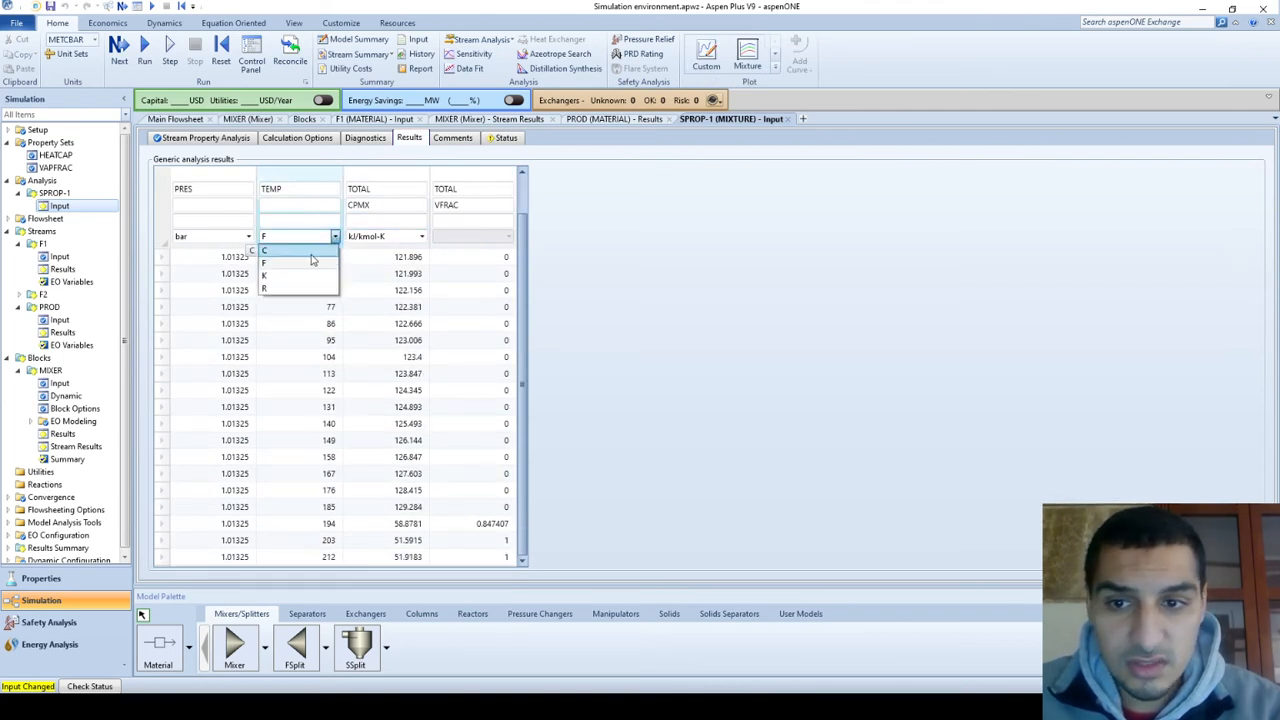
{"action": "left_click", "coordinate": [314, 262]}
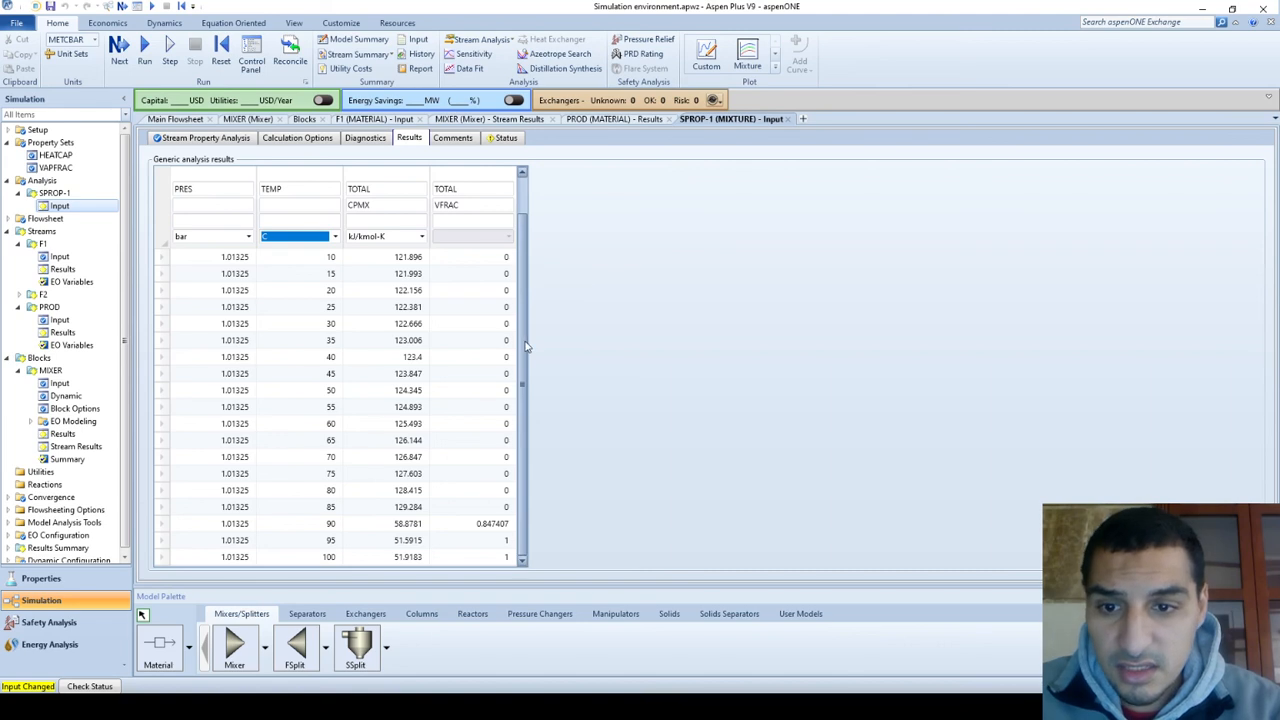
{"action": "left_click", "coordinate": [497, 508]}
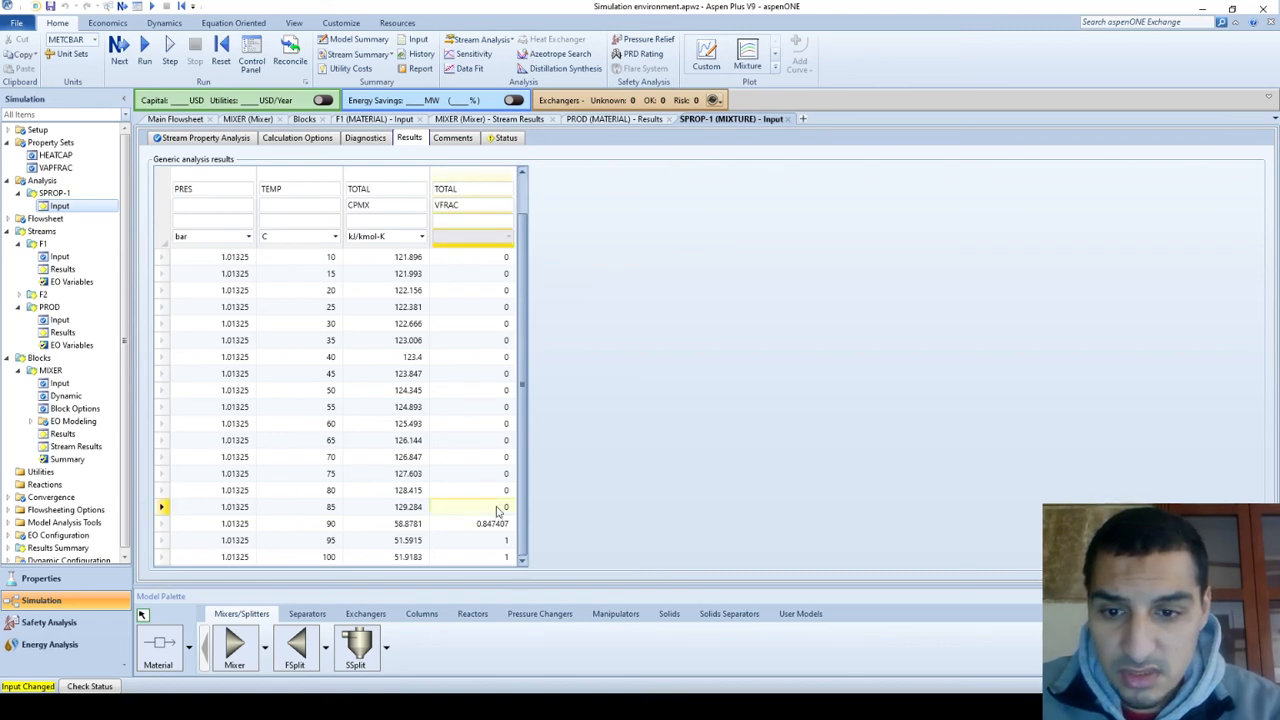
Extend the selection in the SPROP-1 results to cover temperature, heat capacity and vapor fraction from 85 to 95 °C.
{"action": "left_click", "coordinate": [330, 541], "text": "shift"}
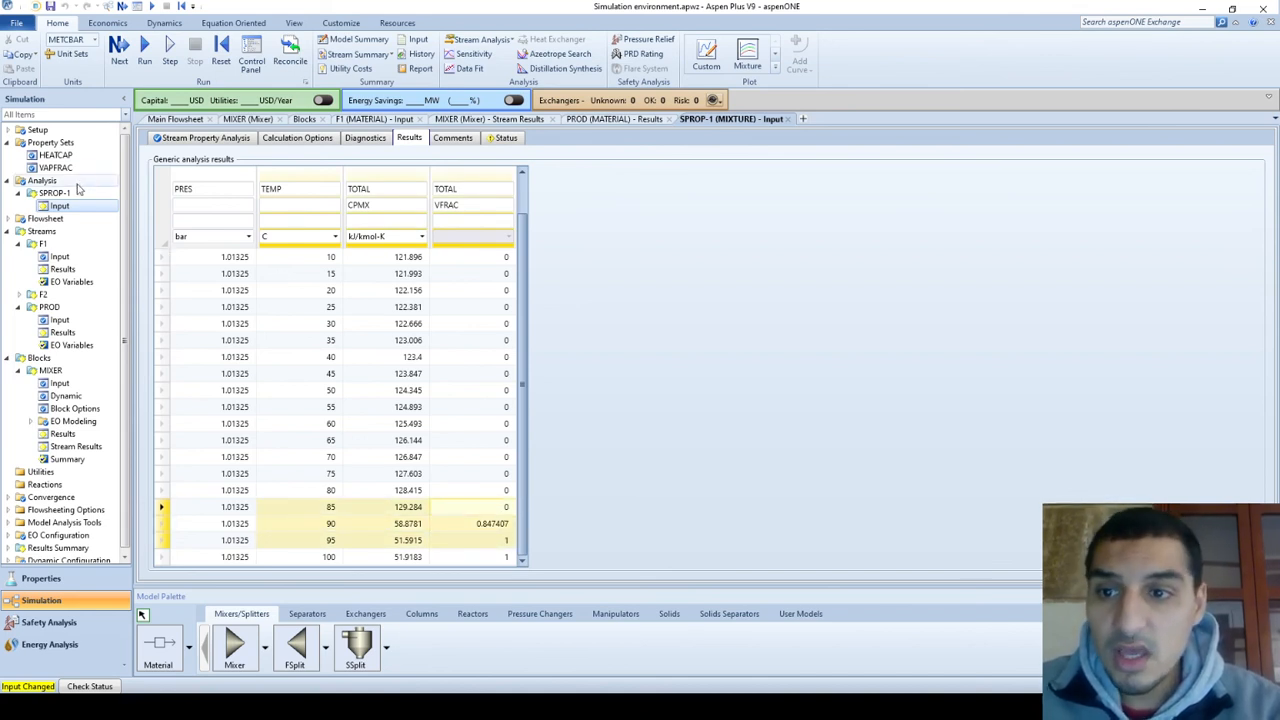
{"action": "left_click", "coordinate": [165, 121]}
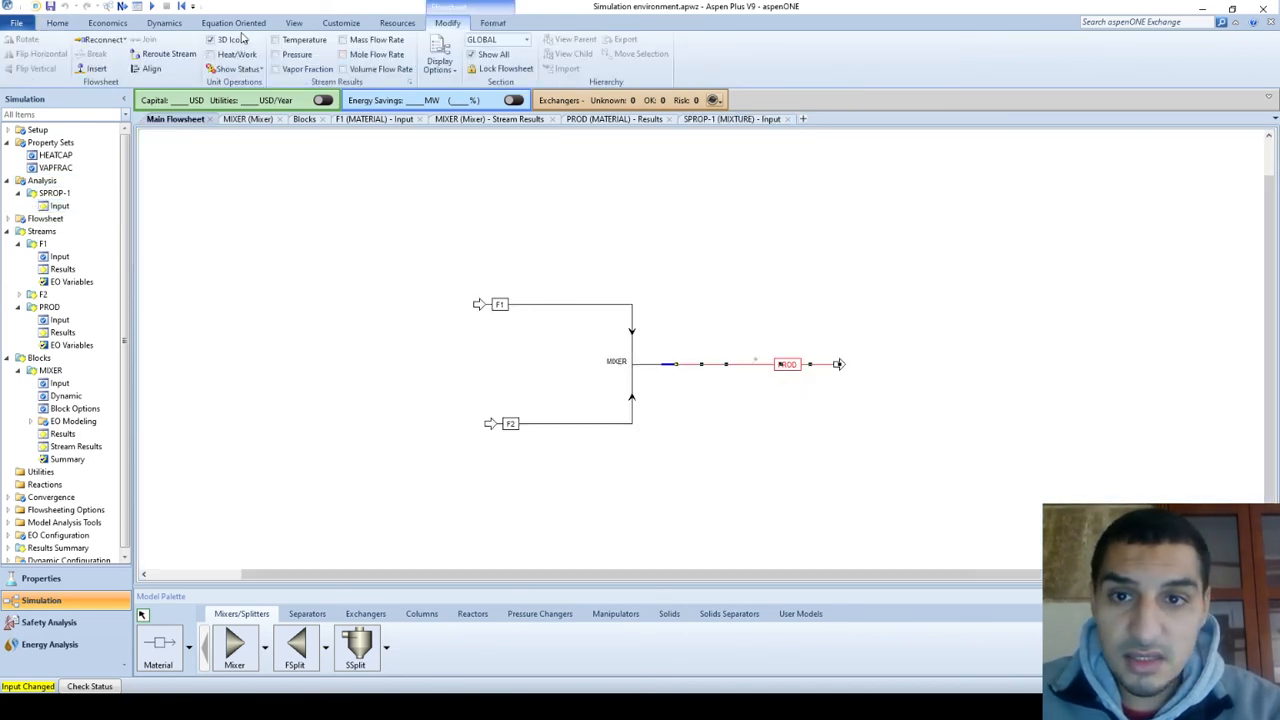
{"action": "left_click", "coordinate": [57, 23]}
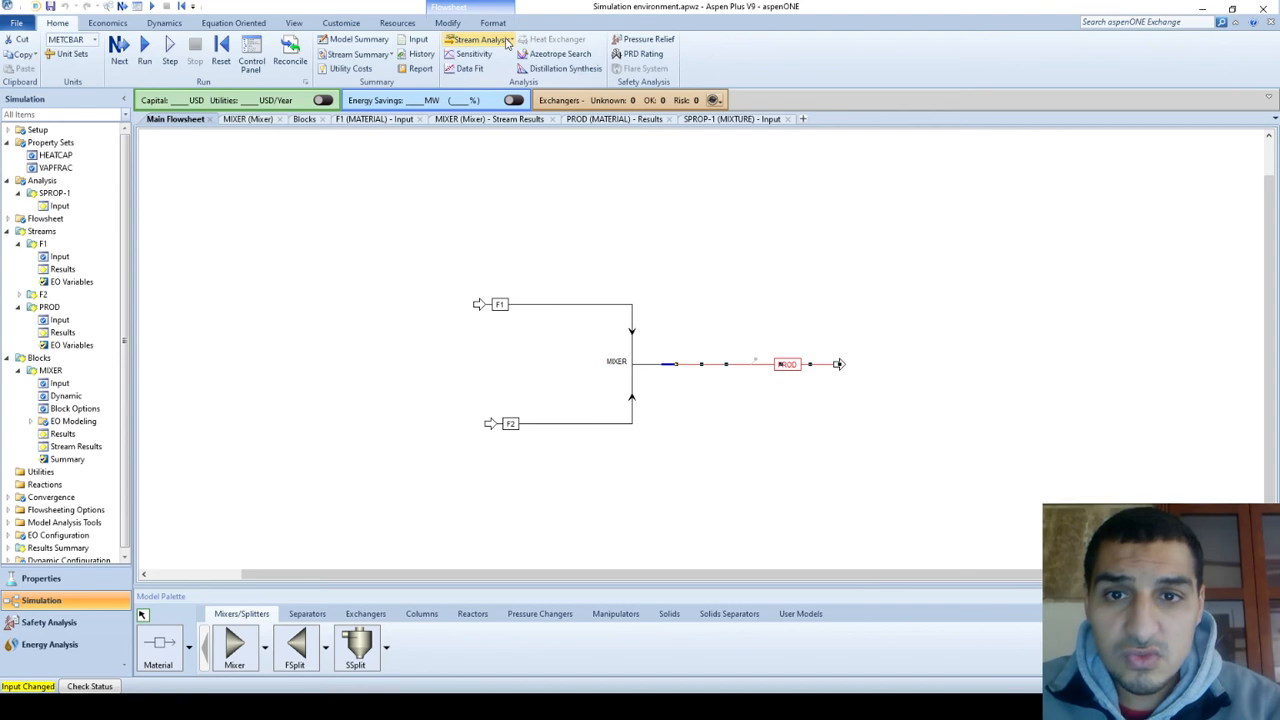
{"action": "left_click", "coordinate": [481, 39]}
{"action": "left_click", "coordinate": [502, 72]}
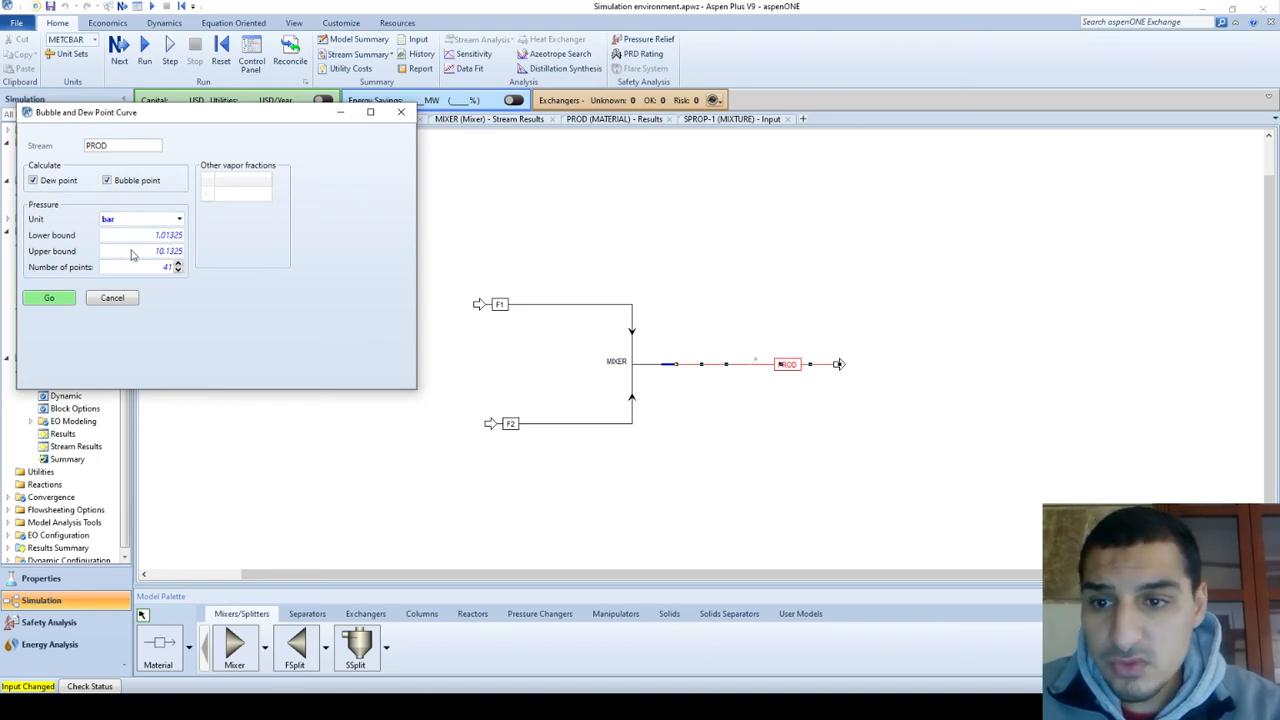
{"action": "left_click", "coordinate": [400, 112]}
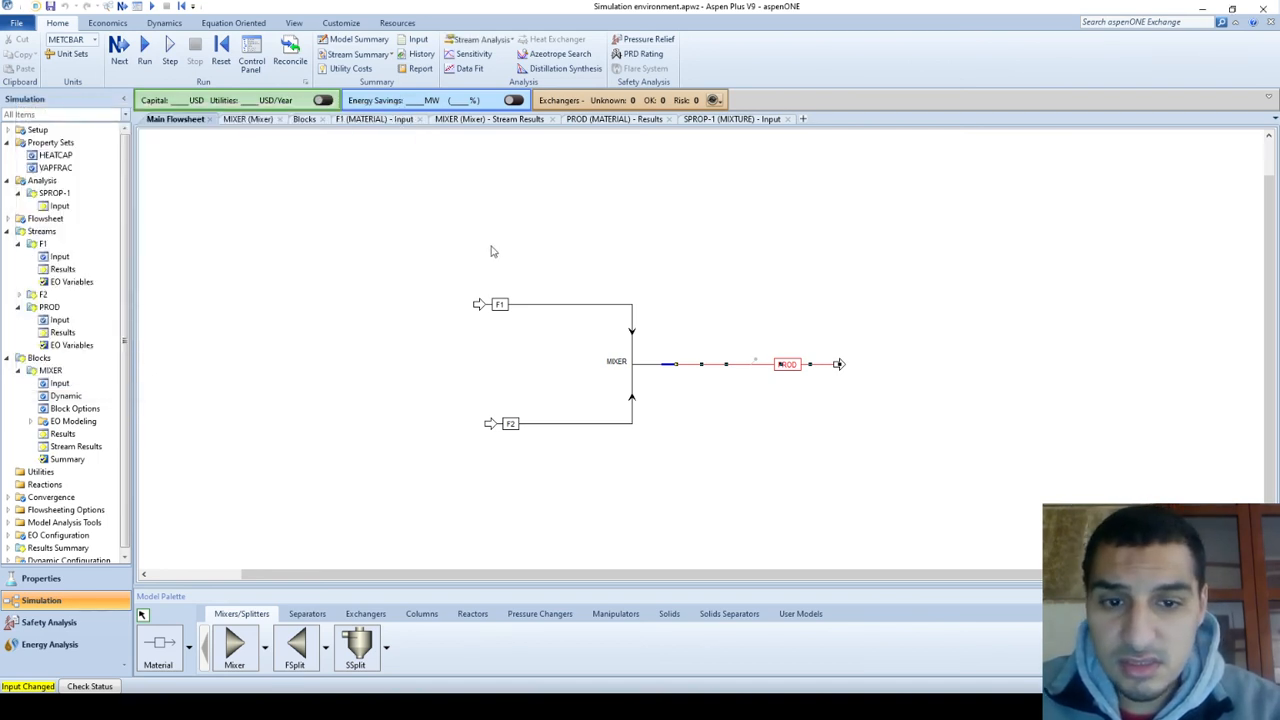
Open the PROD stream results and select its pressure value.
{"action": "left_click", "coordinate": [57, 334]}
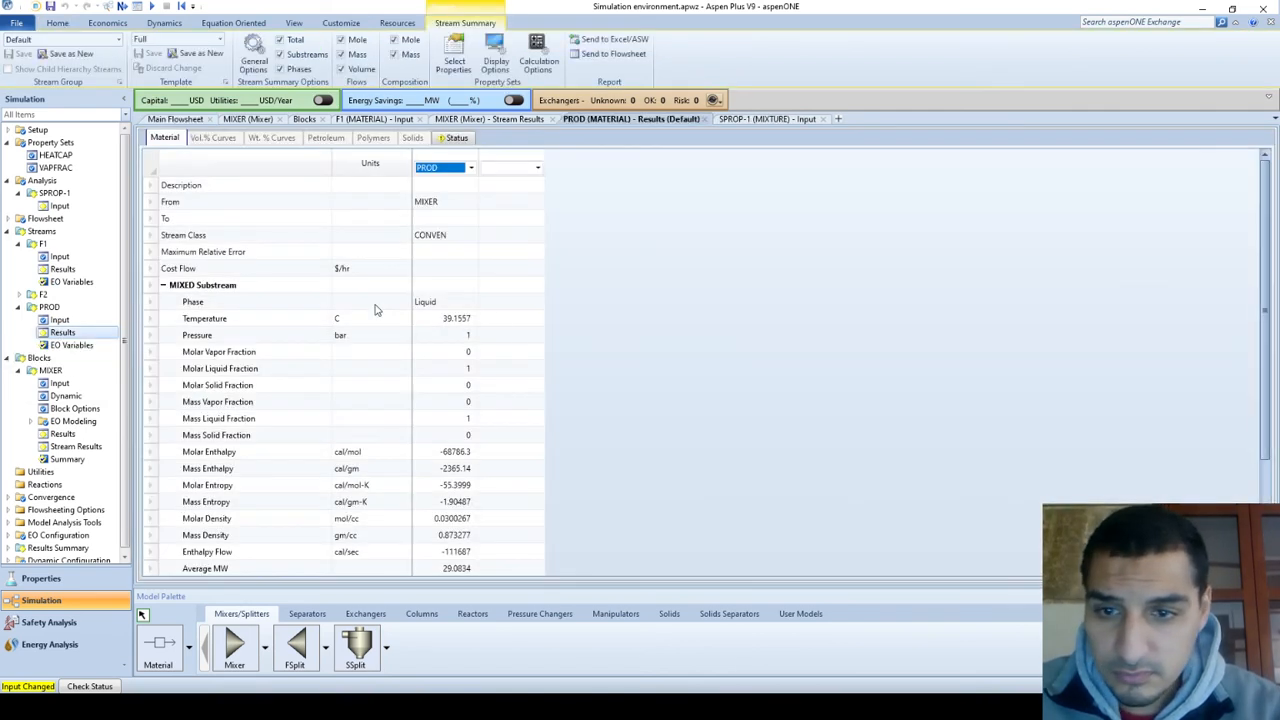
{"action": "left_click", "coordinate": [460, 338]}
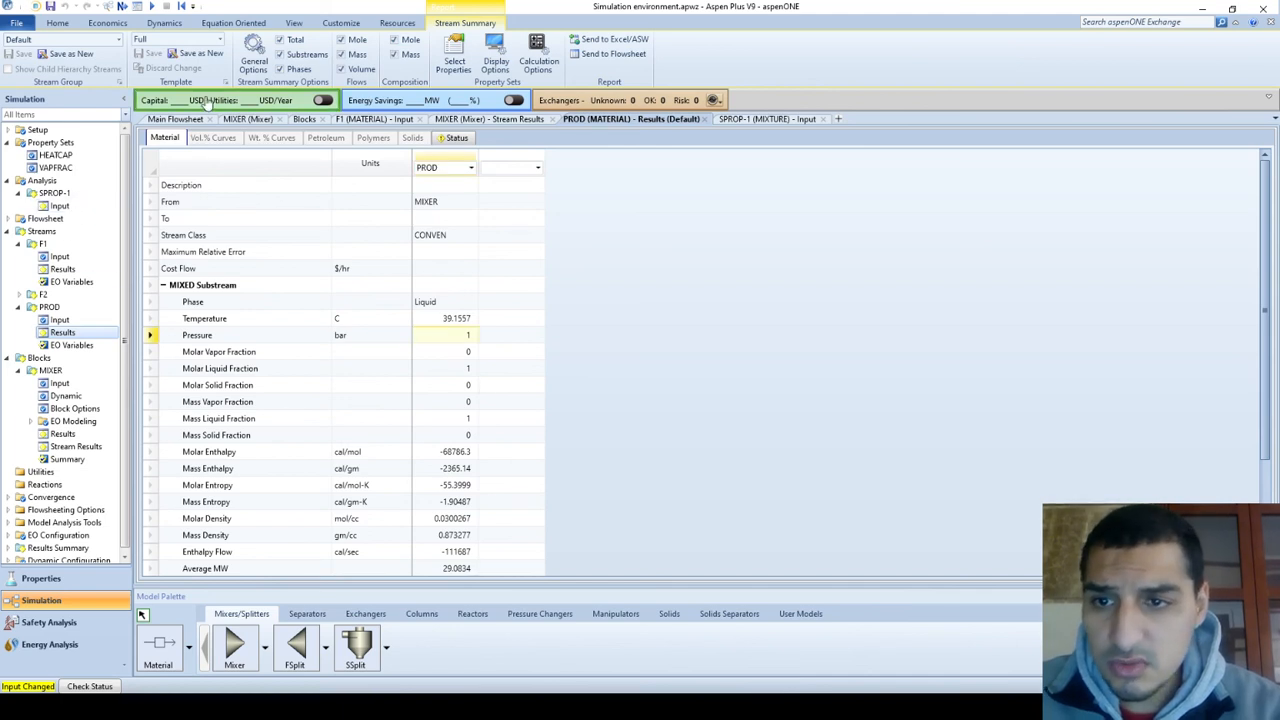
Run a Bubble and Dew Point analysis on the PROD stream from the main flowsheet with the default pressure range and number of points.
{"action": "left_click", "coordinate": [176, 119]}
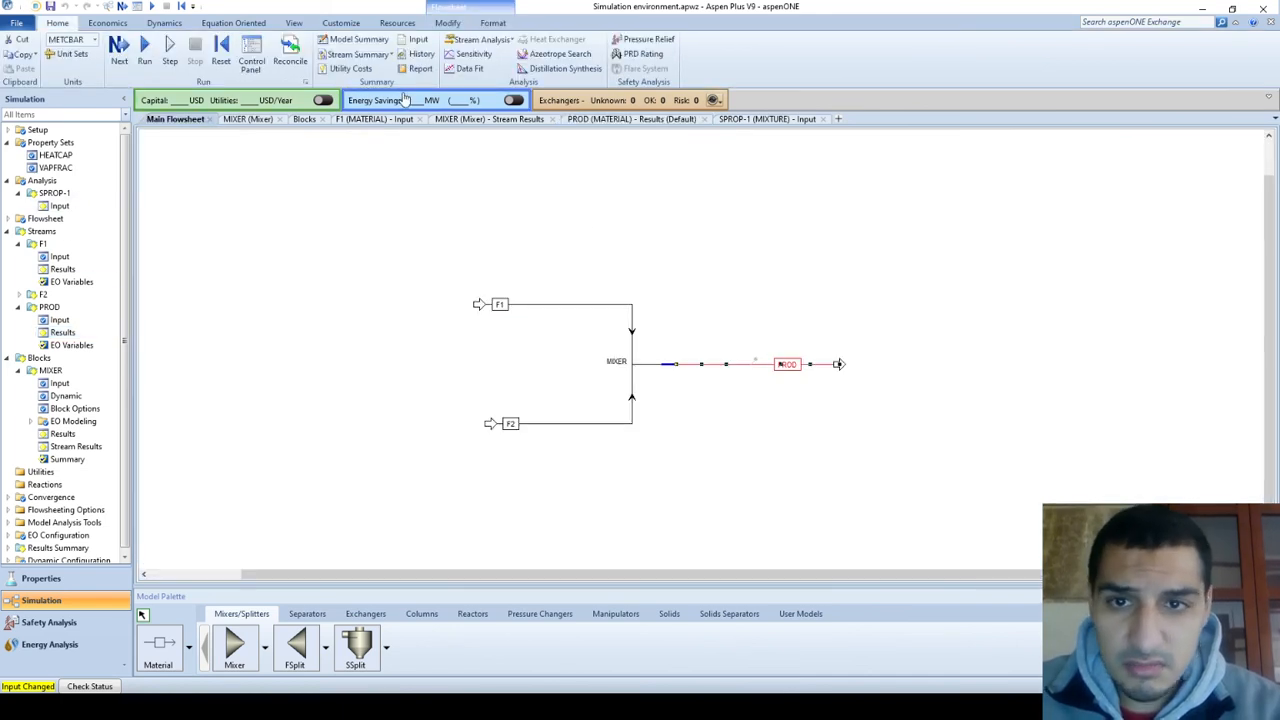
{"action": "left_click", "coordinate": [482, 39]}
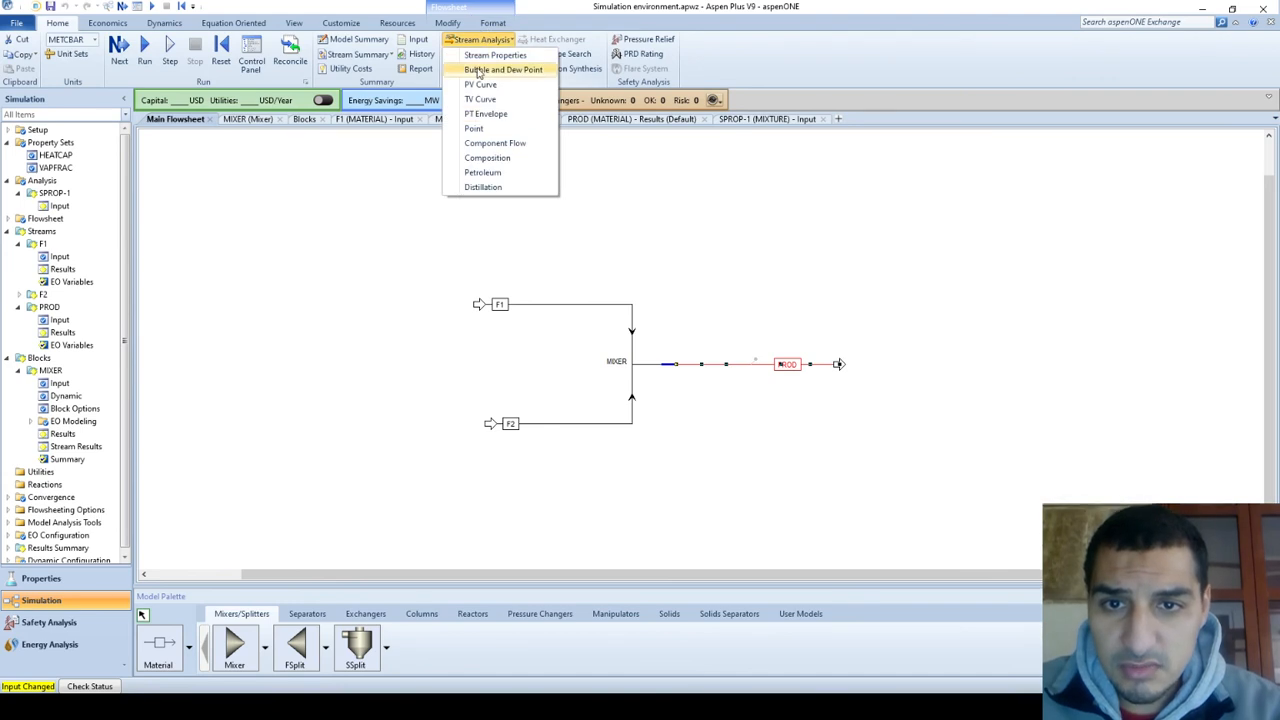
{"action": "left_click", "coordinate": [500, 69]}
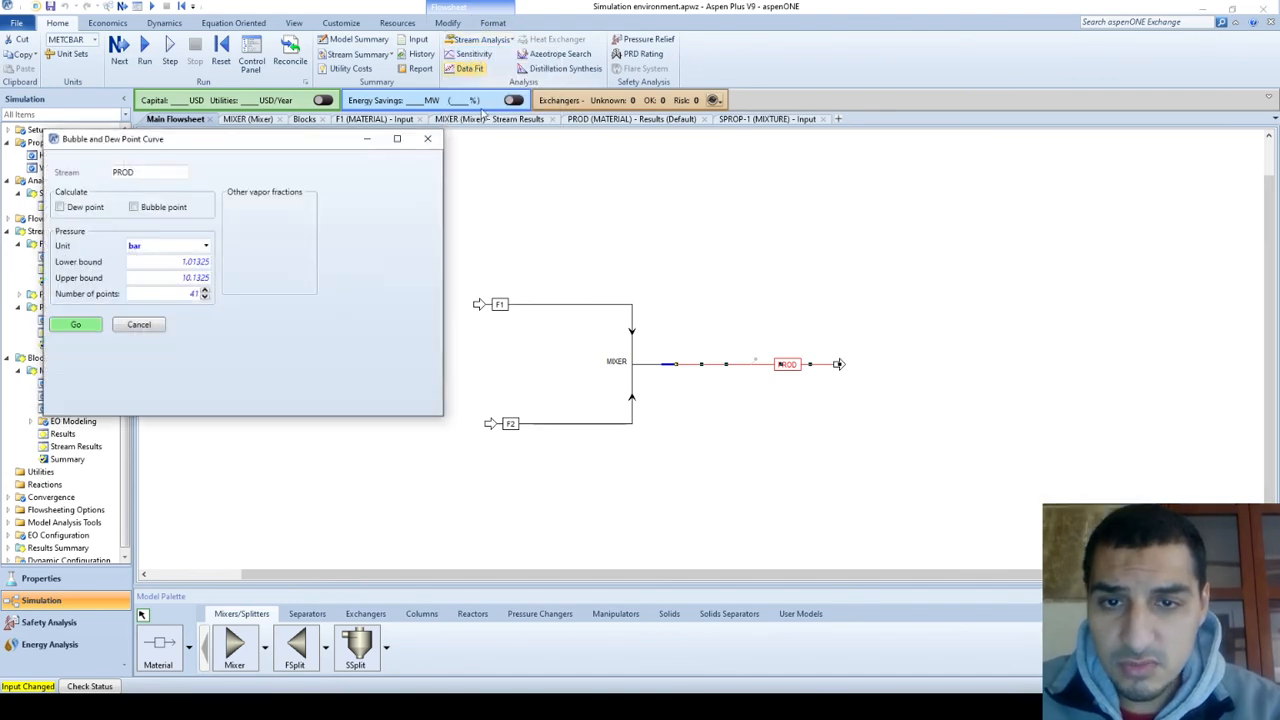
{"action": "left_click", "coordinate": [173, 263]}
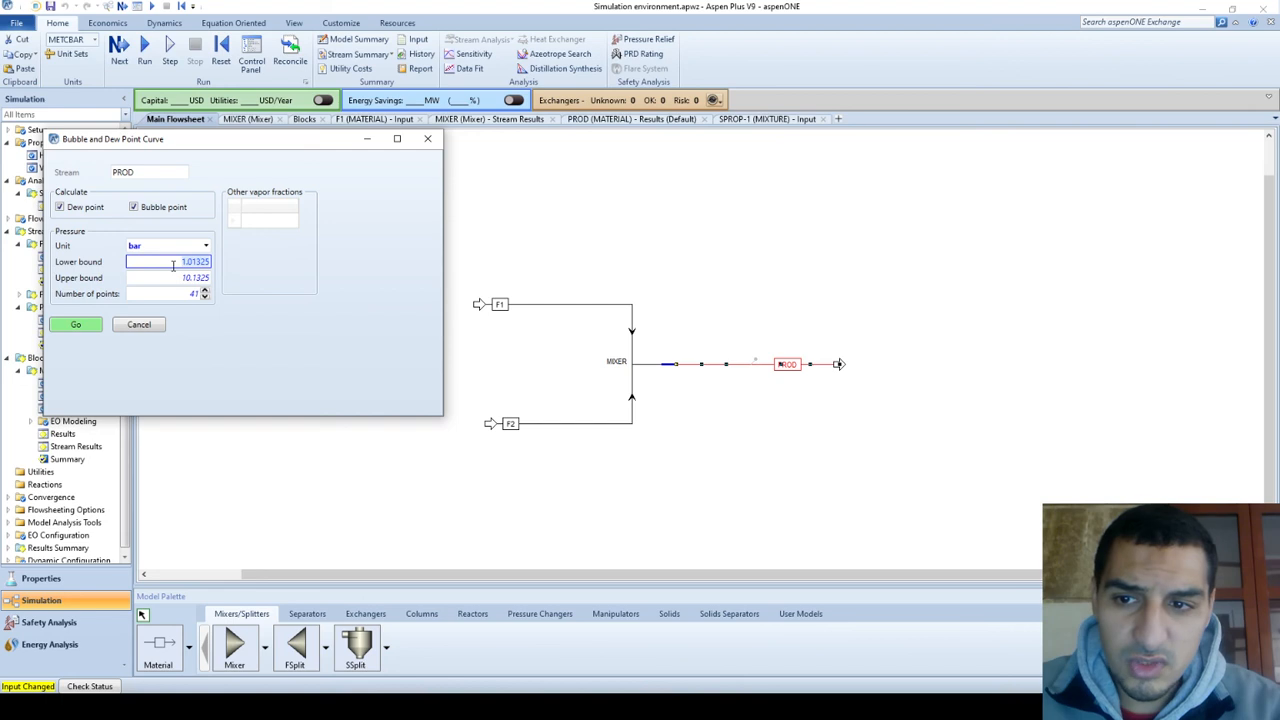
{"action": "left_click", "coordinate": [167, 262]}
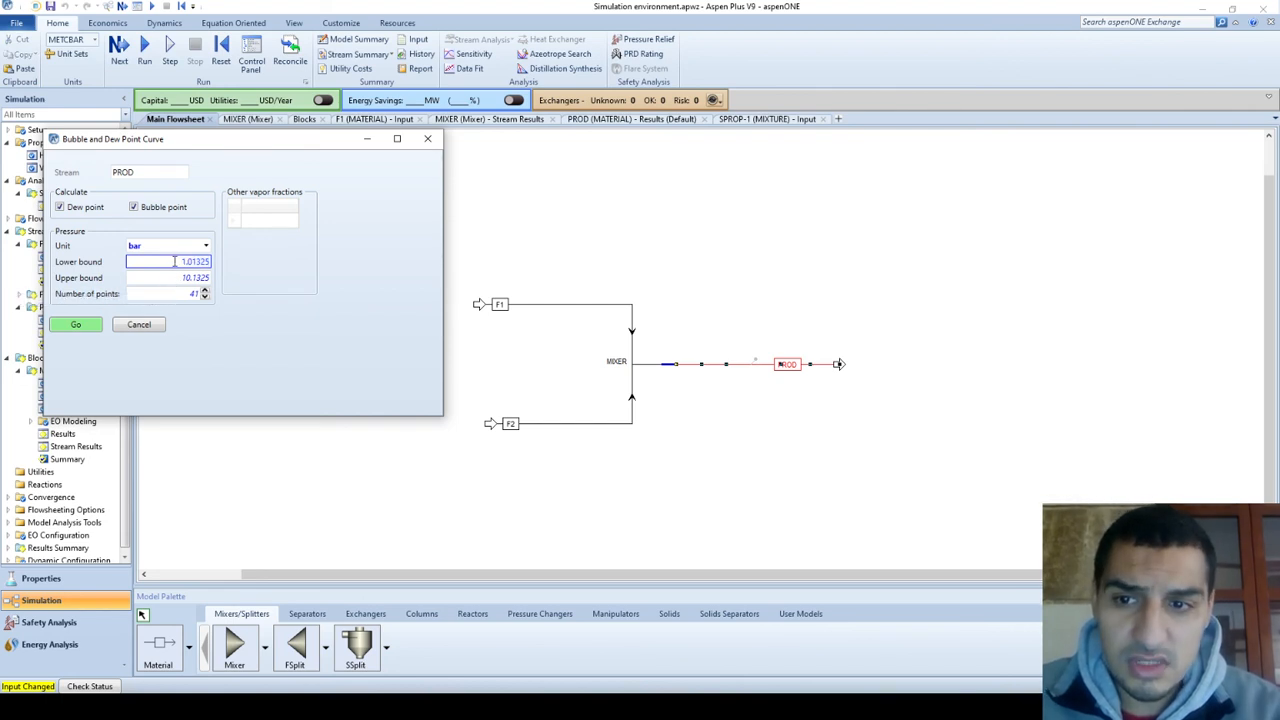
{"action": "left_click_drag", "start_coordinate": [176, 262], "coordinate": [262, 265]}
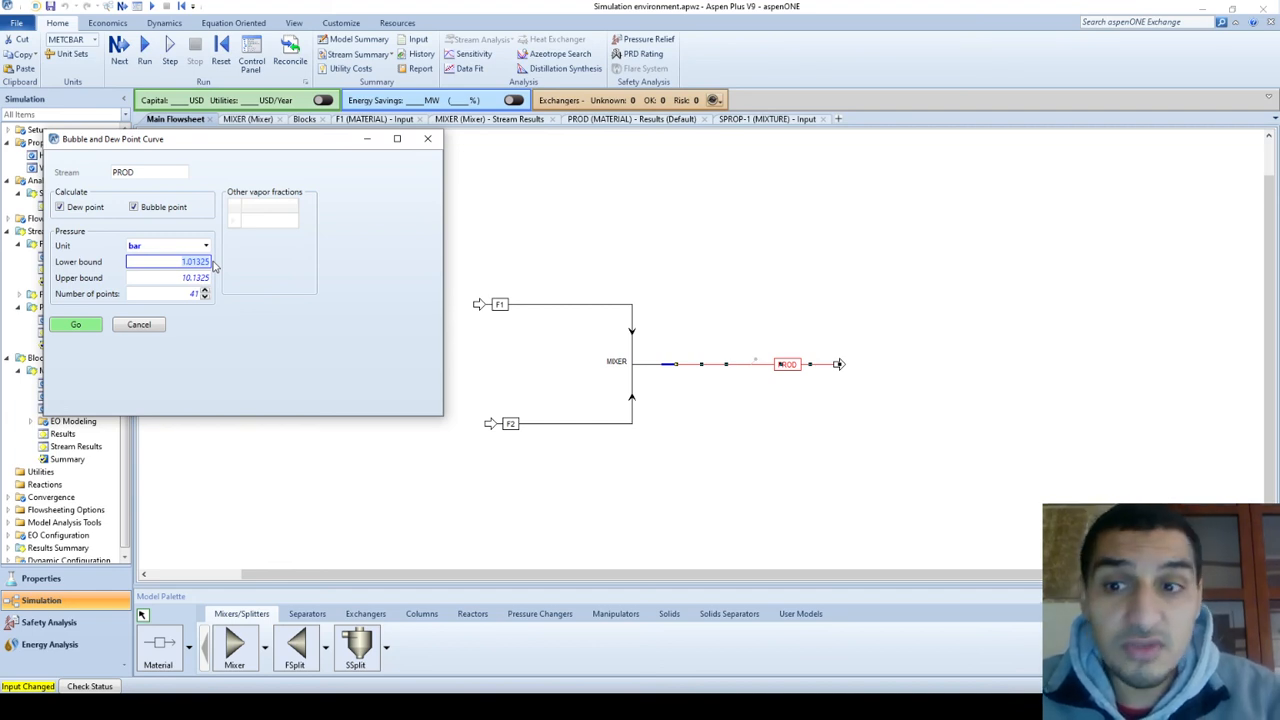
{"action": "left_click", "coordinate": [80, 325]}
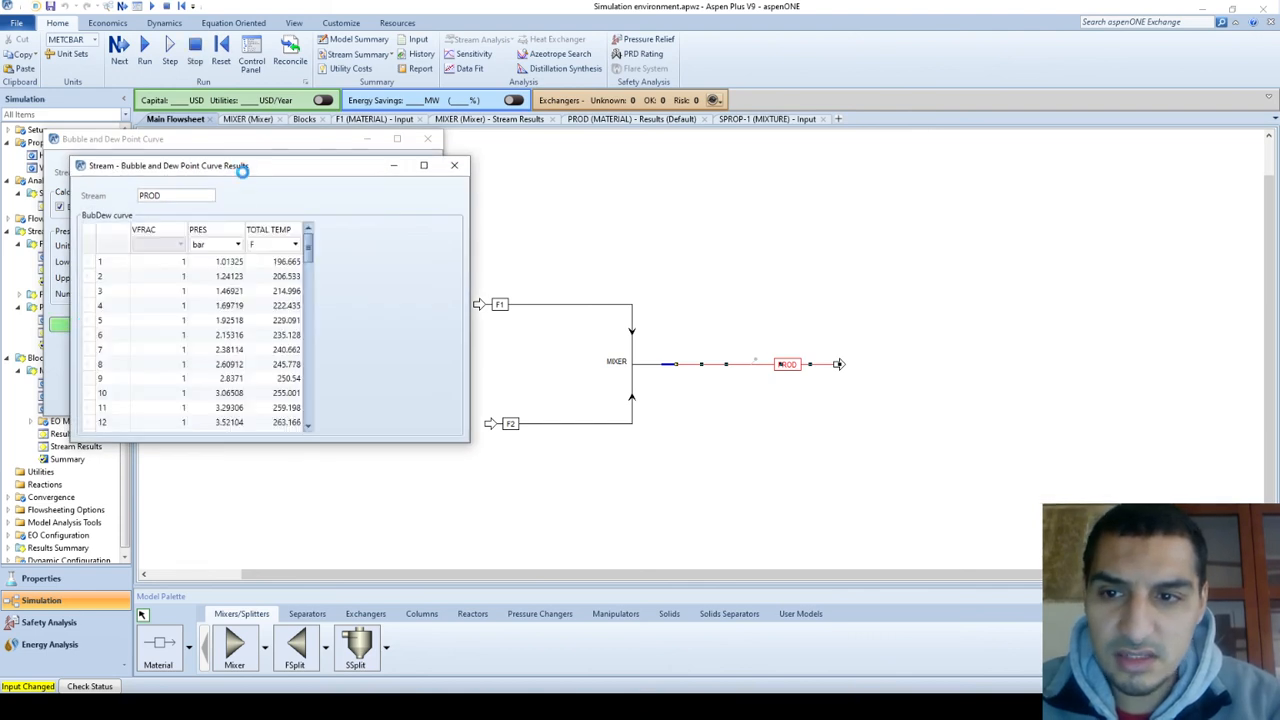
Show the bubble and dew point result temperatures in C, view the updated pressure-temperature plot, and close the plots.
{"action": "left_click_drag", "start_coordinate": [243, 166], "coordinate": [462, 227]}
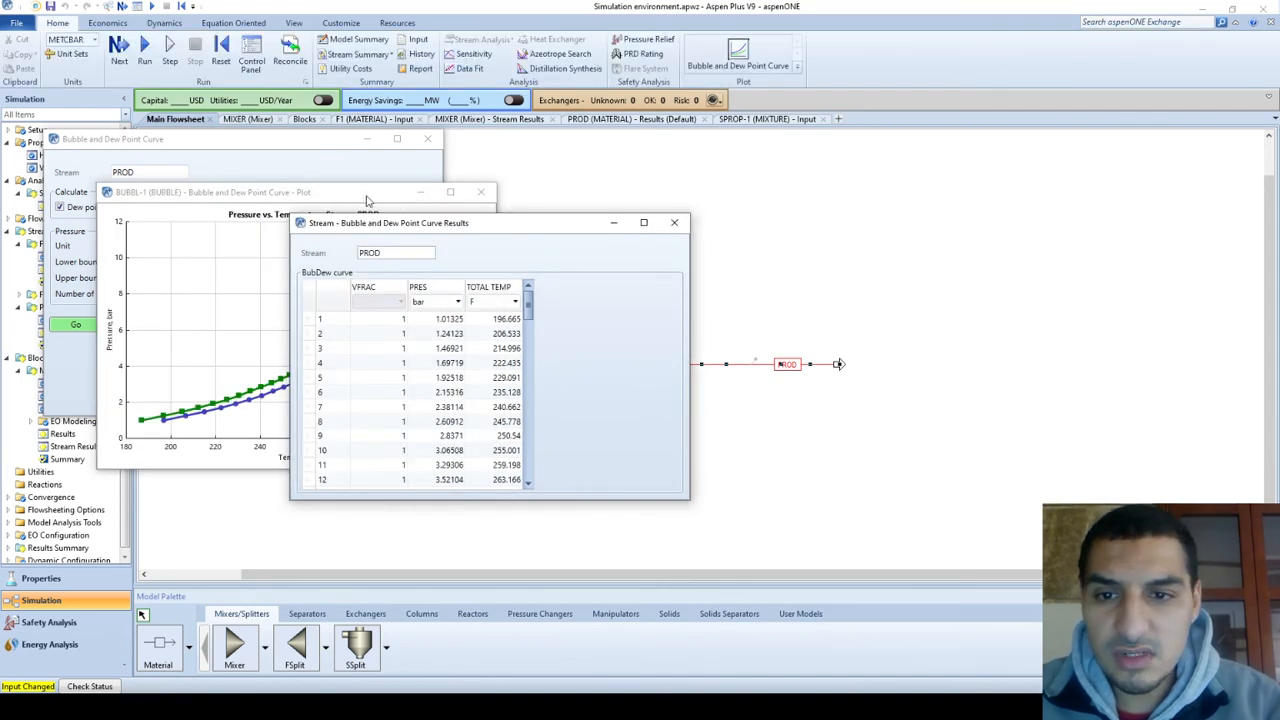
{"action": "left_click_drag", "start_coordinate": [367, 201], "coordinate": [967, 171]}
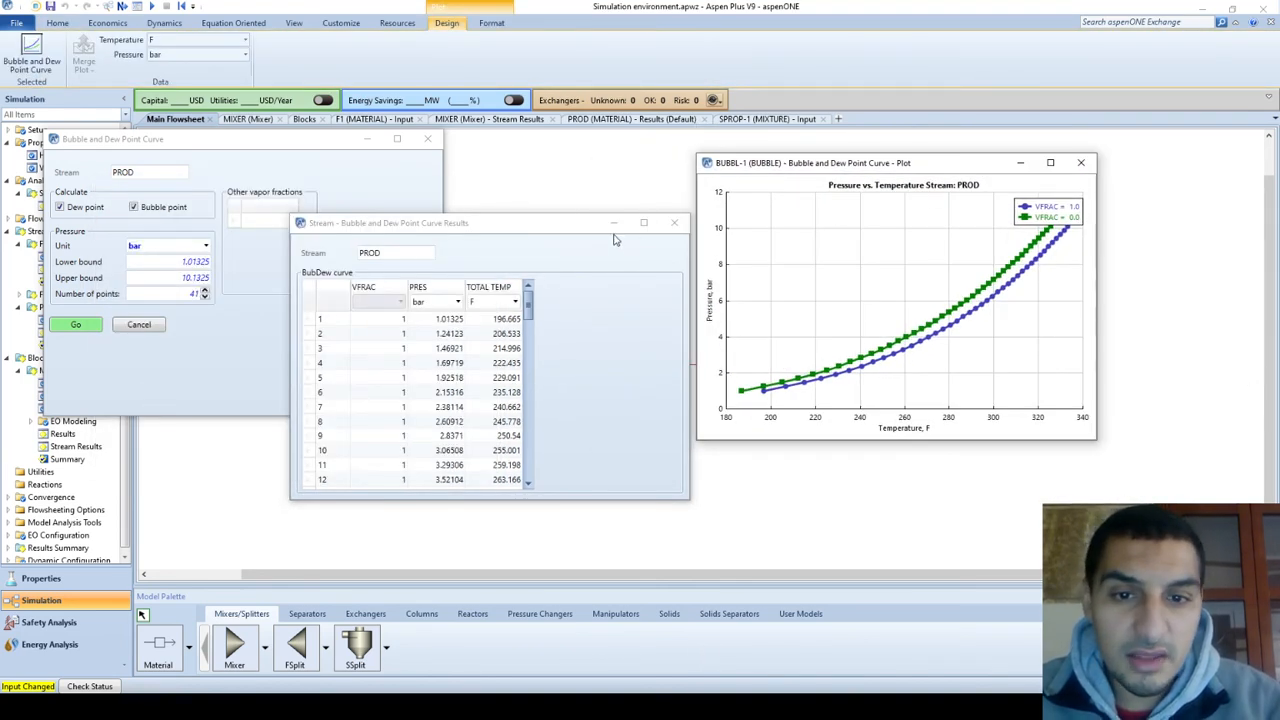
{"action": "left_click", "coordinate": [515, 301]}
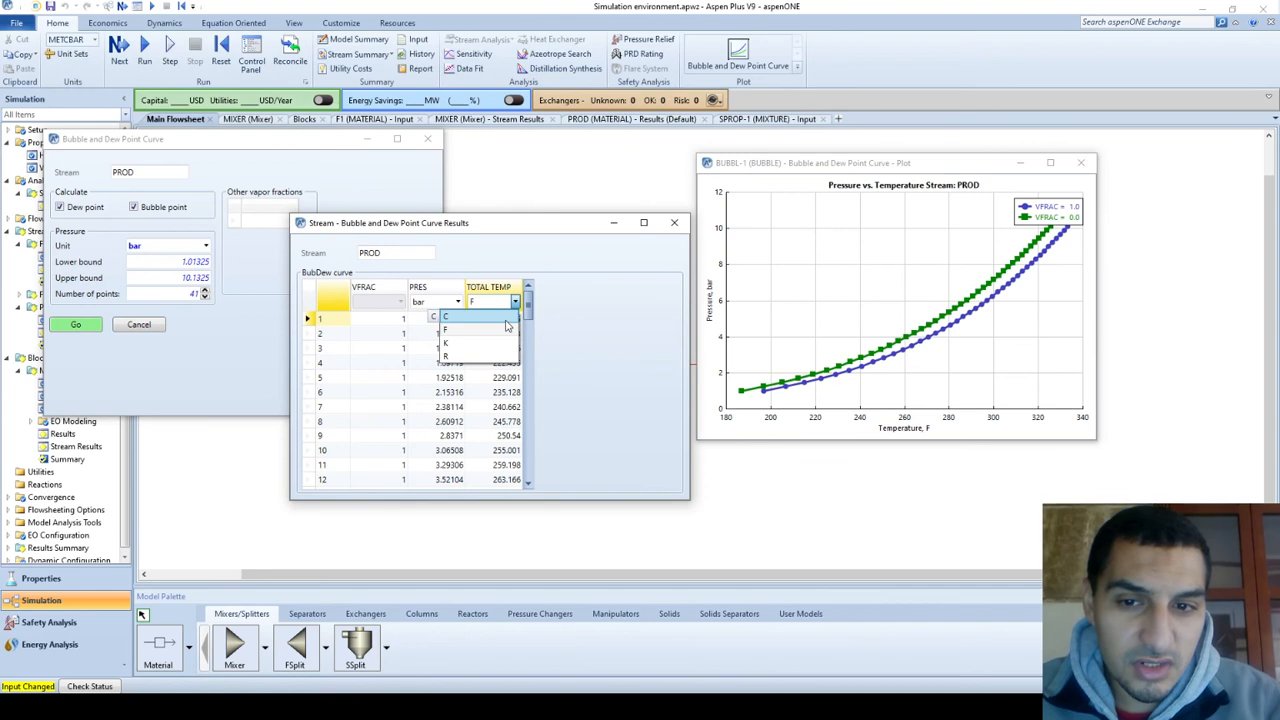
{"action": "left_click", "coordinate": [505, 317]}
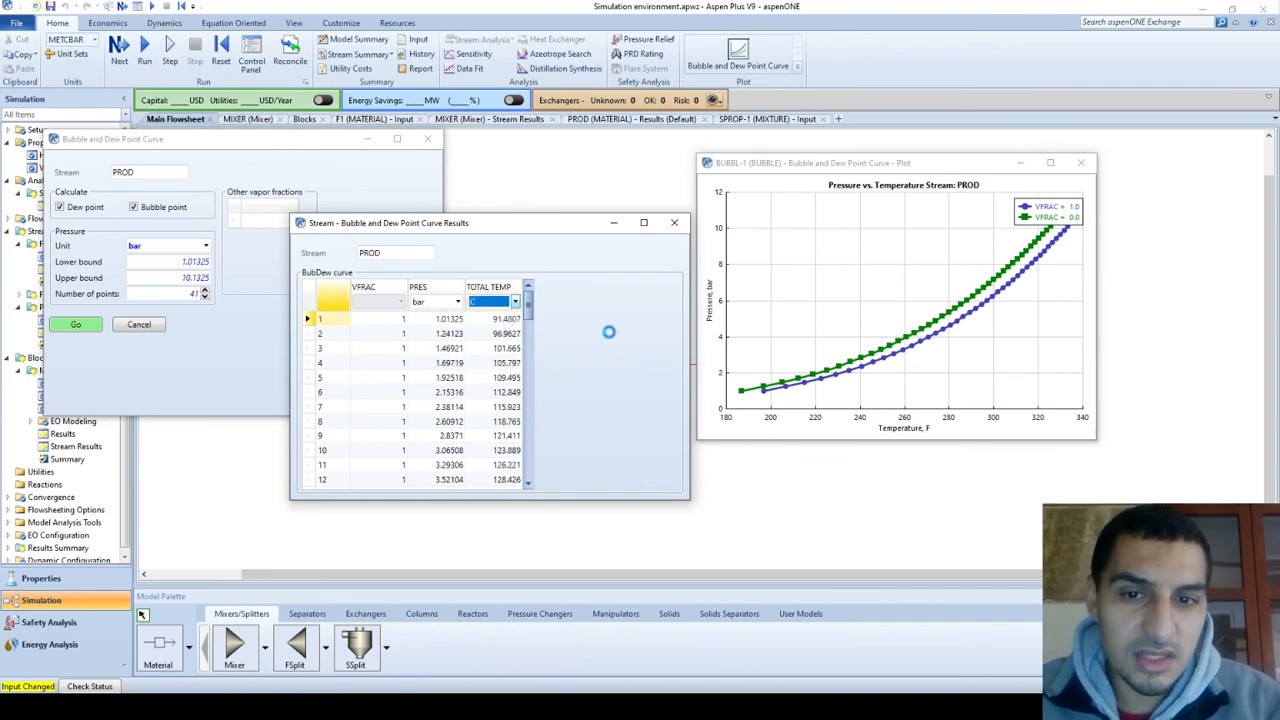
{"action": "left_click", "coordinate": [1079, 164]}
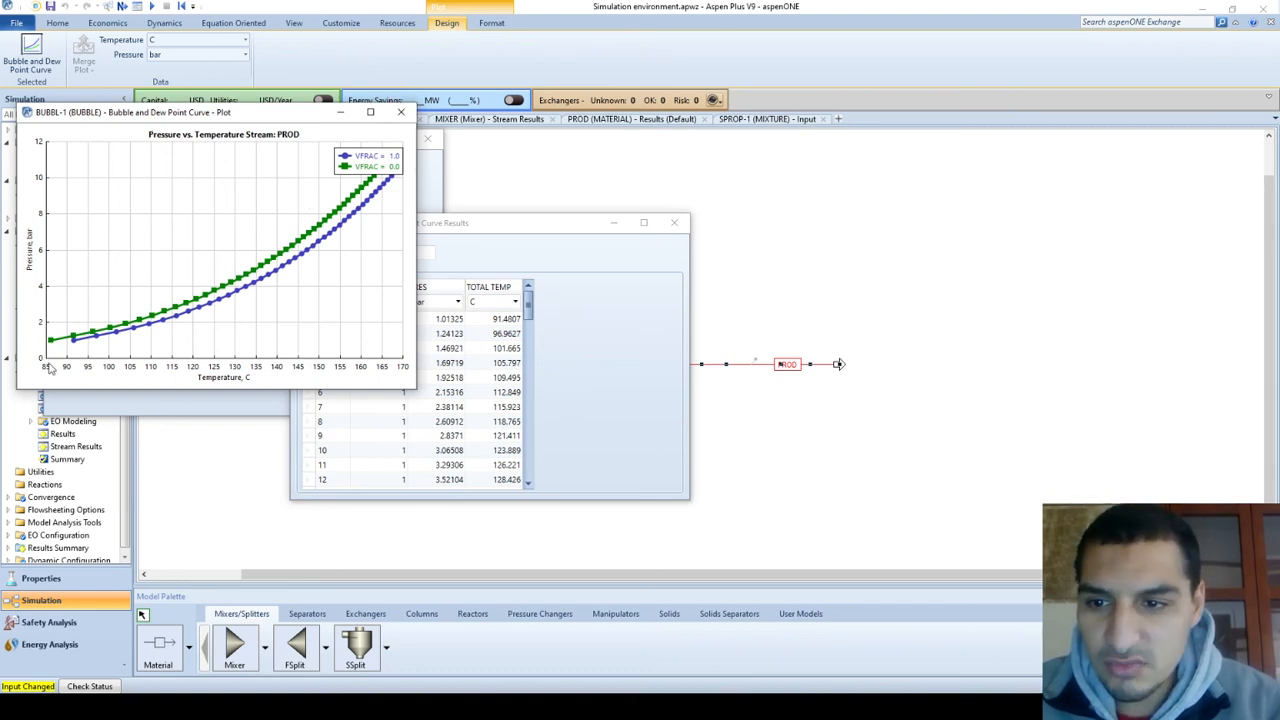
{"action": "left_click", "coordinate": [401, 112]}
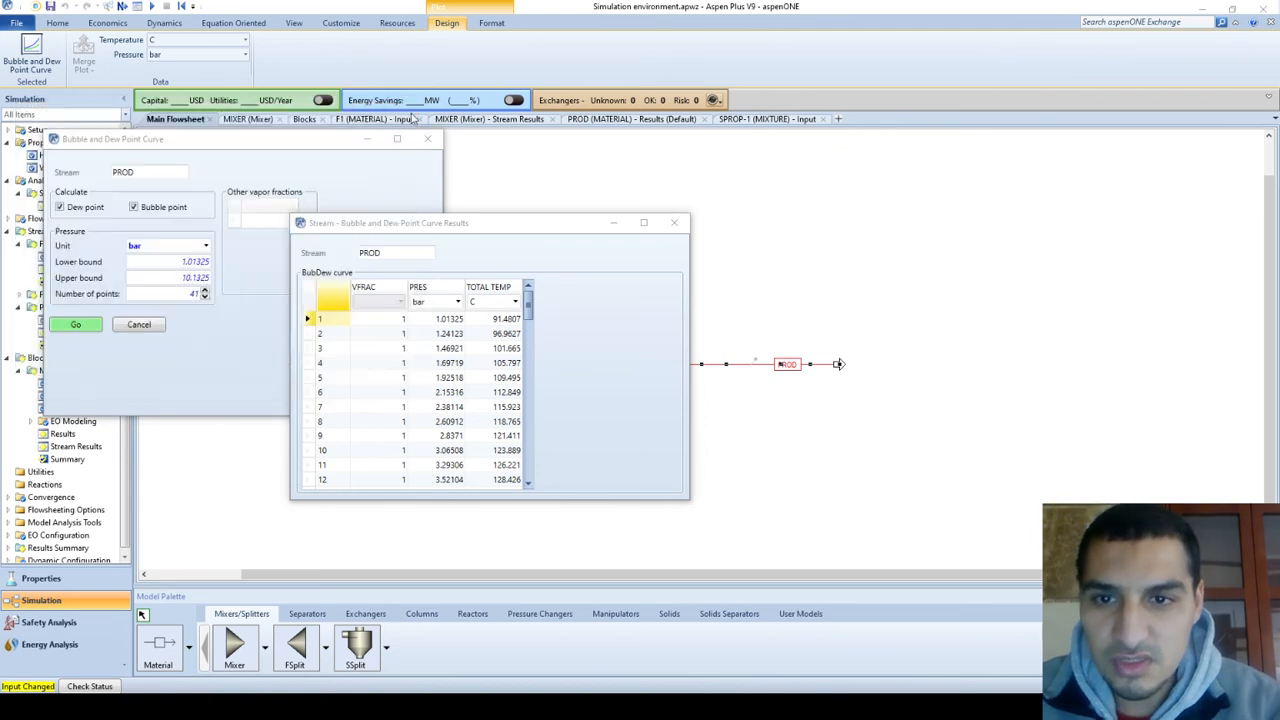
Rerun the PROD bubble and dew point analysis with pressure bounds of 1 and 1.01 bar and 2 points.
{"action": "left_click", "coordinate": [174, 263]}
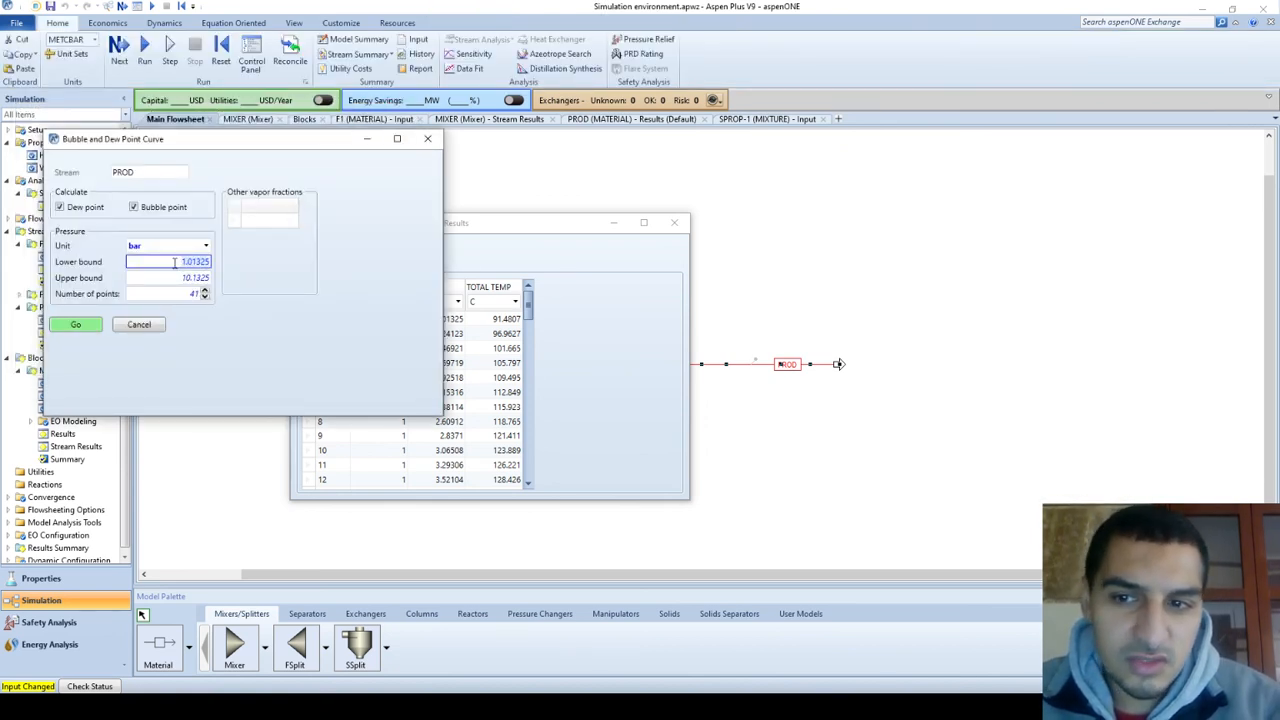
{"action": "type", "text": "1"}
{"action": "key", "text": "Tab"}
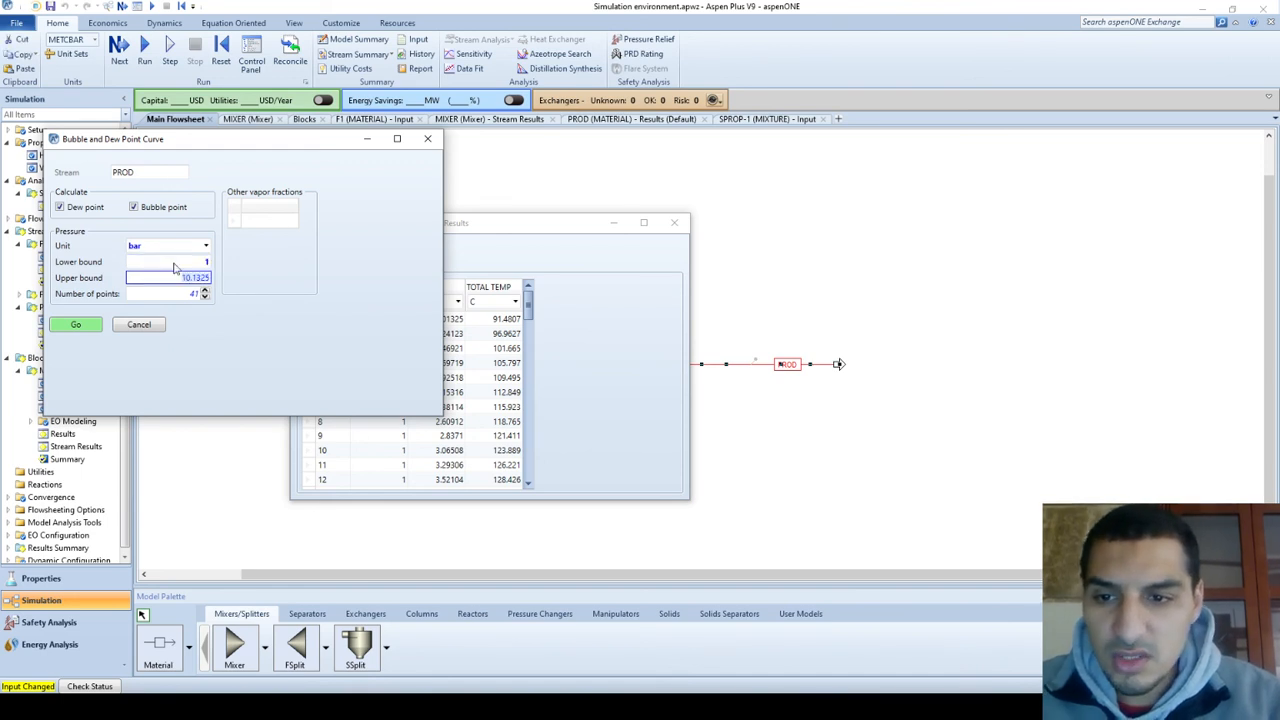
{"action": "type", "text": "1.01"}
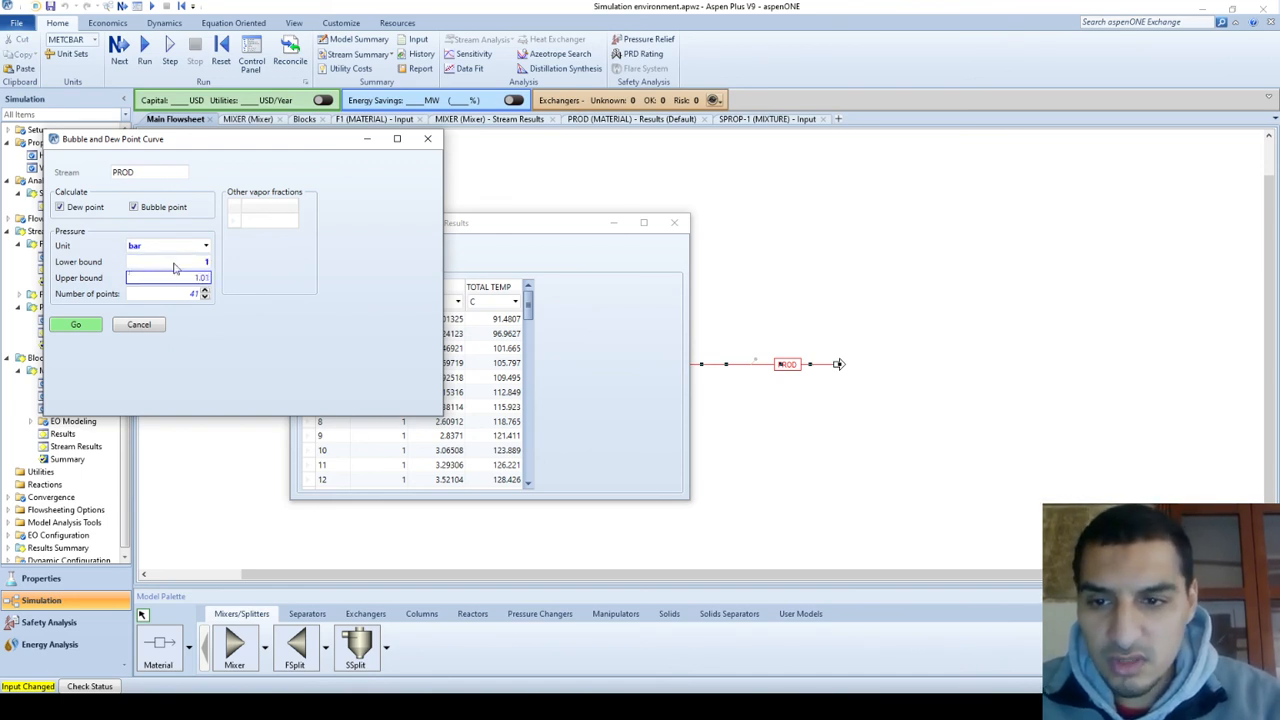
{"action": "key", "text": "Tab"}
{"action": "key", "text": "BackSpace"}
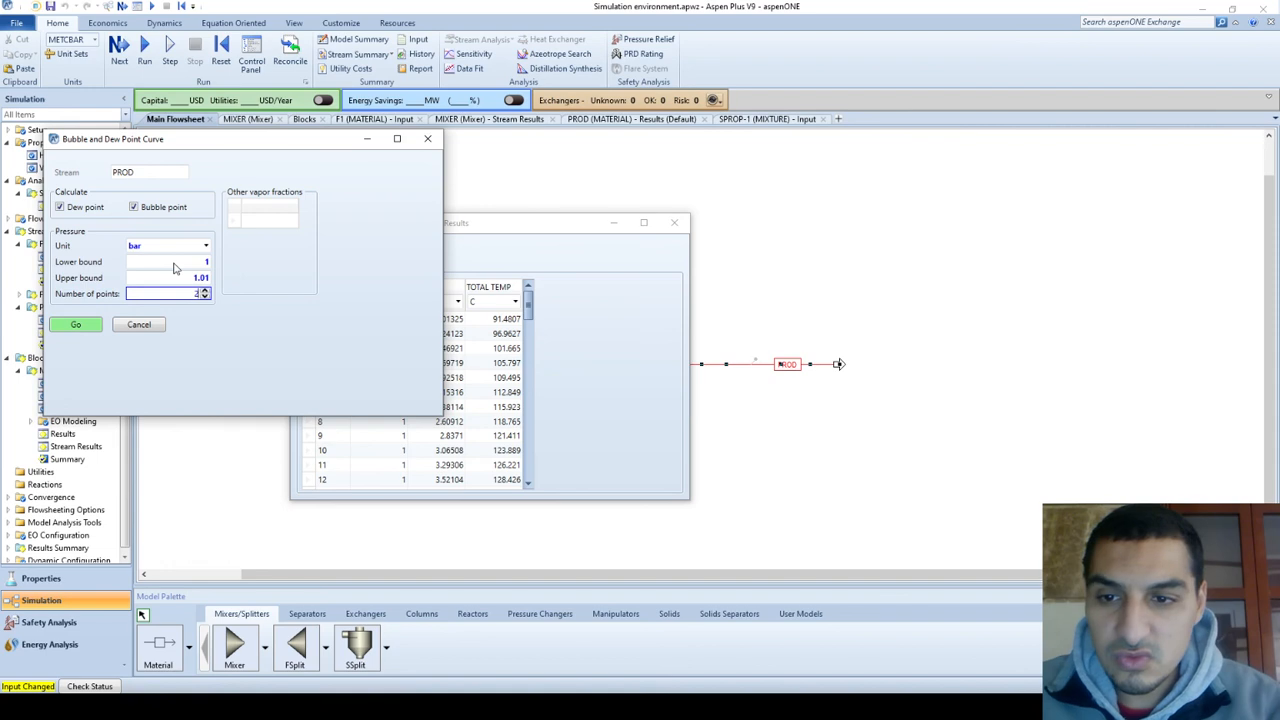
{"action": "type", "text": "2"}
{"action": "left_click", "coordinate": [88, 323]}
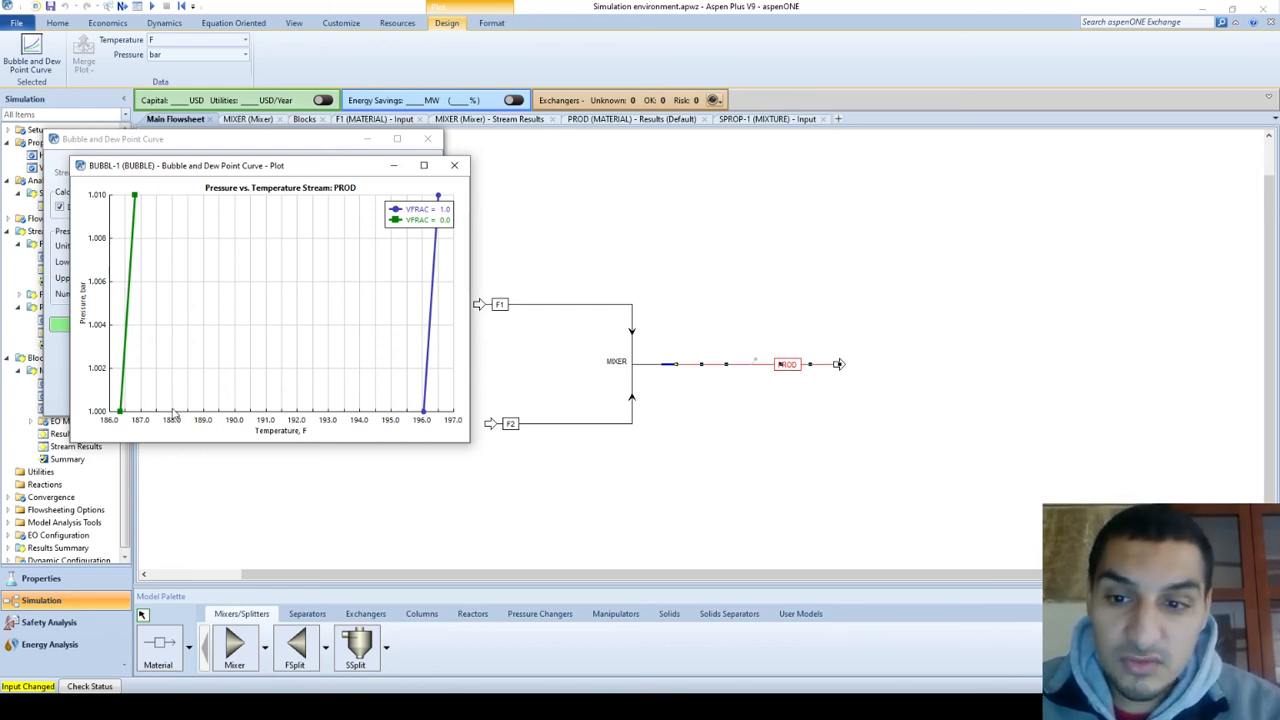
Show the new bubble and dew point temperatures in C, close the Fahrenheit plot, and place the Celsius plot beside the results table.
{"action": "left_click_drag", "start_coordinate": [295, 165], "coordinate": [455, 240]}
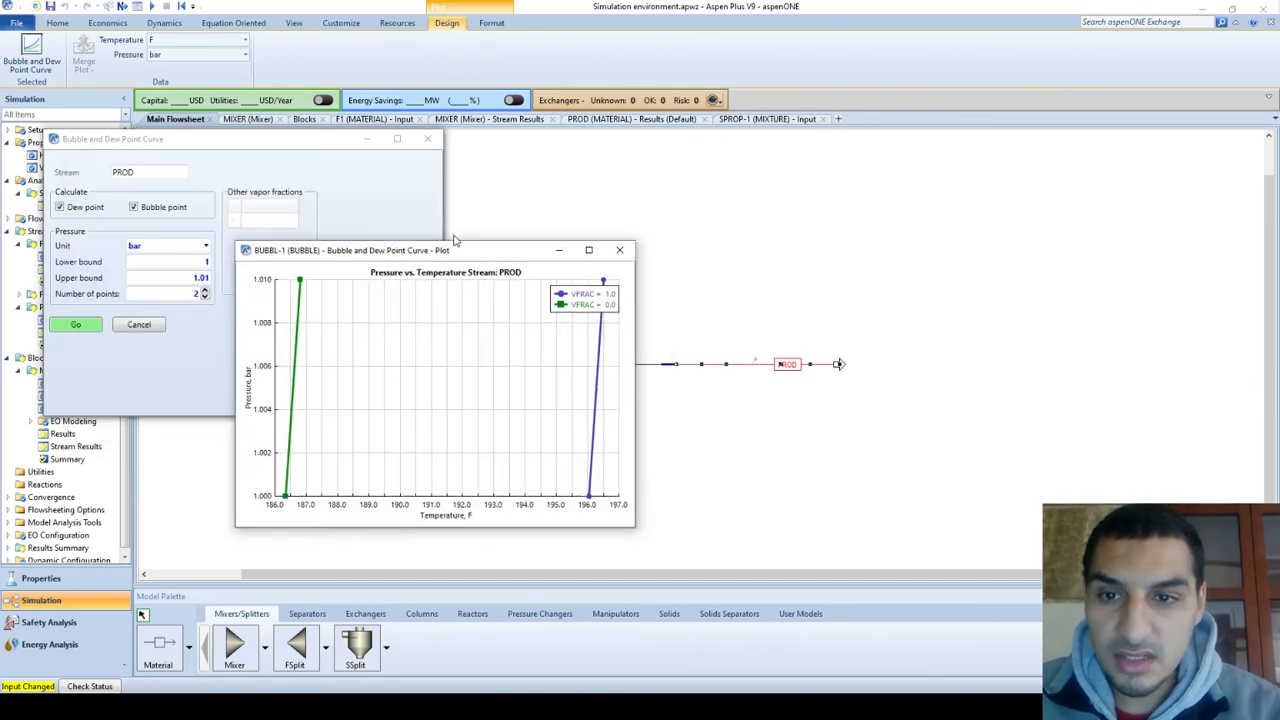
{"action": "left_click_drag", "start_coordinate": [277, 253], "coordinate": [457, 328]}
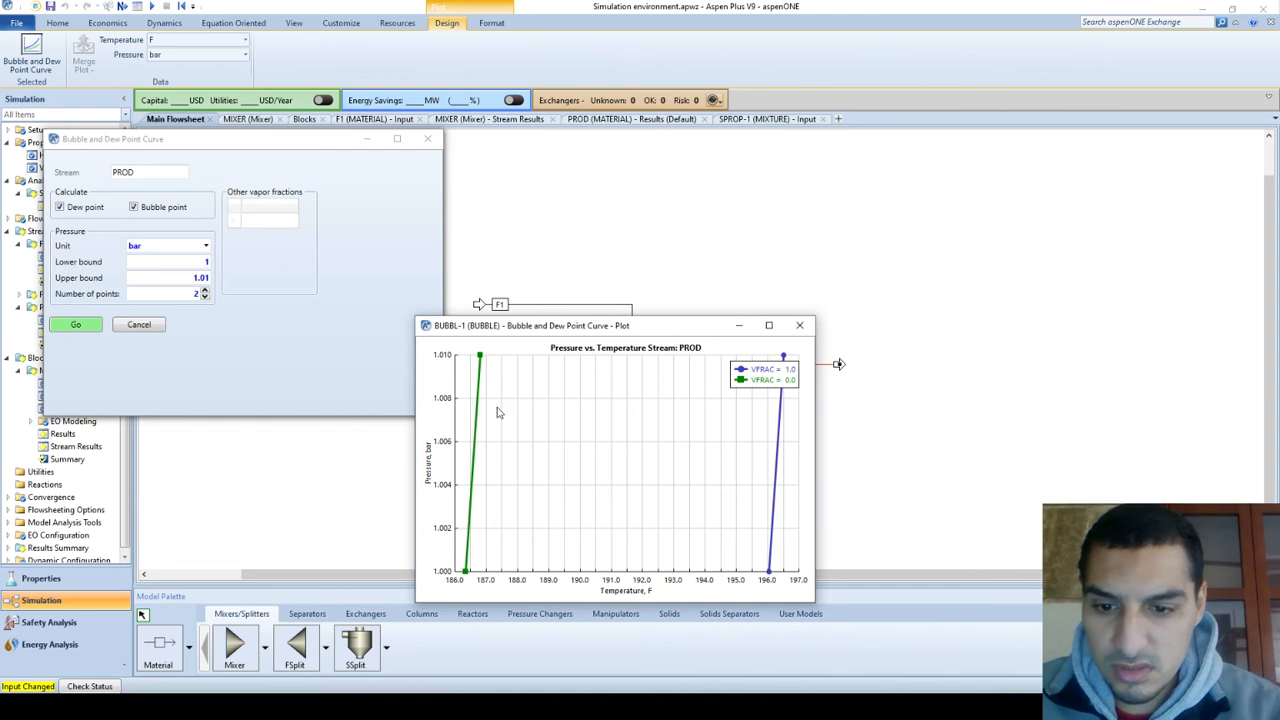
{"action": "key", "text": "alt+Tab"}
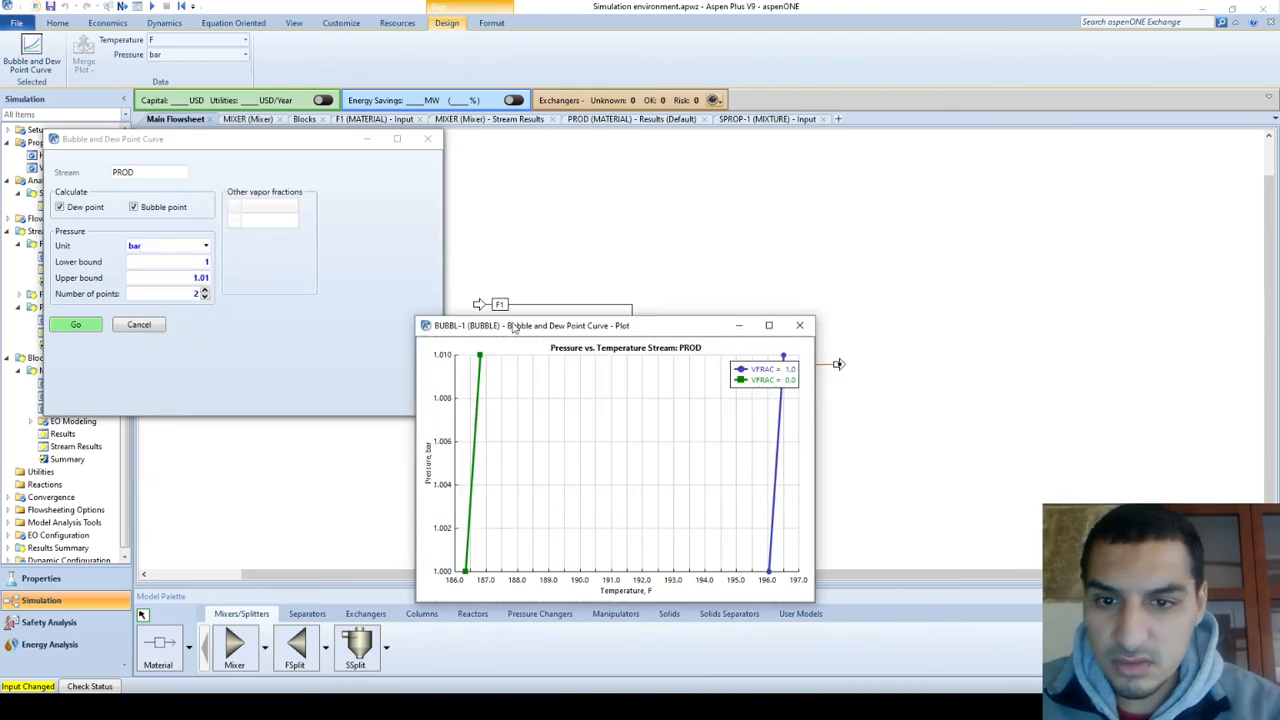
{"action": "left_click_drag", "start_coordinate": [326, 142], "coordinate": [410, 246]}
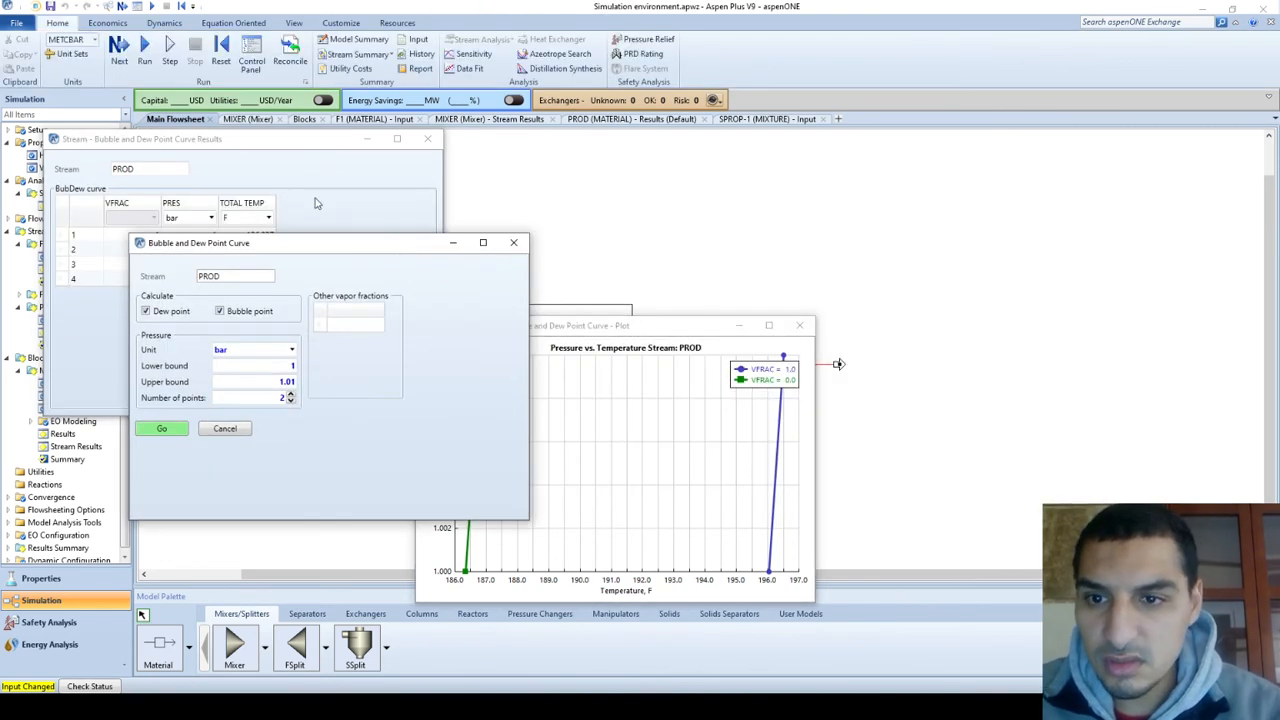
{"action": "left_click", "coordinate": [312, 142]}
{"action": "left_click", "coordinate": [268, 218]}
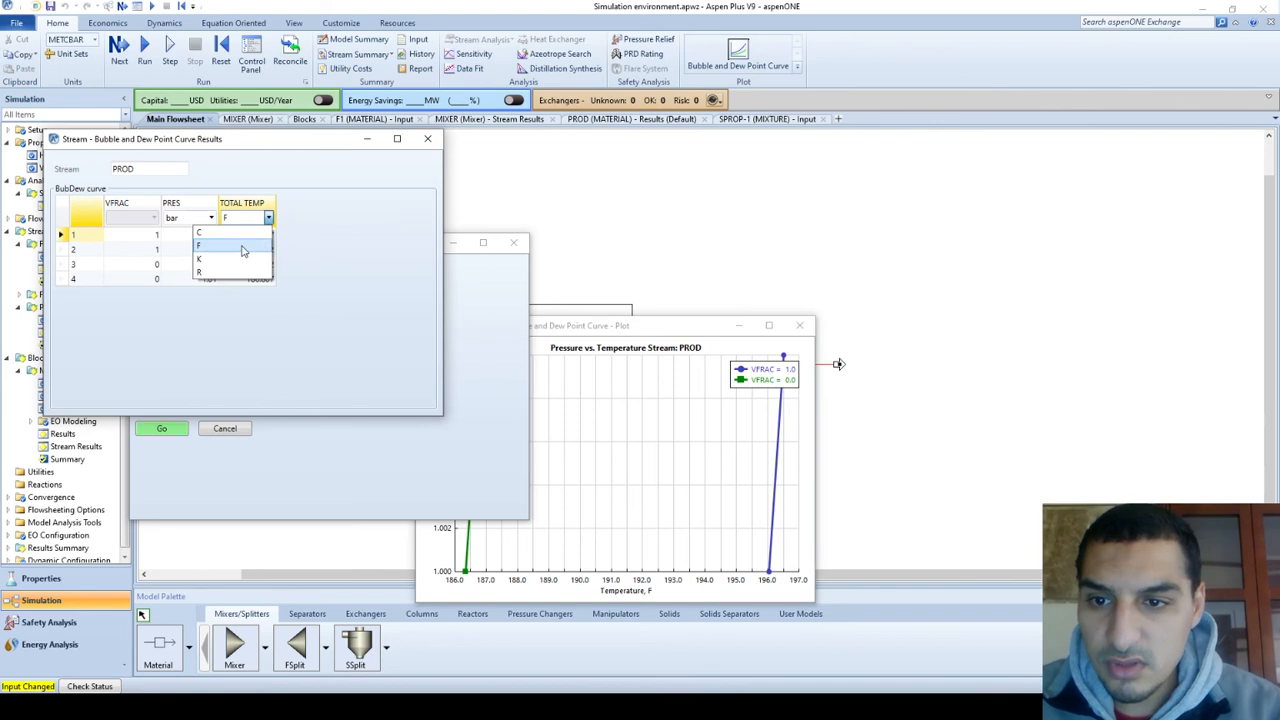
{"action": "left_click", "coordinate": [205, 232]}
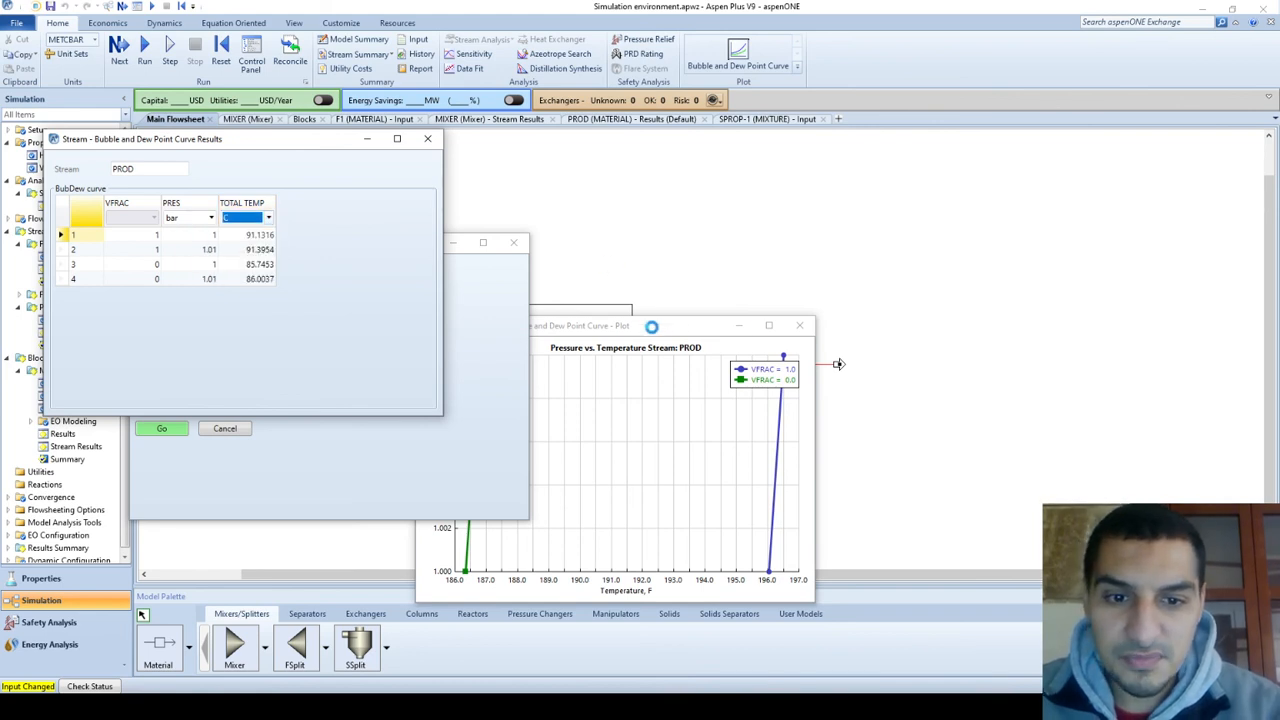
{"action": "left_click", "coordinate": [799, 325]}
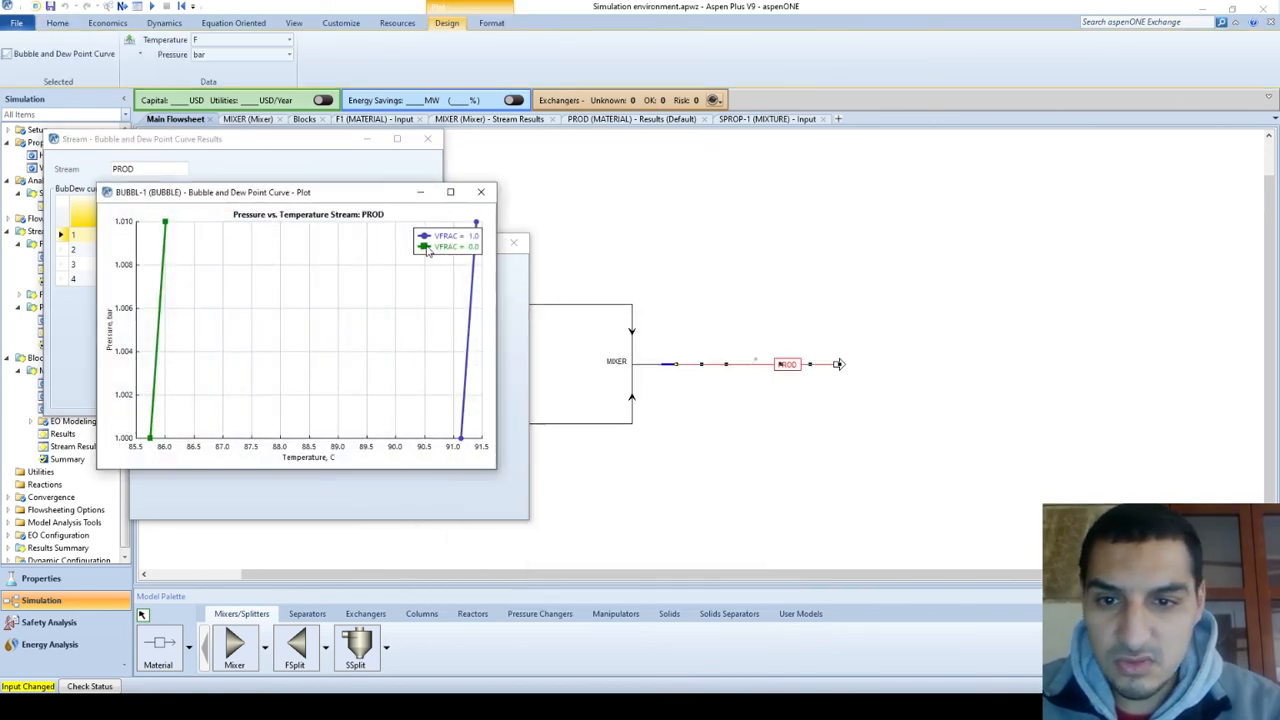
{"action": "left_click_drag", "start_coordinate": [347, 197], "coordinate": [854, 230]}
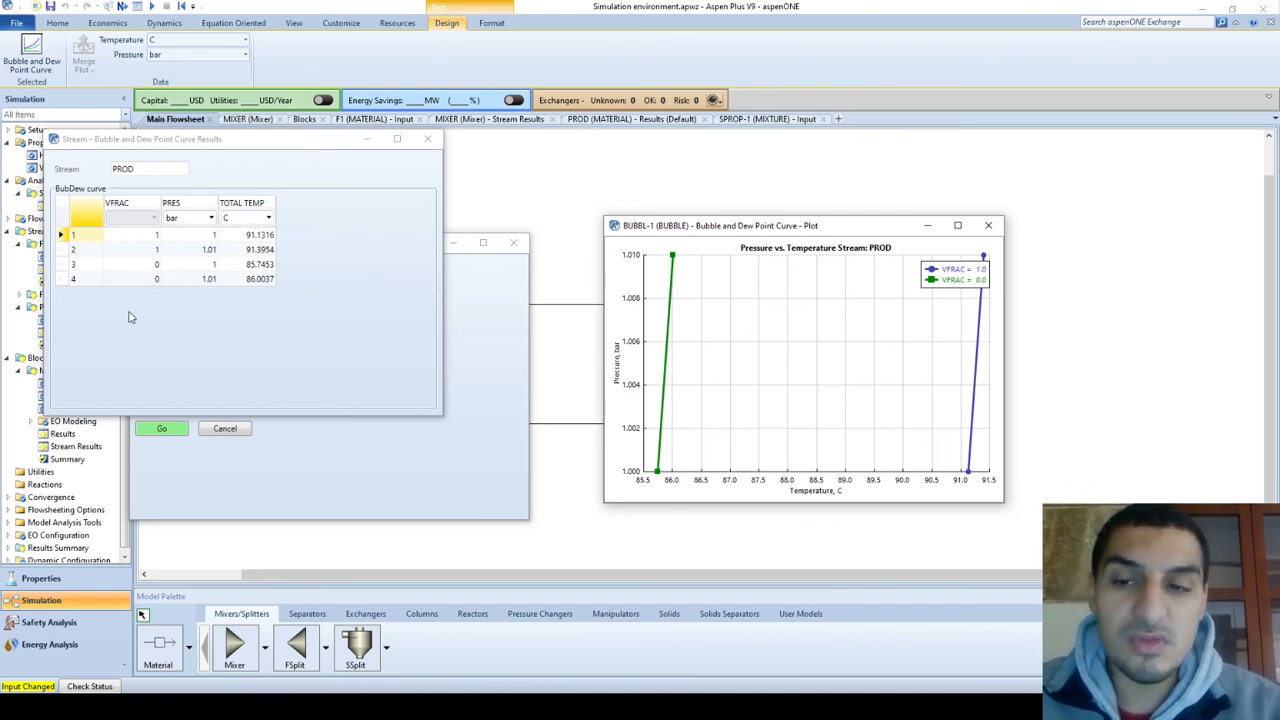
Select the first row's number cell, the total temperature column and the pressure column in turn to examine the bubble and dew point results.
{"action": "left_click", "coordinate": [88, 235]}
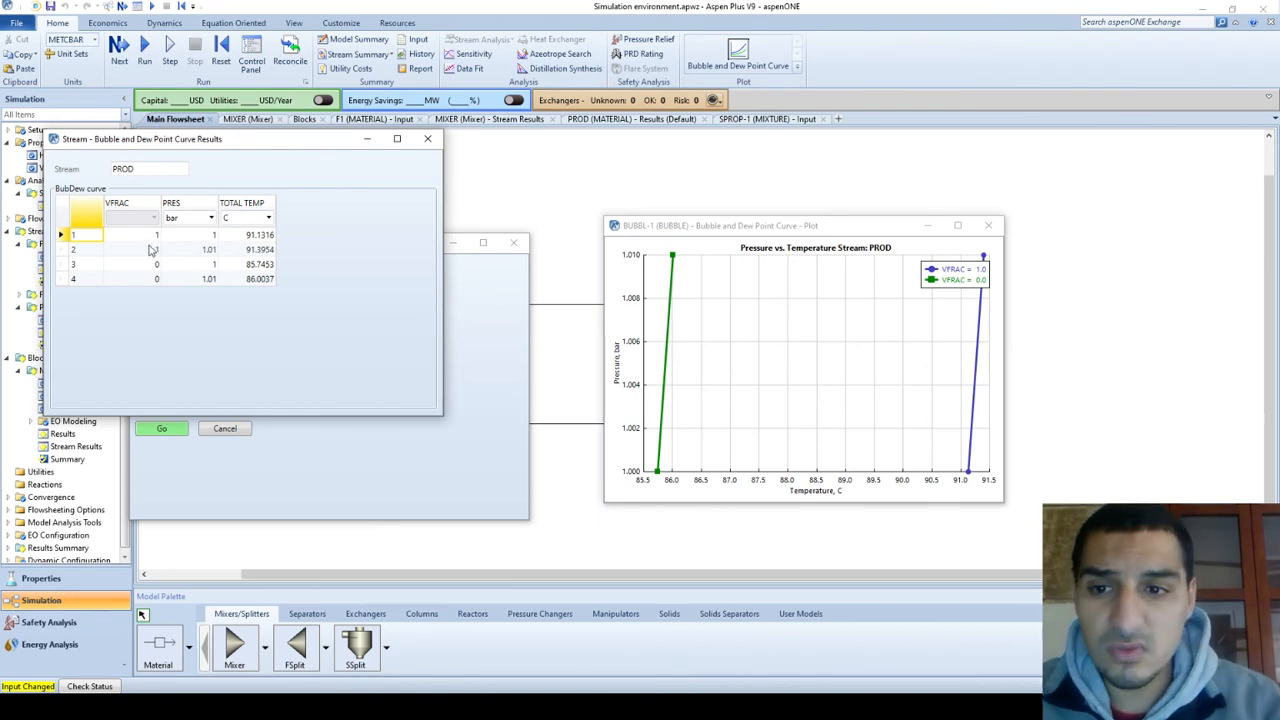
{"action": "left_click", "coordinate": [243, 210]}
{"action": "left_click", "coordinate": [183, 210]}
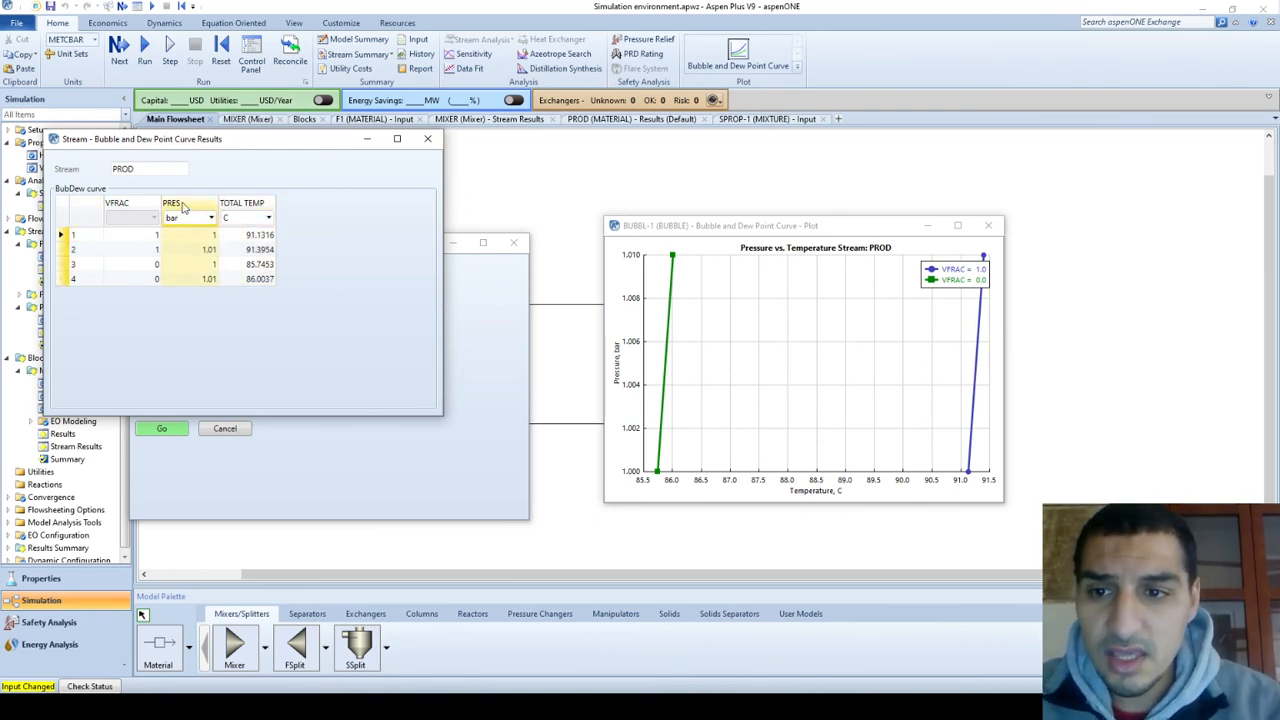
Examine the PROD bubble and dew point temperatures and pressures for the rows with vapor fraction 1 and vapor fraction 0.
{"action": "left_click", "coordinate": [246, 204]}
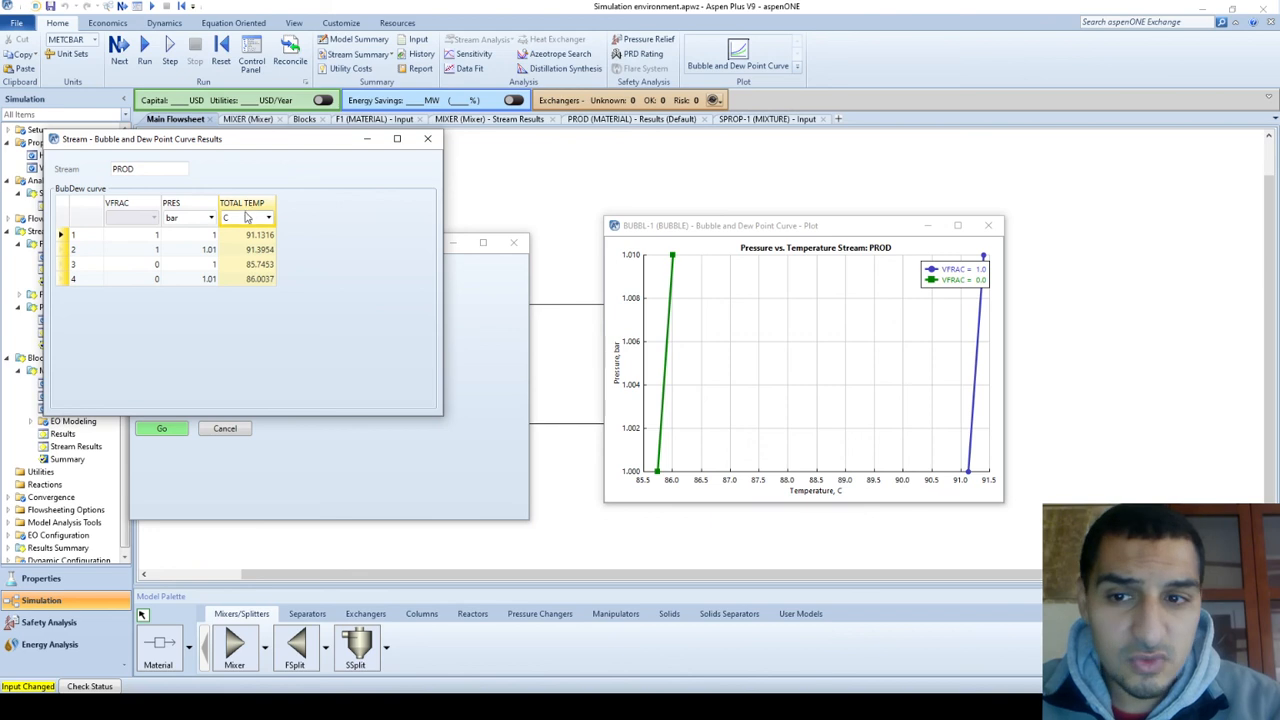
{"action": "left_click", "coordinate": [137, 240]}
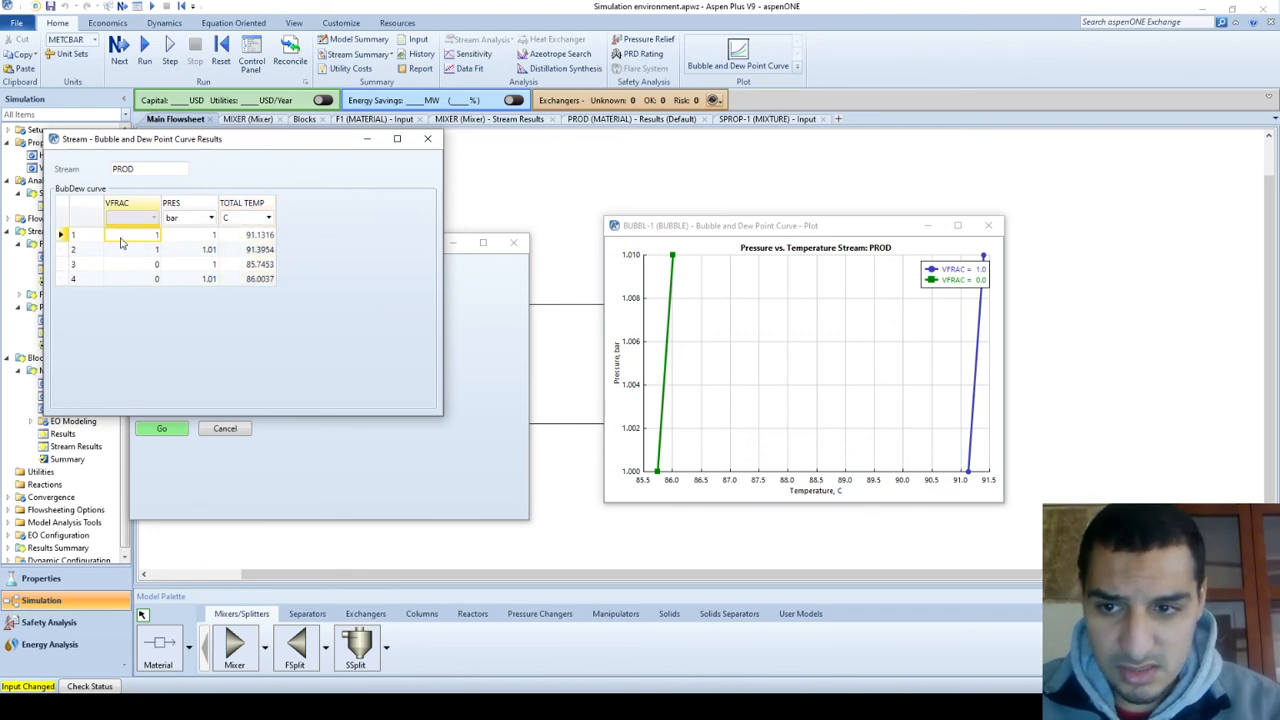
{"action": "left_click", "coordinate": [240, 236]}
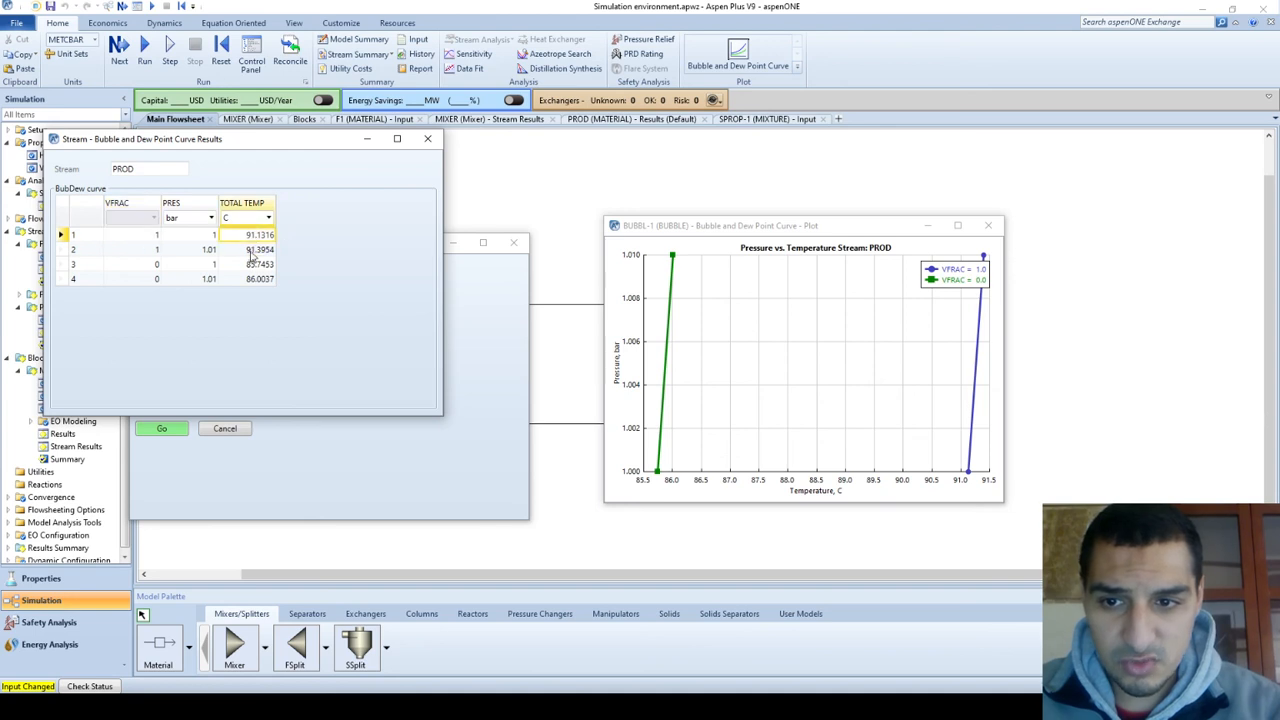
{"action": "left_click", "coordinate": [236, 252]}
{"action": "left_click_drag", "start_coordinate": [140, 266], "coordinate": [256, 279]}
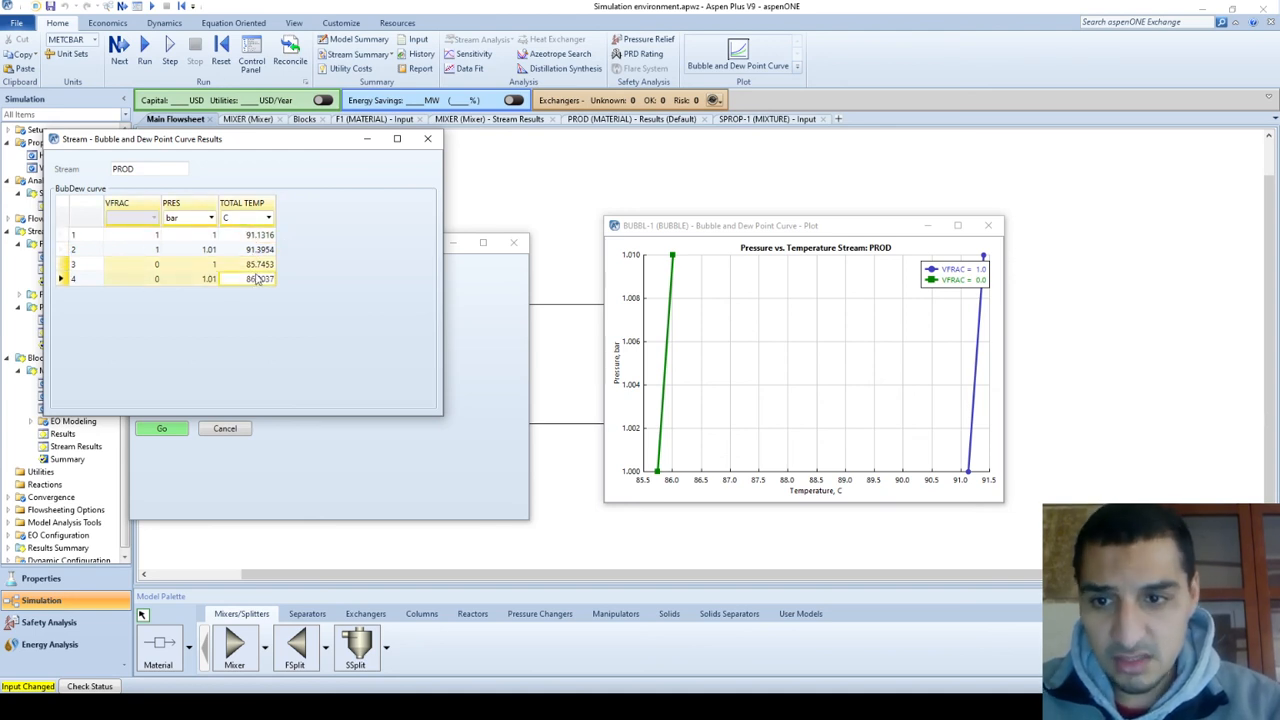
{"action": "left_click_drag", "start_coordinate": [207, 238], "coordinate": [210, 292]}
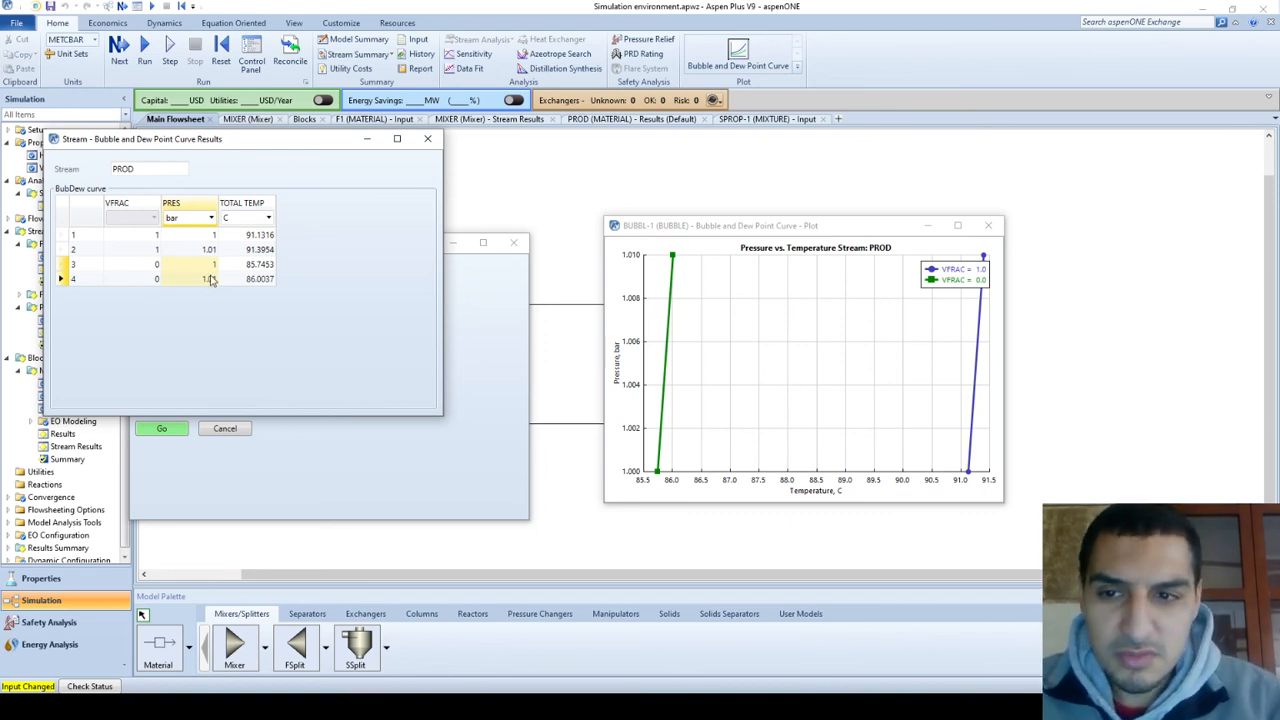
{"action": "left_click", "coordinate": [211, 280]}
{"action": "left_click", "coordinate": [212, 265]}
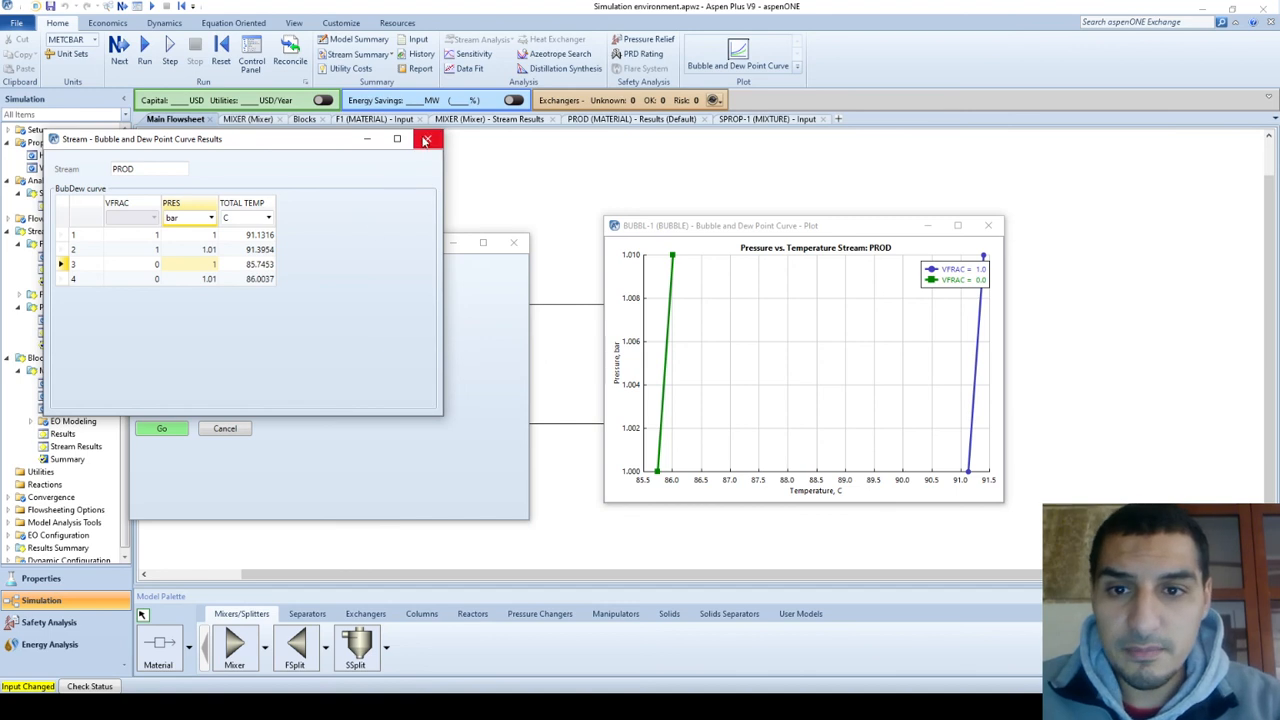
Close the bubble and dew point results and the analysis setup for PROD to return to the main flowsheet.
{"action": "left_click", "coordinate": [427, 140]}
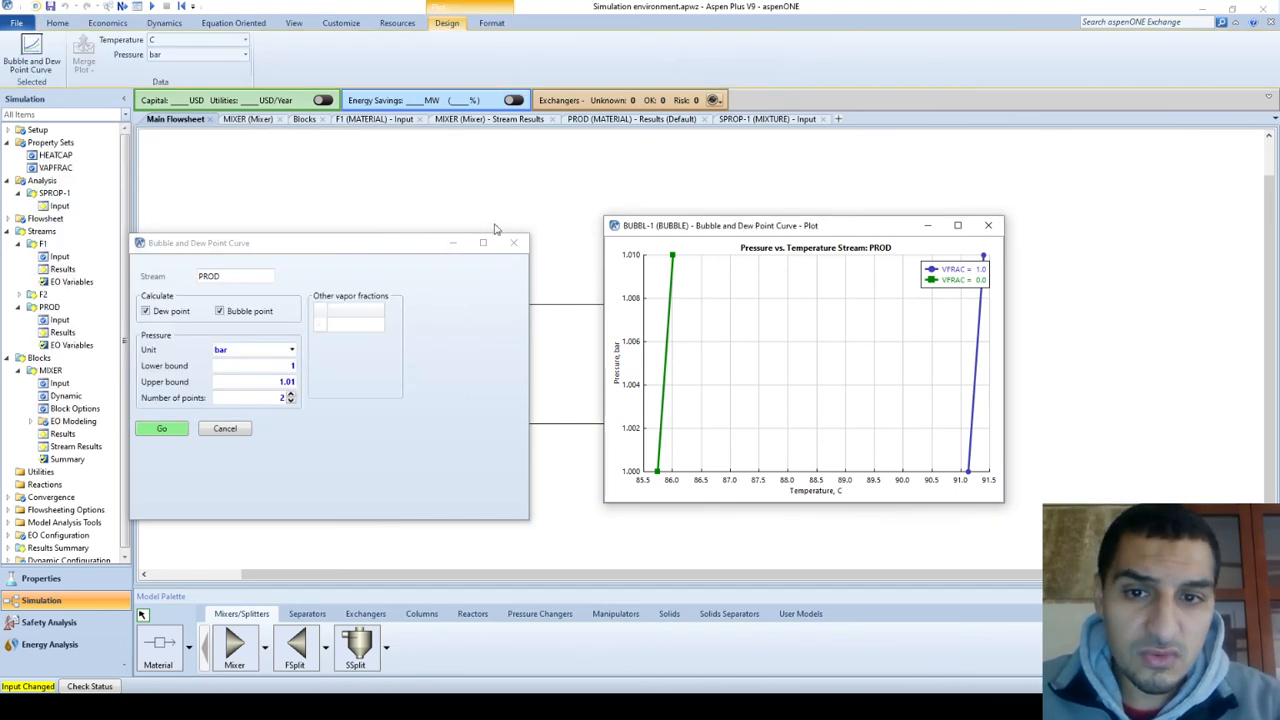
{"action": "left_click", "coordinate": [513, 242]}
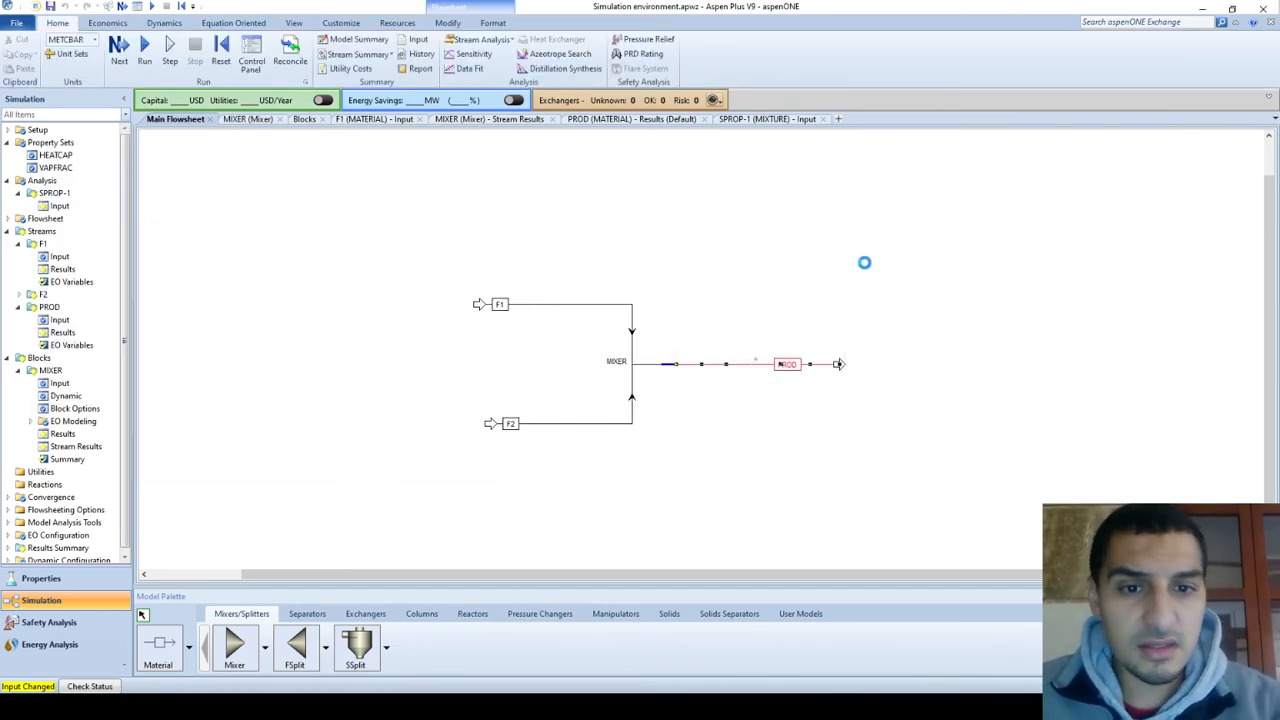